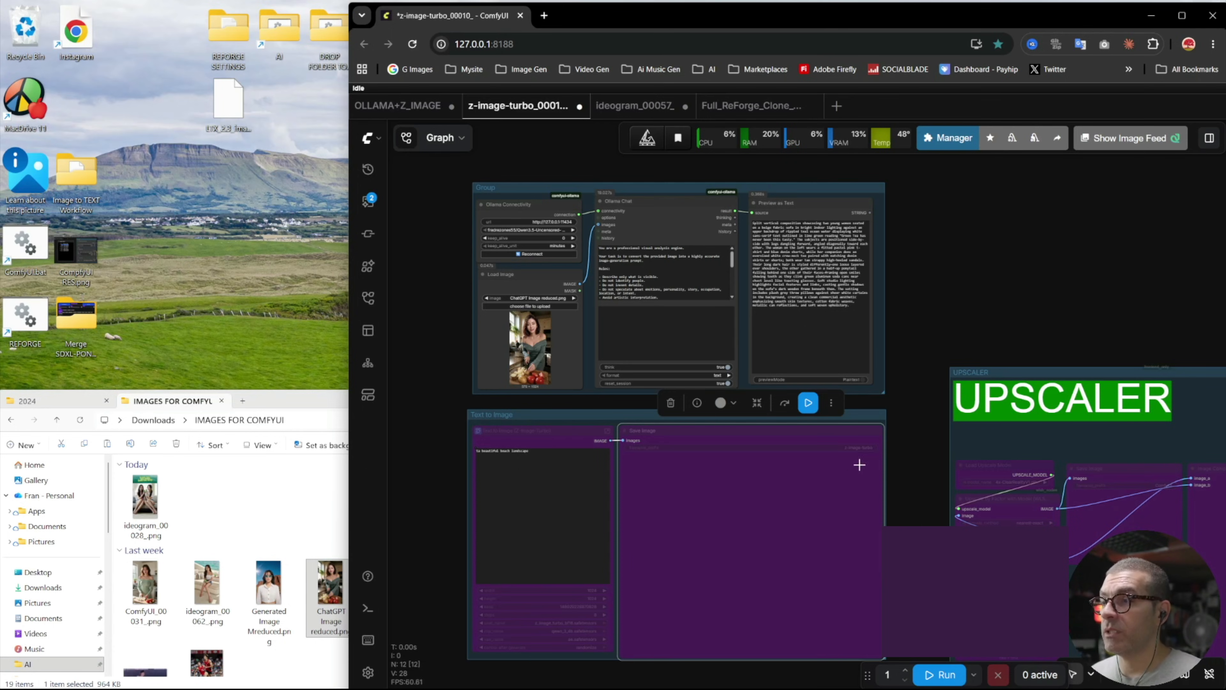
pyautogui.scroll(-4, 904, 442)
pyautogui.moveTo(857, 445); pyautogui.dragTo(854, 445)
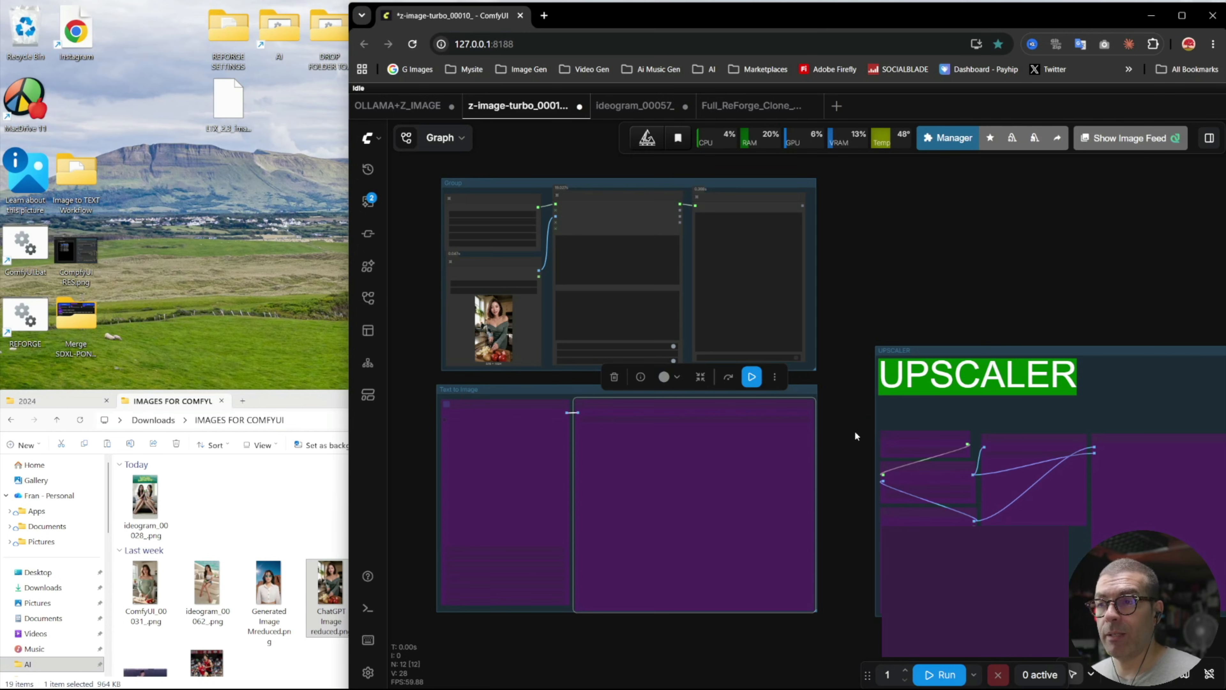
pyautogui.scroll(3, 830, 430)
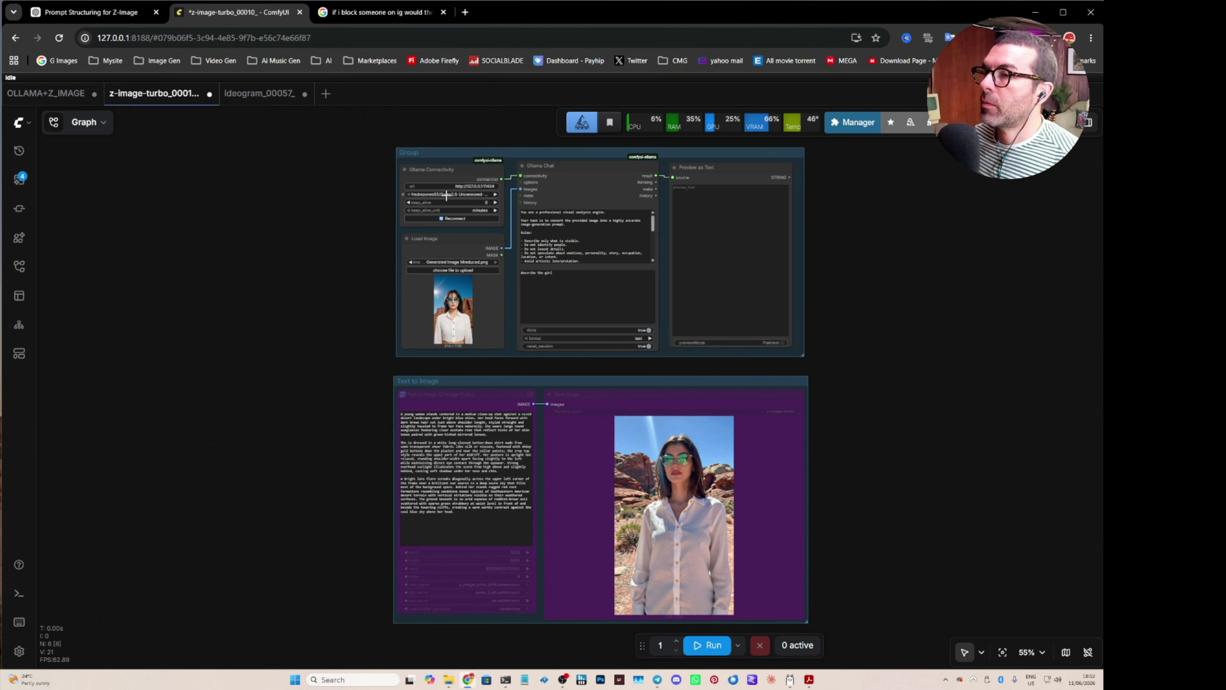
# - Load "ChatGPT Image reduced.png" from the IMAGES FOR COMFYUI folder into the Load Image node
pyautogui.scroll(3, 387, 244)
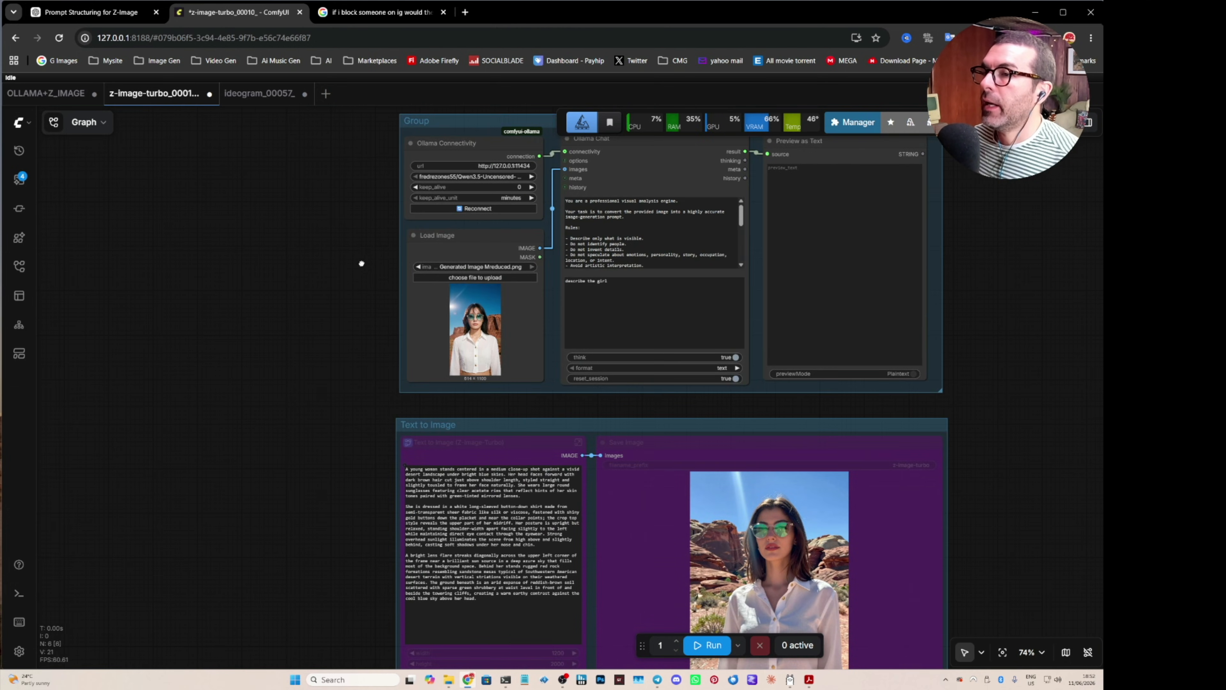
pyautogui.moveTo(363, 265); pyautogui.dragTo(317, 280)
pyautogui.click(449, 679)
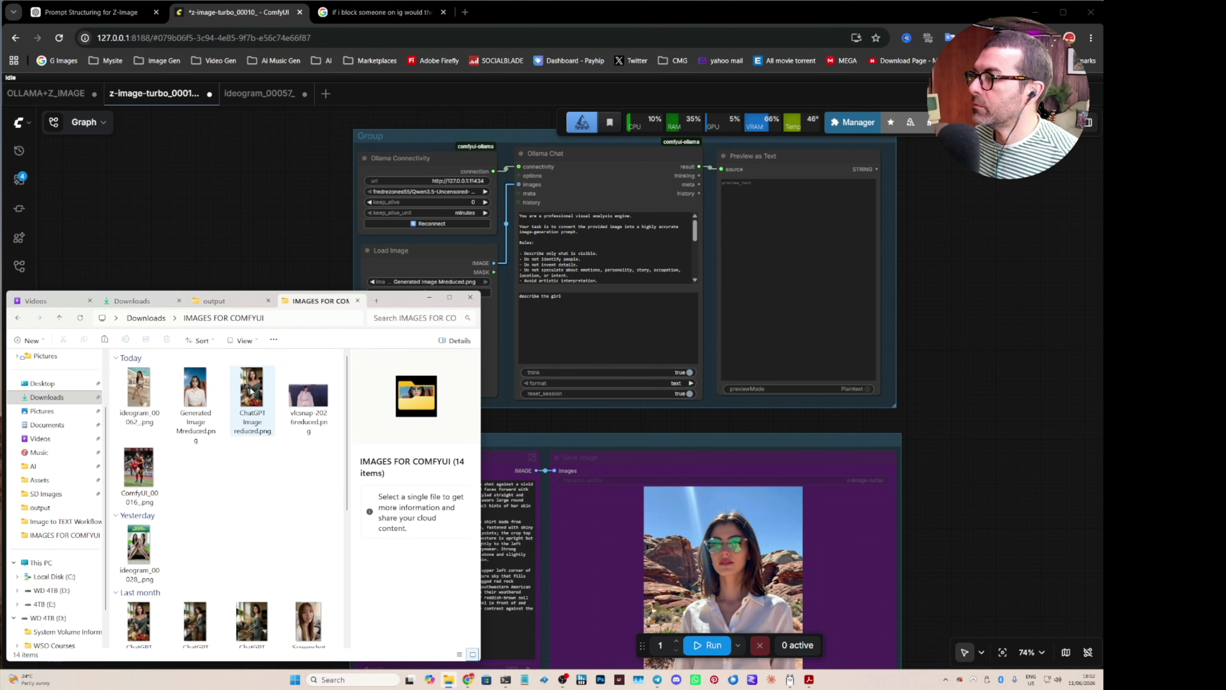
pyautogui.moveTo(481, 481); pyautogui.dragTo(408, 478)
pyautogui.moveTo(240, 386); pyautogui.dragTo(438, 378)
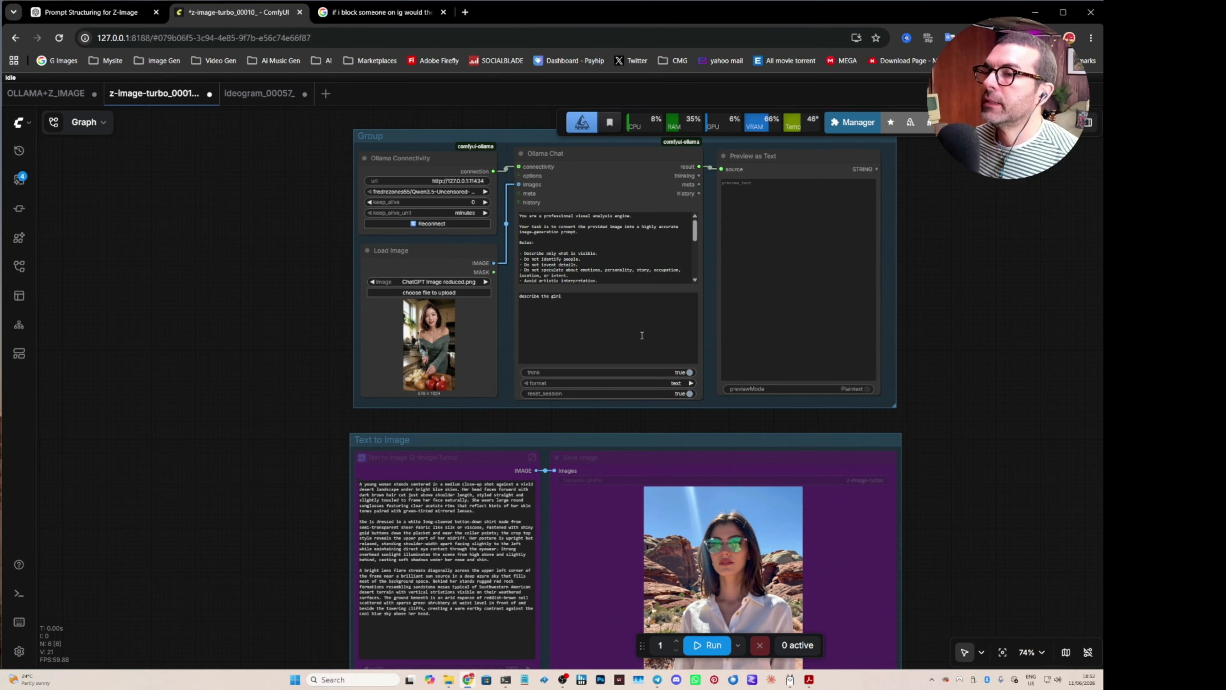
# - Change the Ollama Chat node's user prompt to "describe the image"
pyautogui.scroll(-1, 572, 247)
pyautogui.scroll(1, 572, 248)
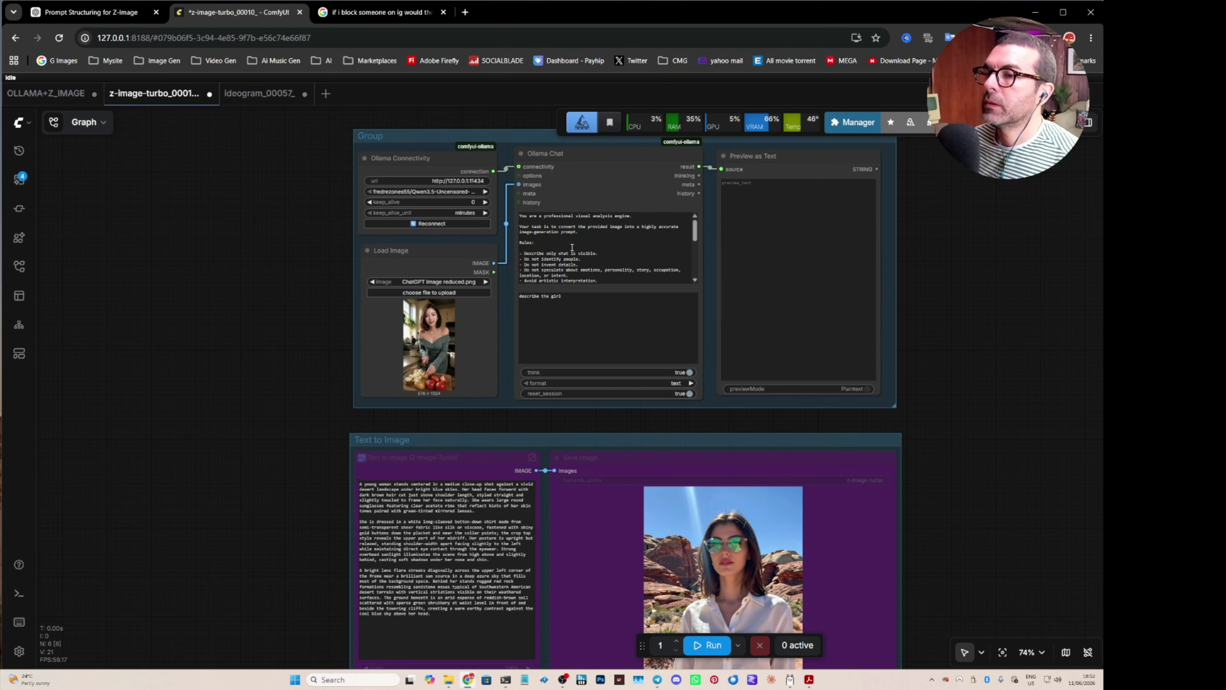
pyautogui.click(543, 297)
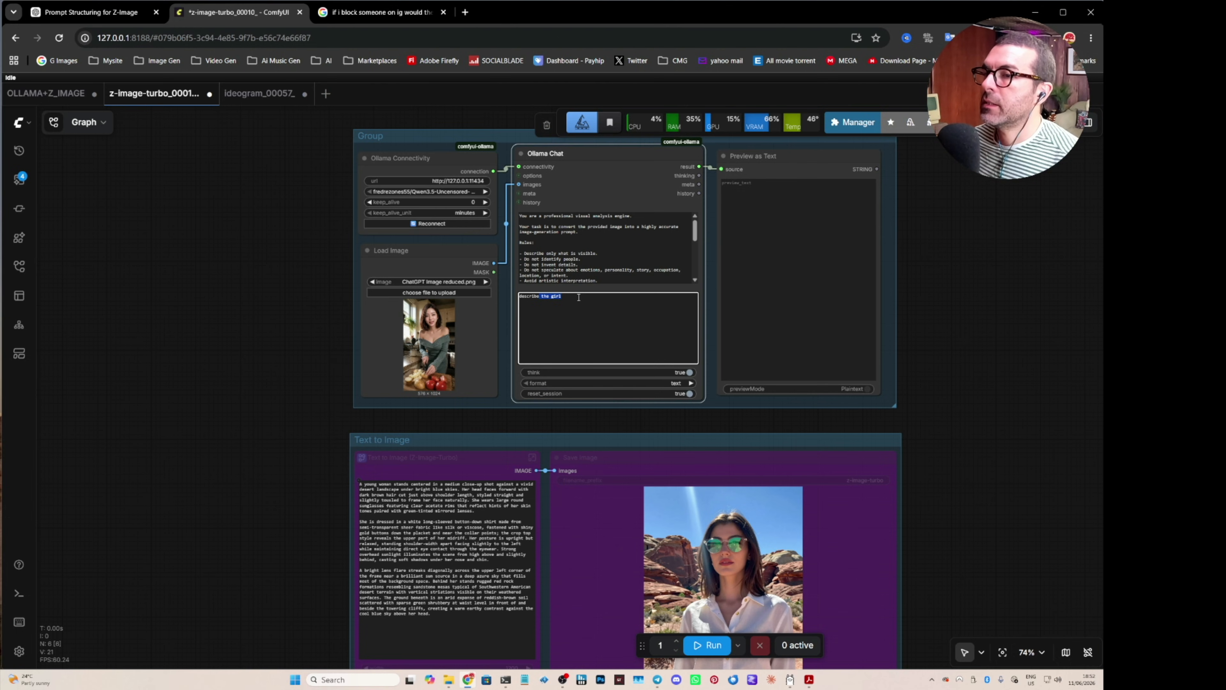
pyautogui.doubleClick(559, 297)
pyautogui.write('image')
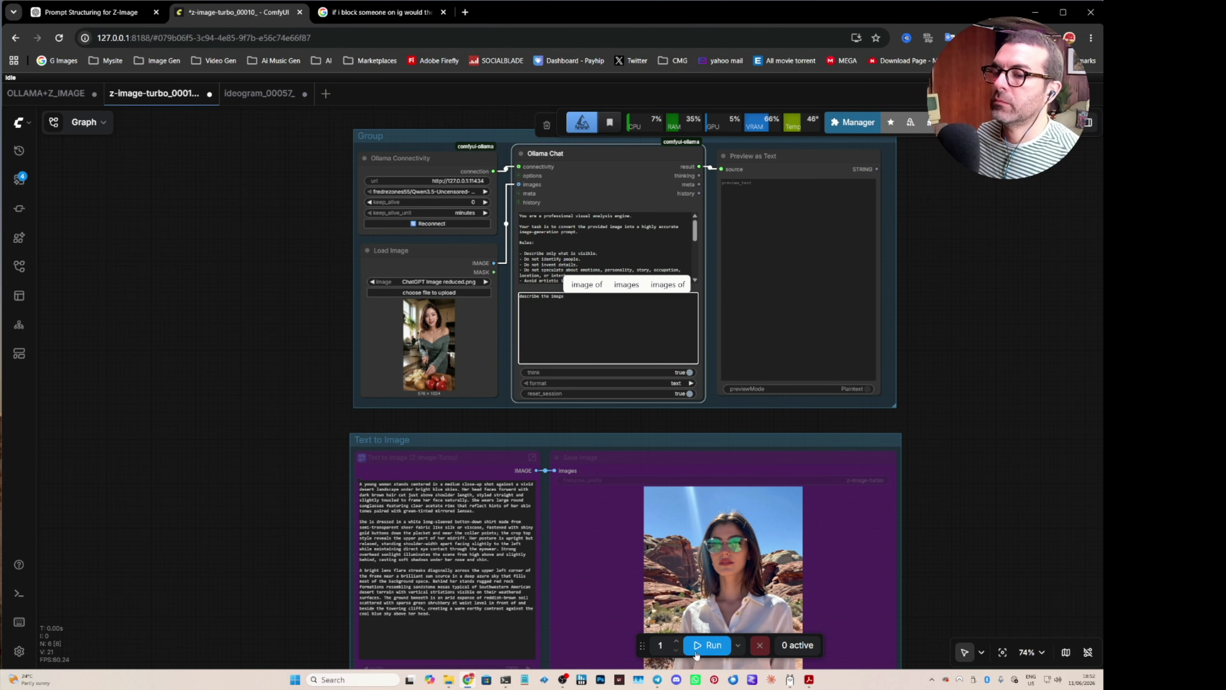
# - Check the model selected in the Ollama app, minimize it and run the image description workflow
pyautogui.click(790, 679)
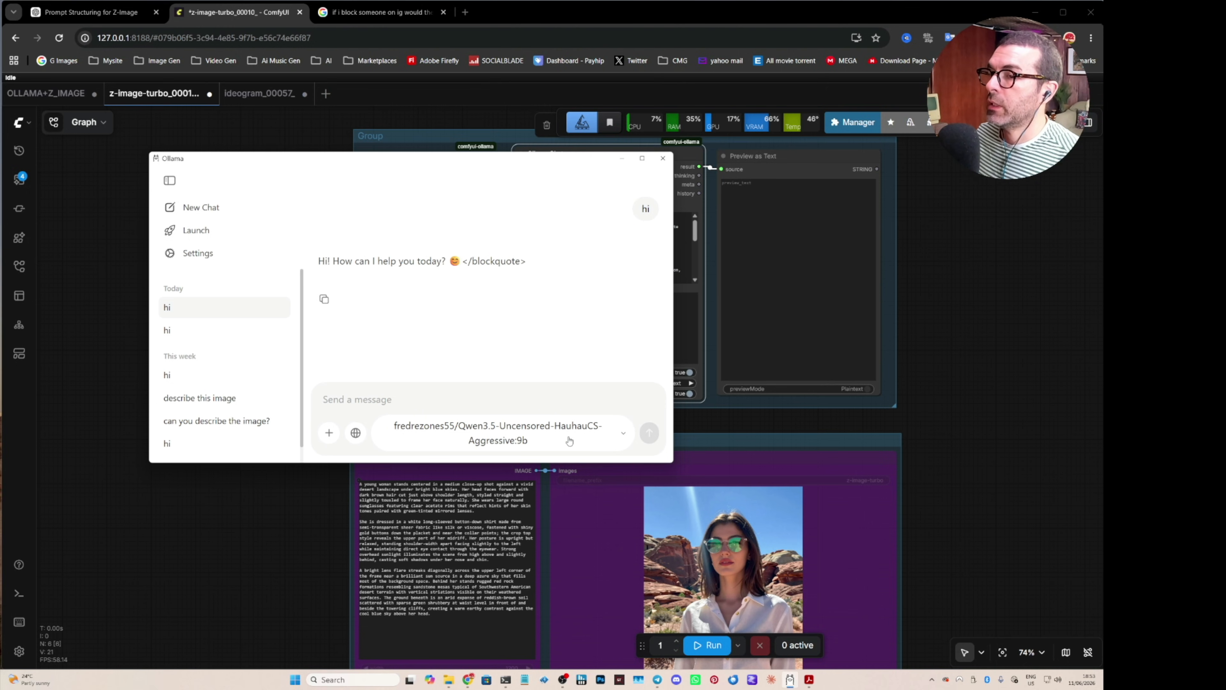
pyautogui.click(623, 160)
pyautogui.click(707, 645)
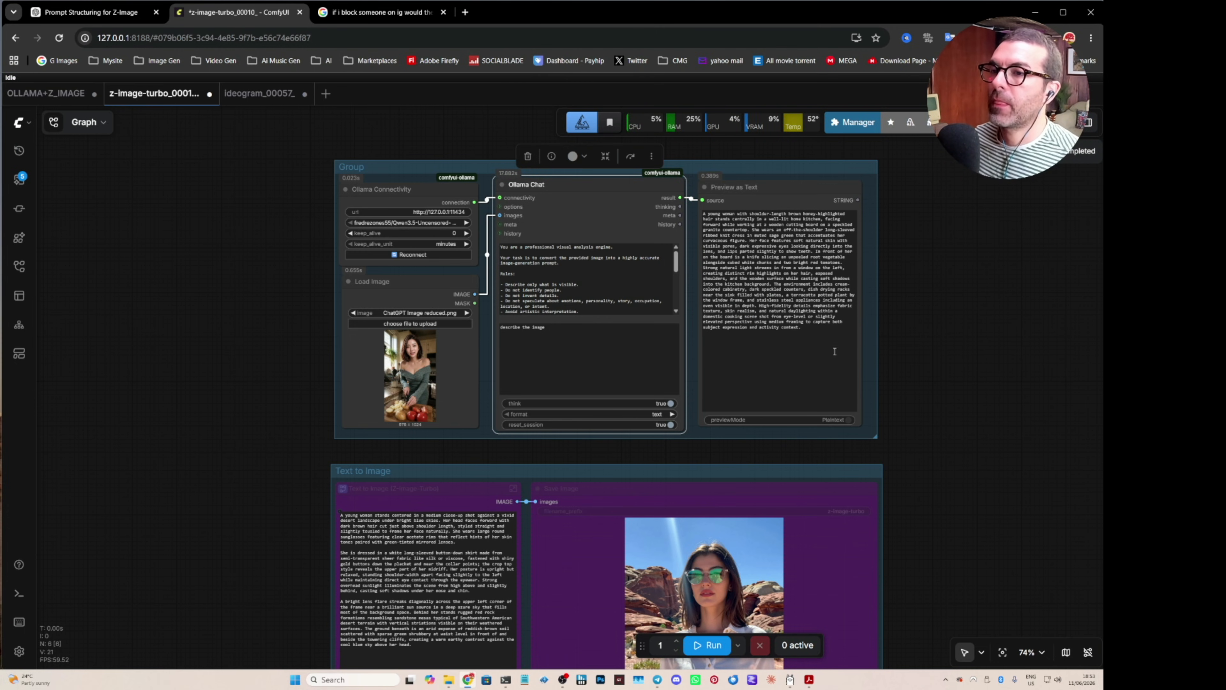
# - Copy the whole generated description from the Preview as Text node
pyautogui.scroll(2, 776, 247)
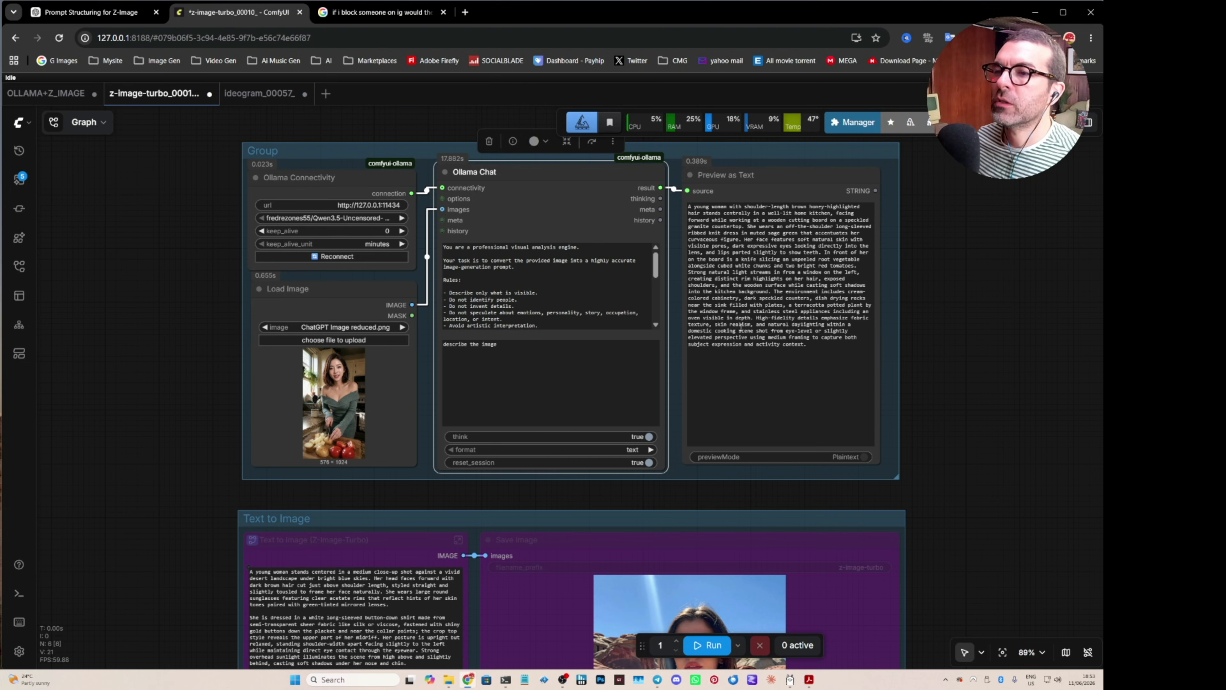
pyautogui.moveTo(794, 356); pyautogui.dragTo(689, 206)
pyautogui.rightClick(720, 235)
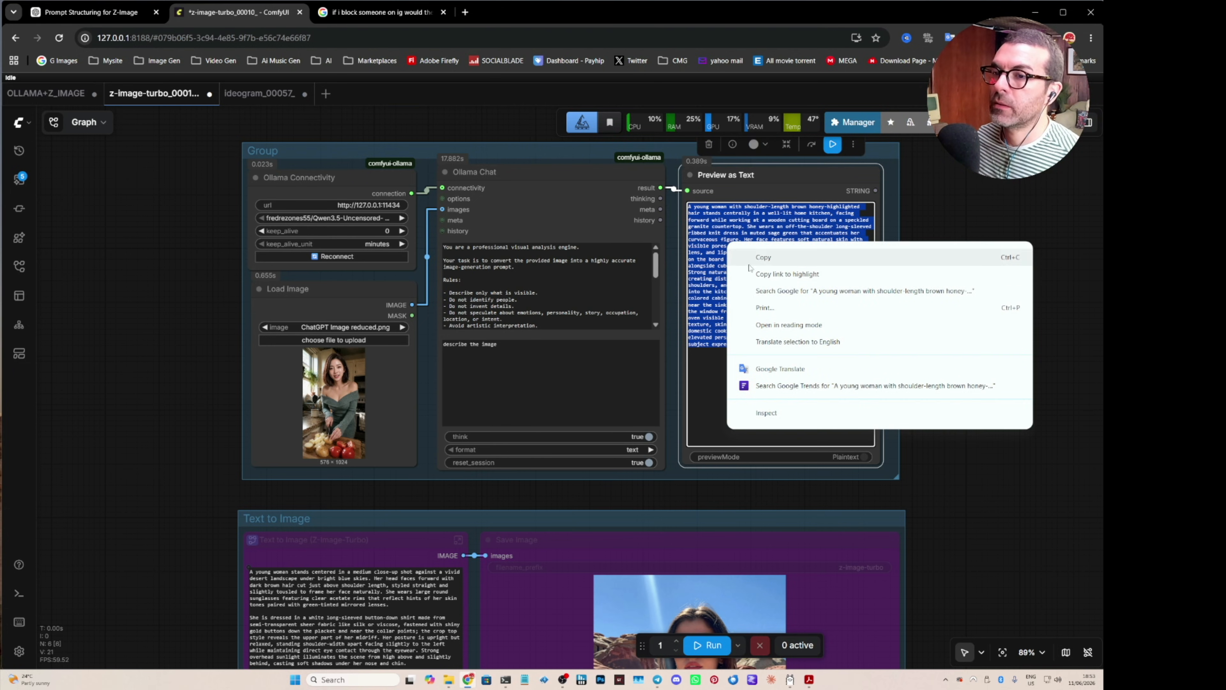
pyautogui.click(761, 258)
# - Bypass all nodes in the group that holds the Ollama image description workflow
pyautogui.click(541, 154)
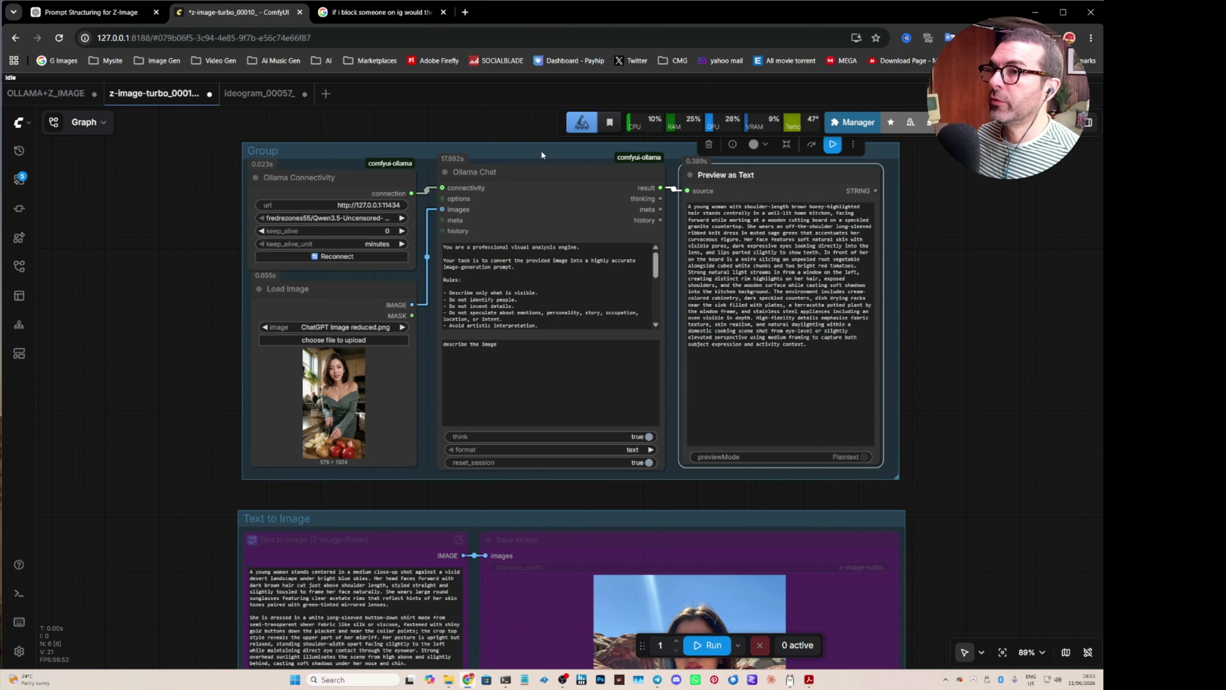
pyautogui.moveTo(300, 215); pyautogui.dragTo(286, 274)
pyautogui.click(594, 164)
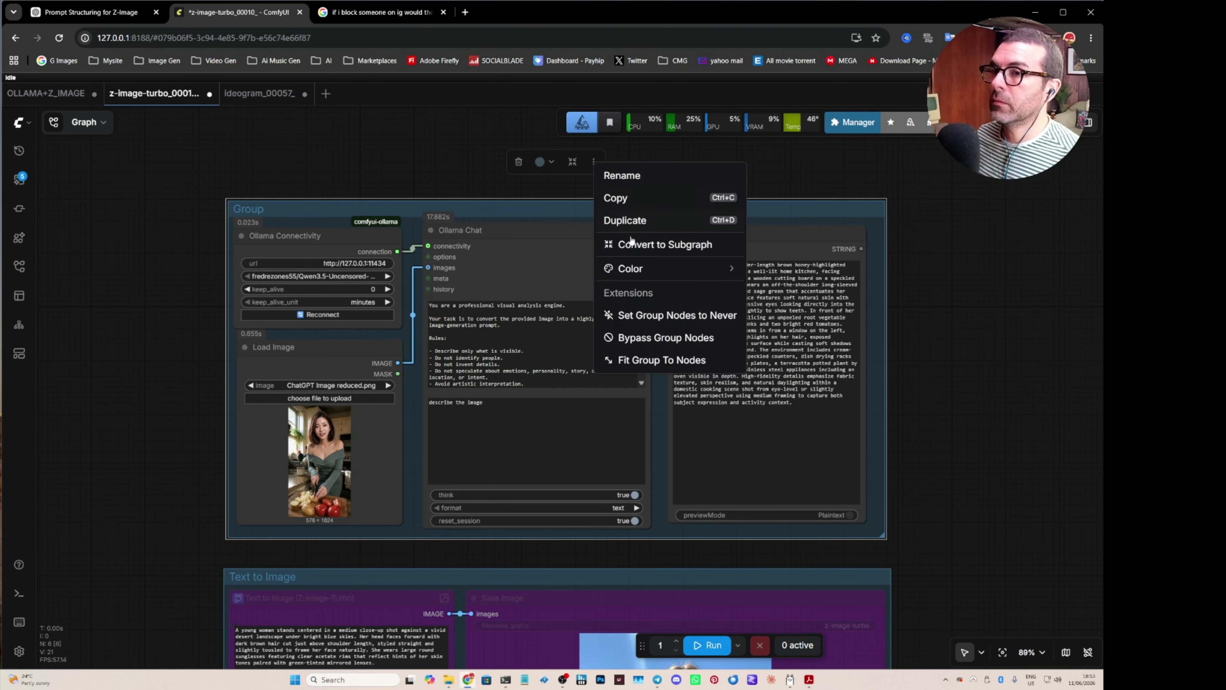
pyautogui.click(628, 338)
# - Set the nodes of the Text to Image group to Always
pyautogui.moveTo(151, 379); pyautogui.dragTo(177, 192)
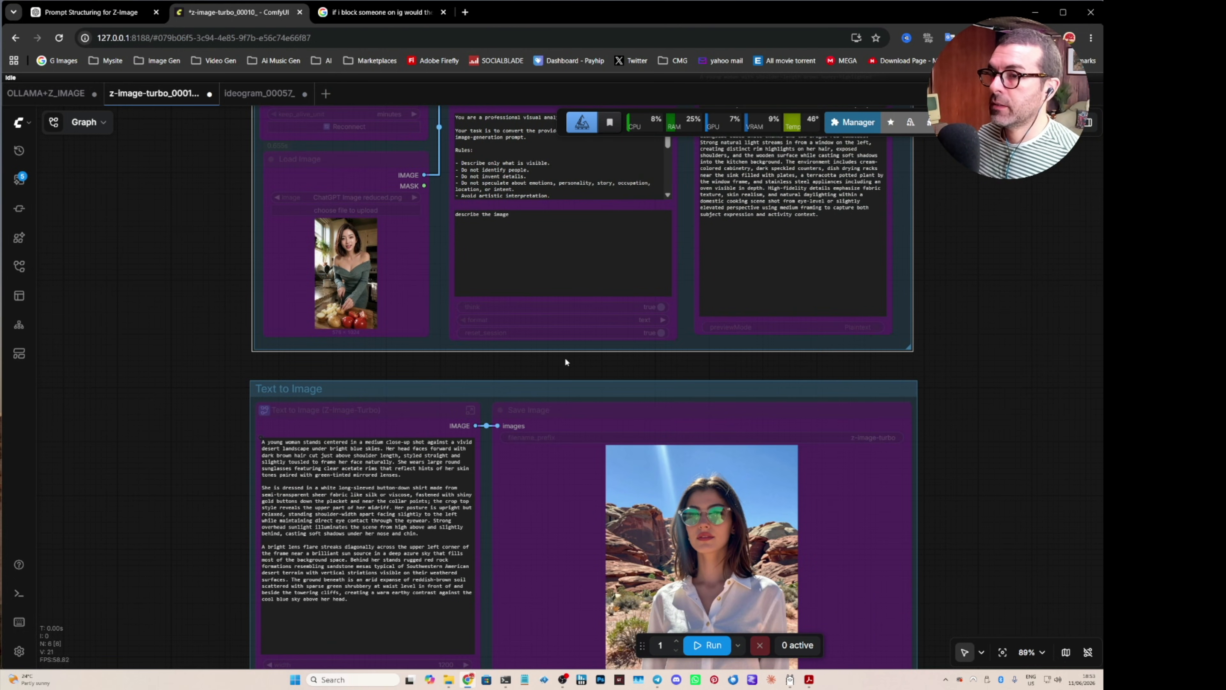
pyautogui.click(571, 384)
pyautogui.click(621, 342)
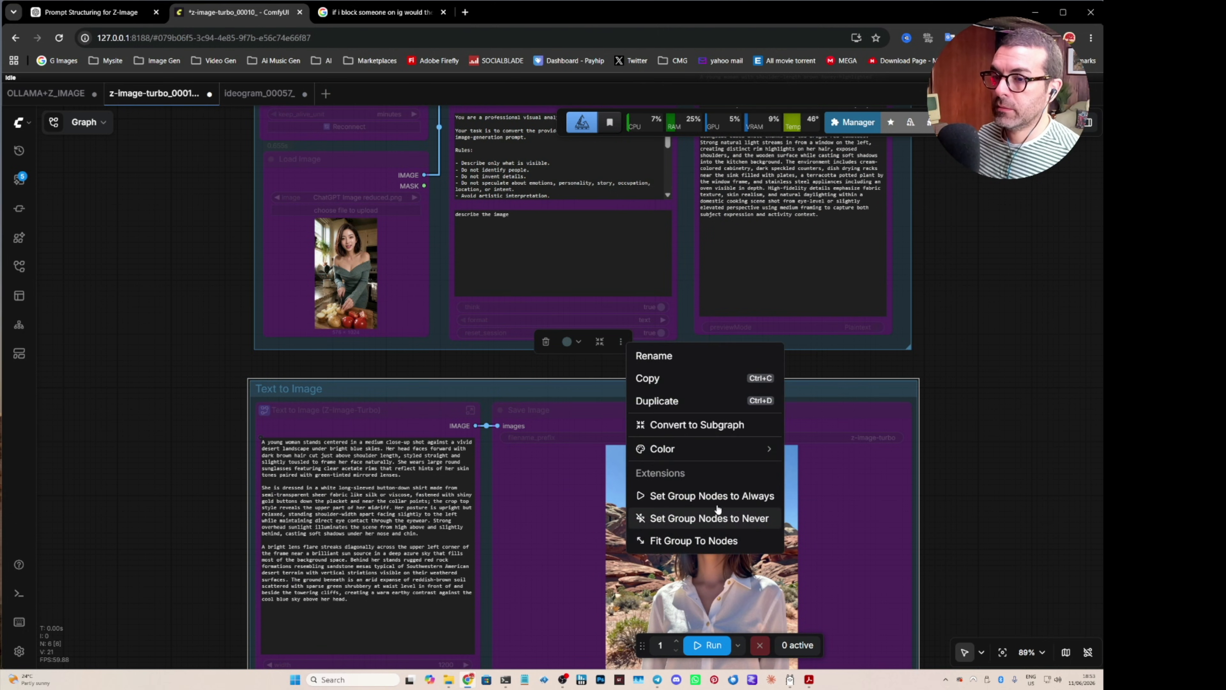
pyautogui.click(716, 497)
# - Replace the old prompt in the Text to Image (Z-Image-Turbo) node with the copied image description
pyautogui.moveTo(188, 523); pyautogui.dragTo(193, 463)
pyautogui.moveTo(356, 541); pyautogui.dragTo(263, 377)
pyautogui.rightClick(313, 392)
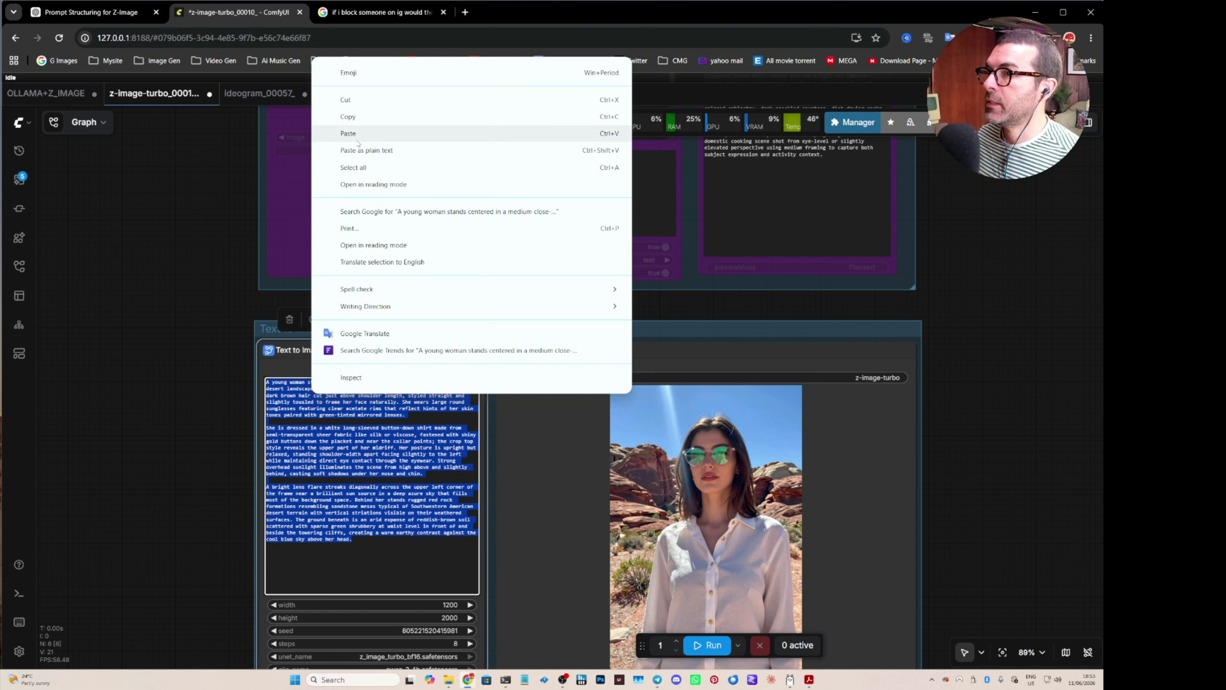
pyautogui.click(348, 134)
# - Set the Text to Image node's height to 1024 and its width to 576
pyautogui.moveTo(186, 449); pyautogui.dragTo(212, 370)
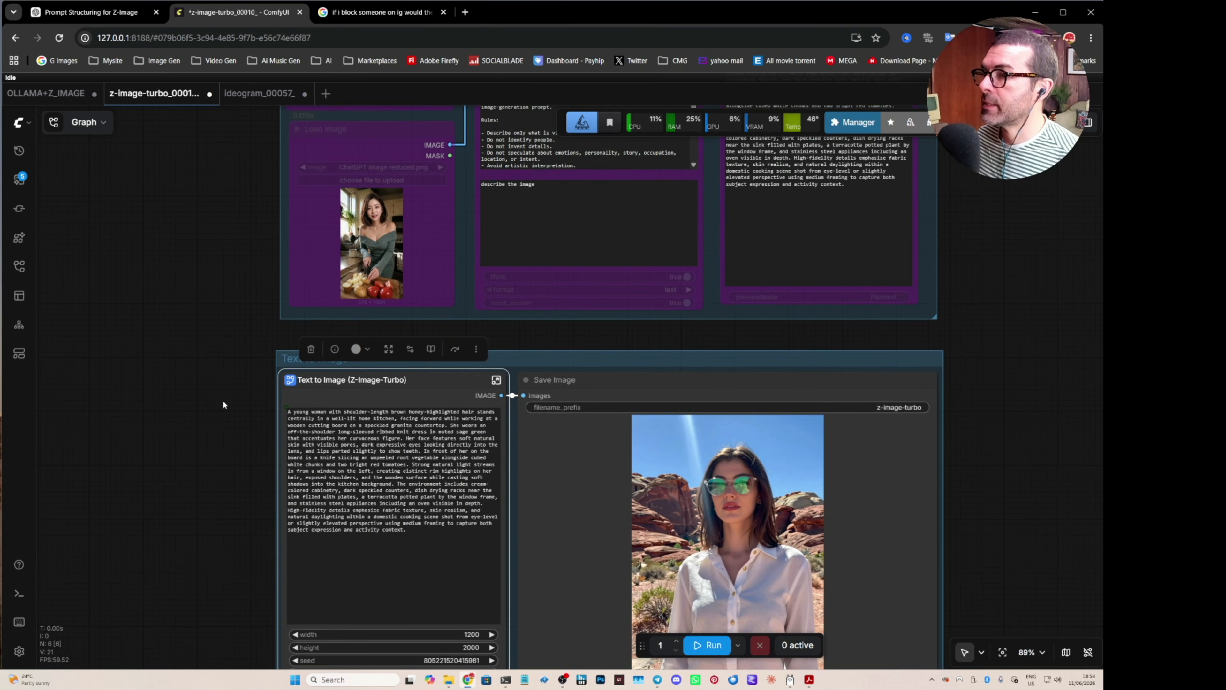
pyautogui.scroll(5, 394, 308)
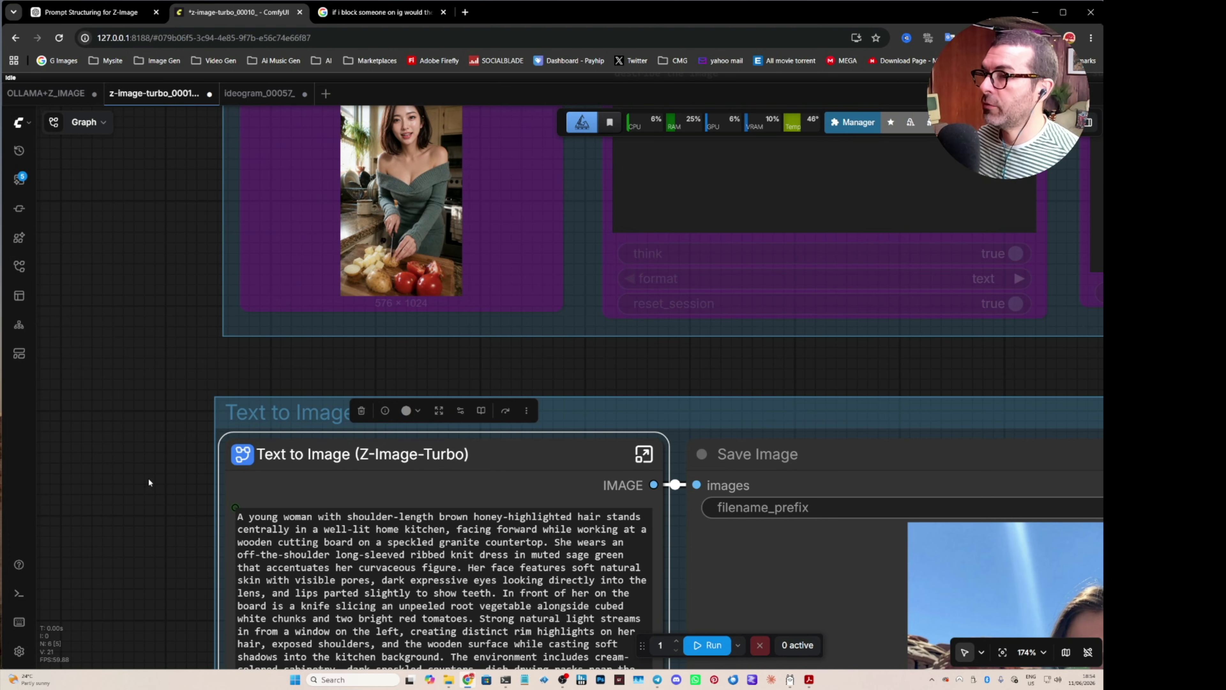
pyautogui.scroll(-3, 151, 471)
pyautogui.moveTo(150, 465); pyautogui.dragTo(156, 386)
pyautogui.moveTo(160, 537); pyautogui.dragTo(169, 332)
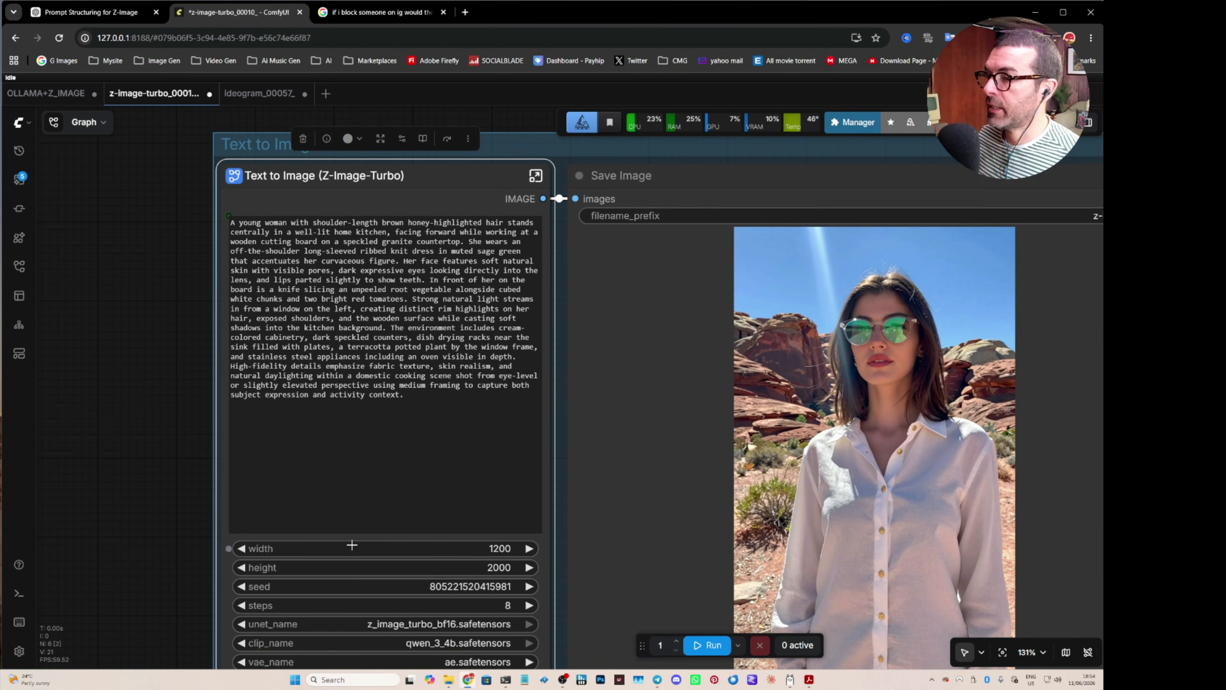
pyautogui.click(498, 568)
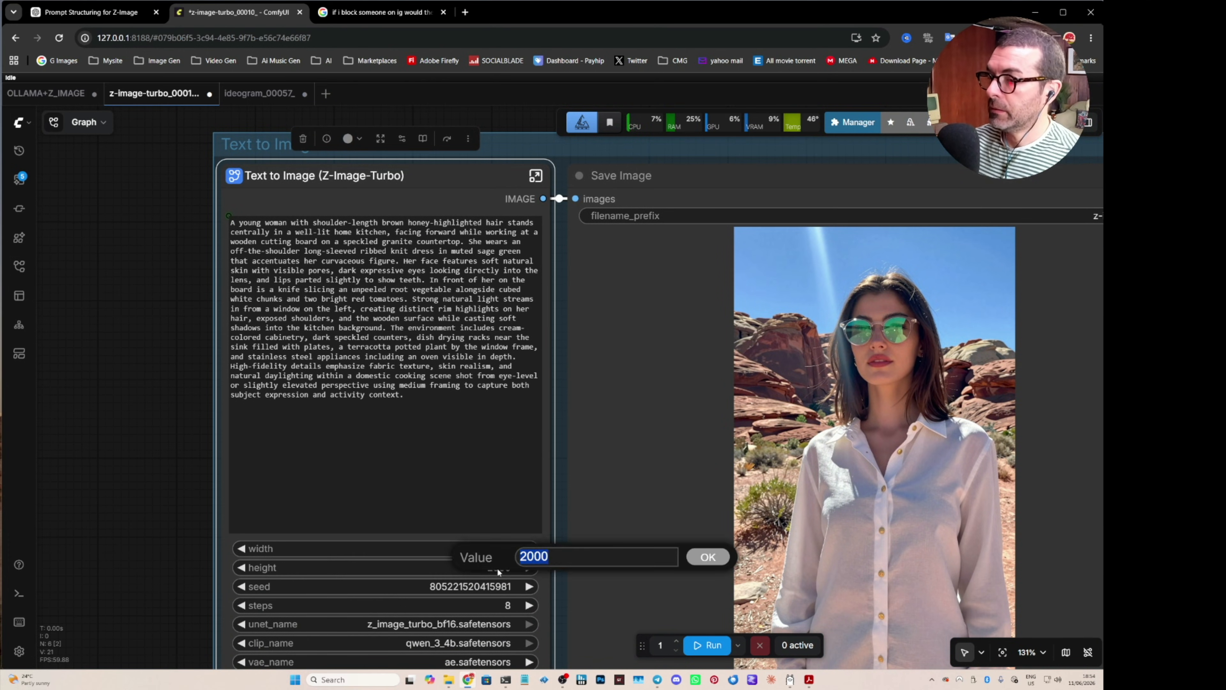
pyautogui.write('1024')
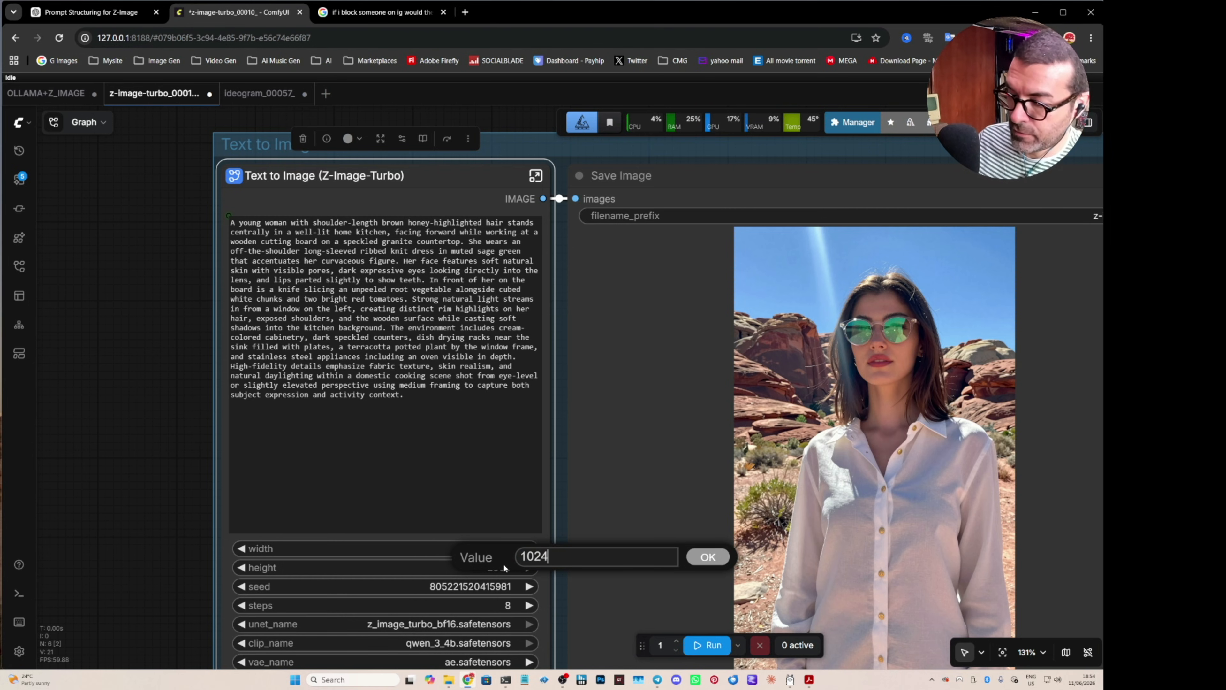
pyautogui.press('Return')
pyautogui.click(508, 550)
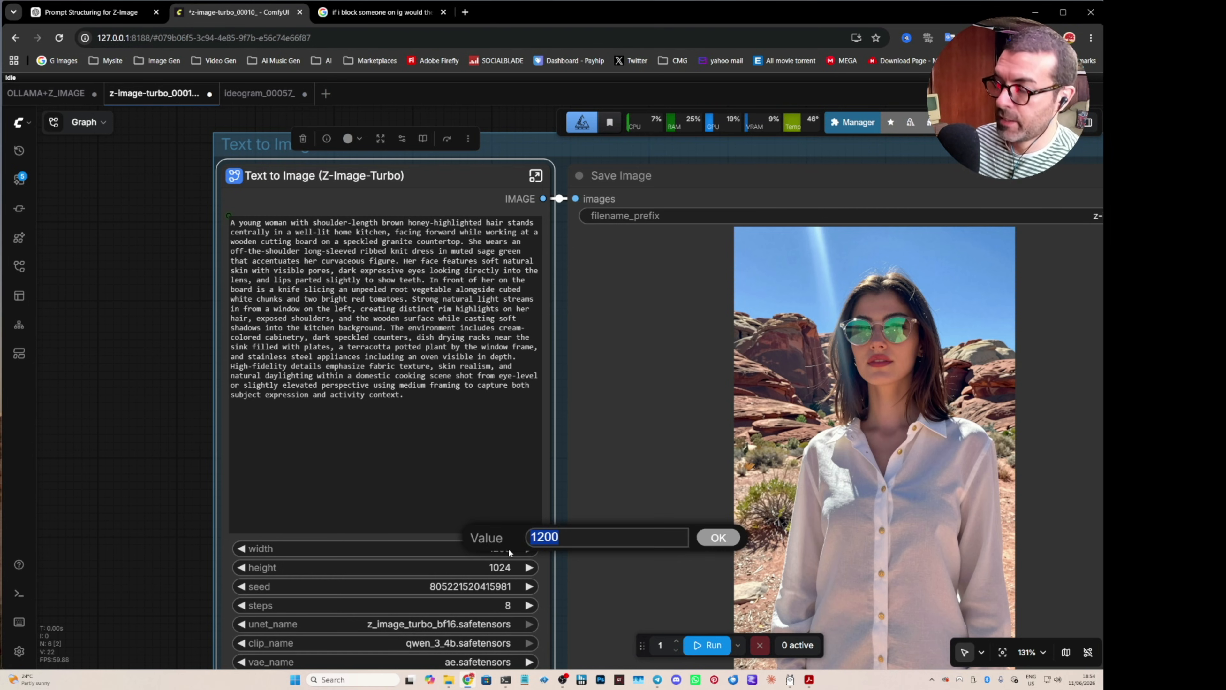
pyautogui.write('576')
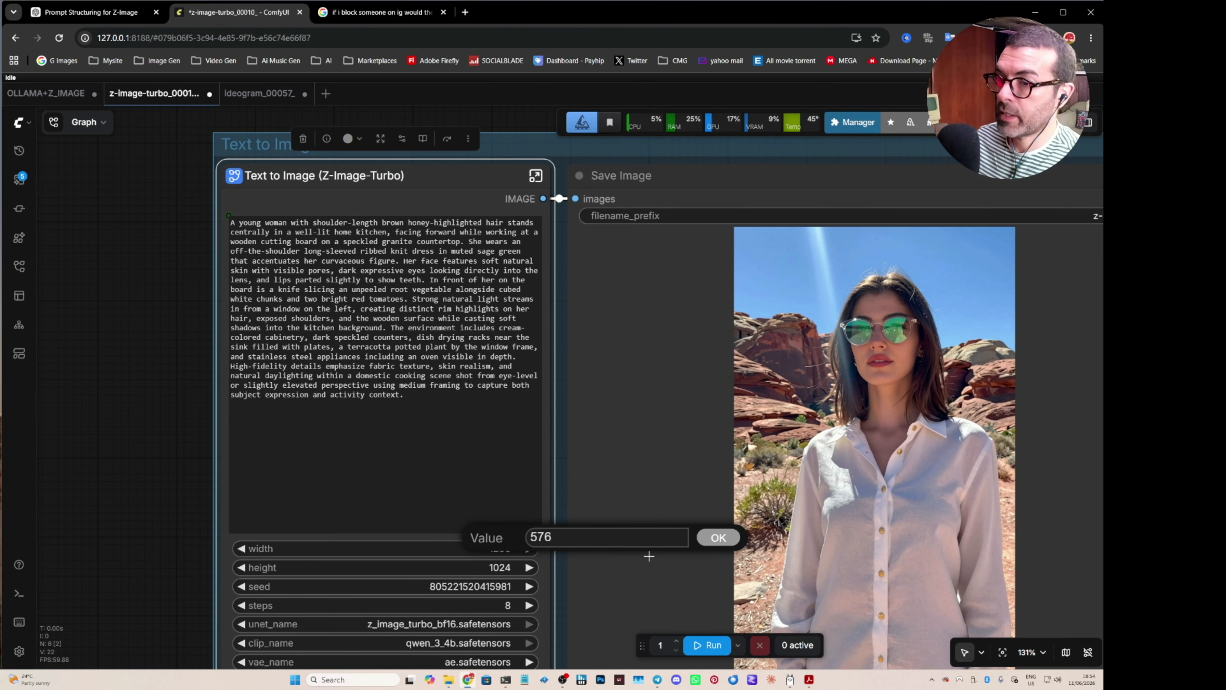
pyautogui.click(718, 537)
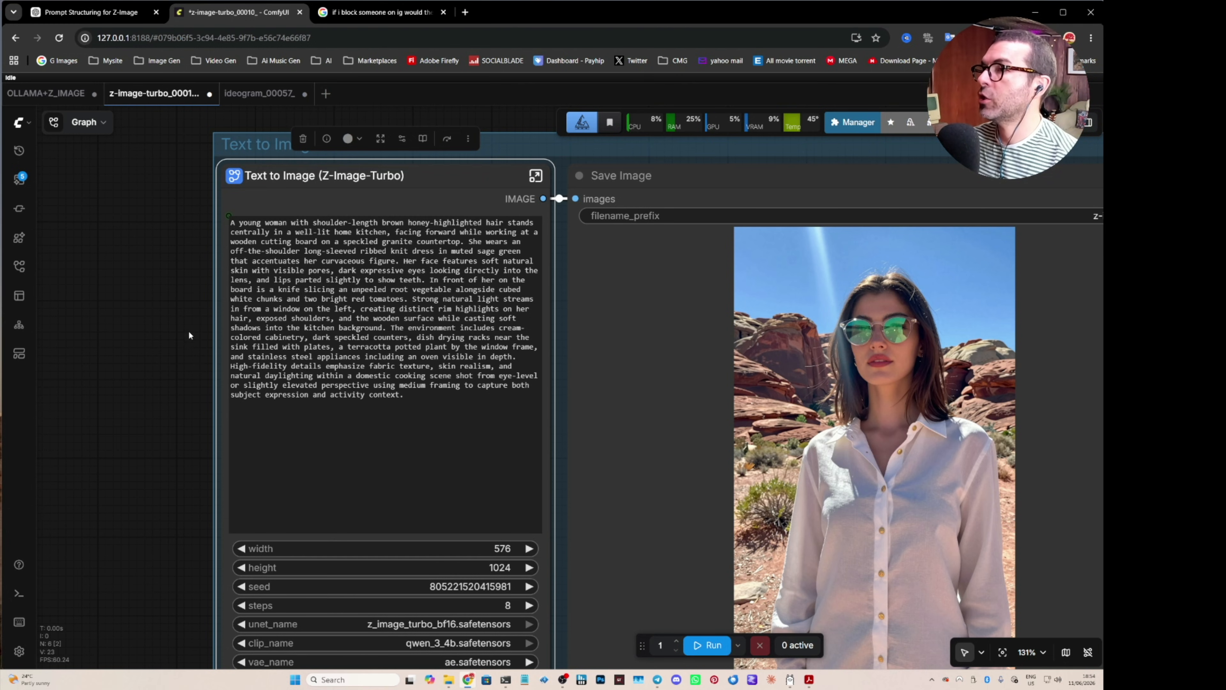
# - Run the Text to Image workflow to generate an image from the pasted description
pyautogui.scroll(6, 184, 367)
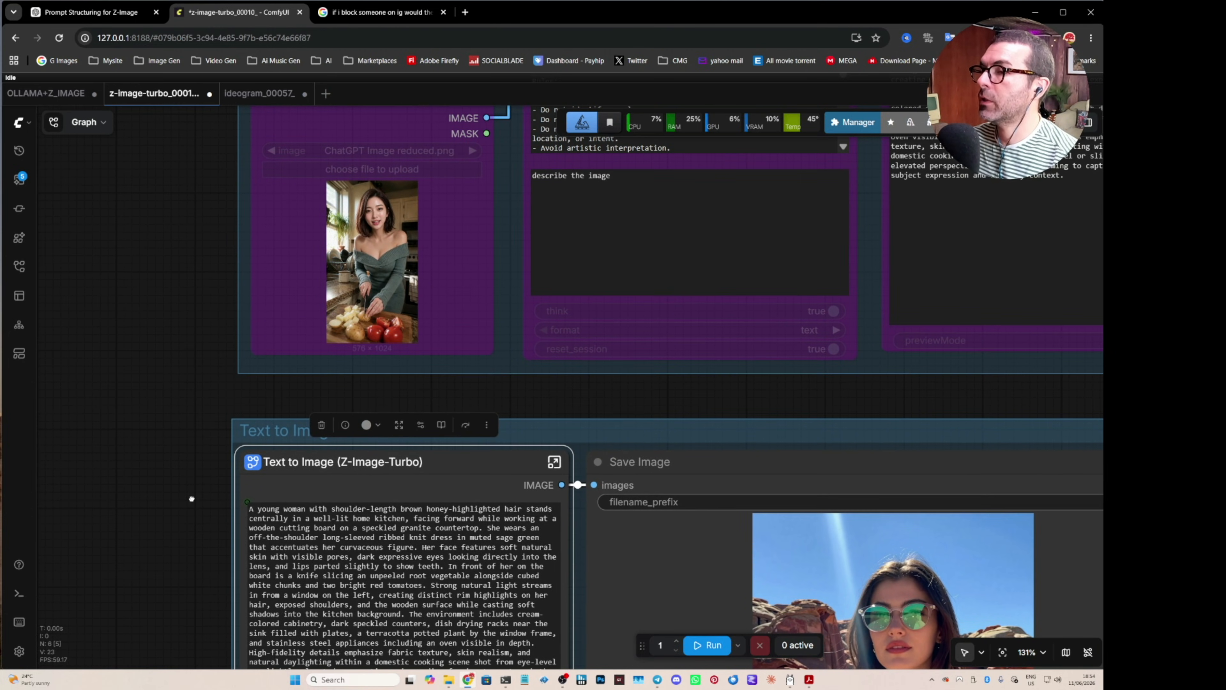
pyautogui.scroll(-5, 191, 510)
pyautogui.moveTo(170, 470); pyautogui.dragTo(210, 367)
pyautogui.scroll(-3, 379, 557)
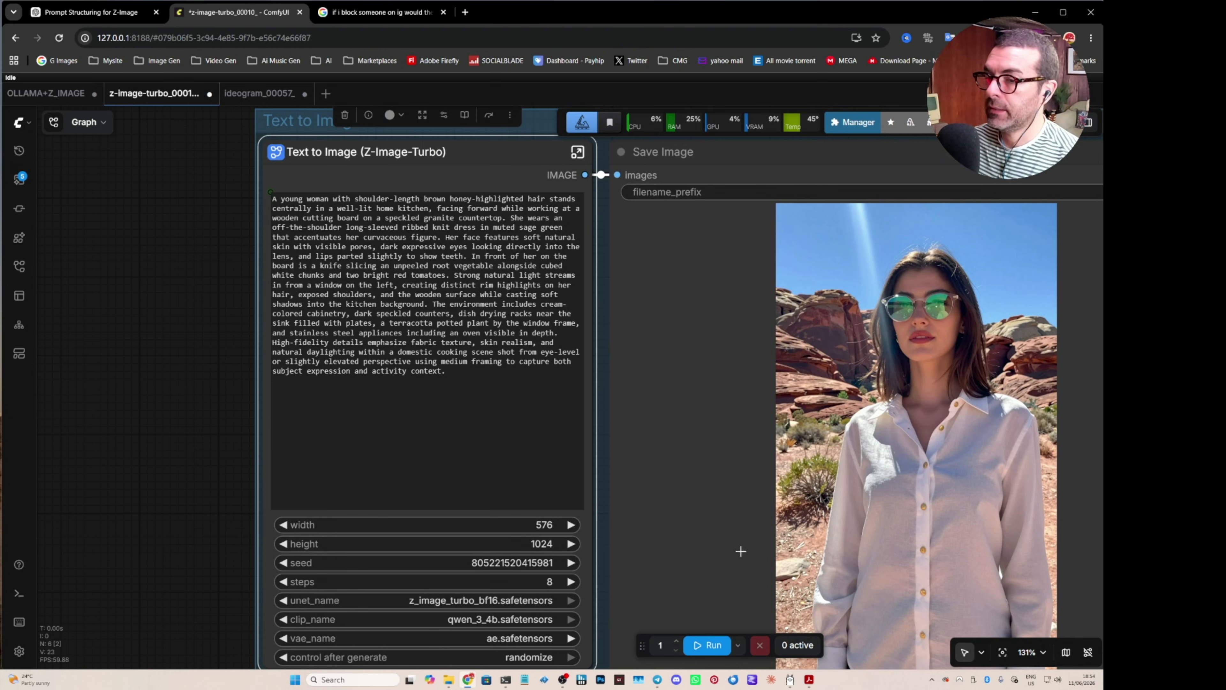
pyautogui.click(707, 645)
pyautogui.click(334, 457)
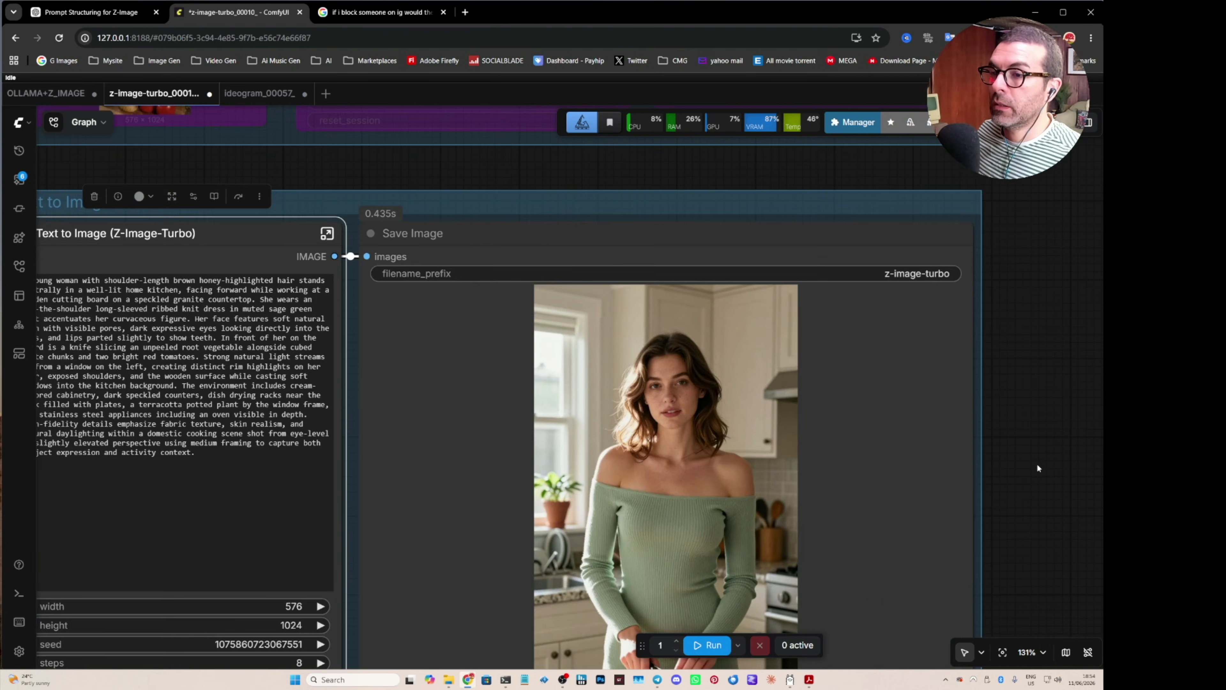
# - Place the Load Image node beside the generated image to compare the result with the reference photo
pyautogui.moveTo(1037, 463); pyautogui.dragTo(1001, 341)
pyautogui.scroll(-1, 1001, 341)
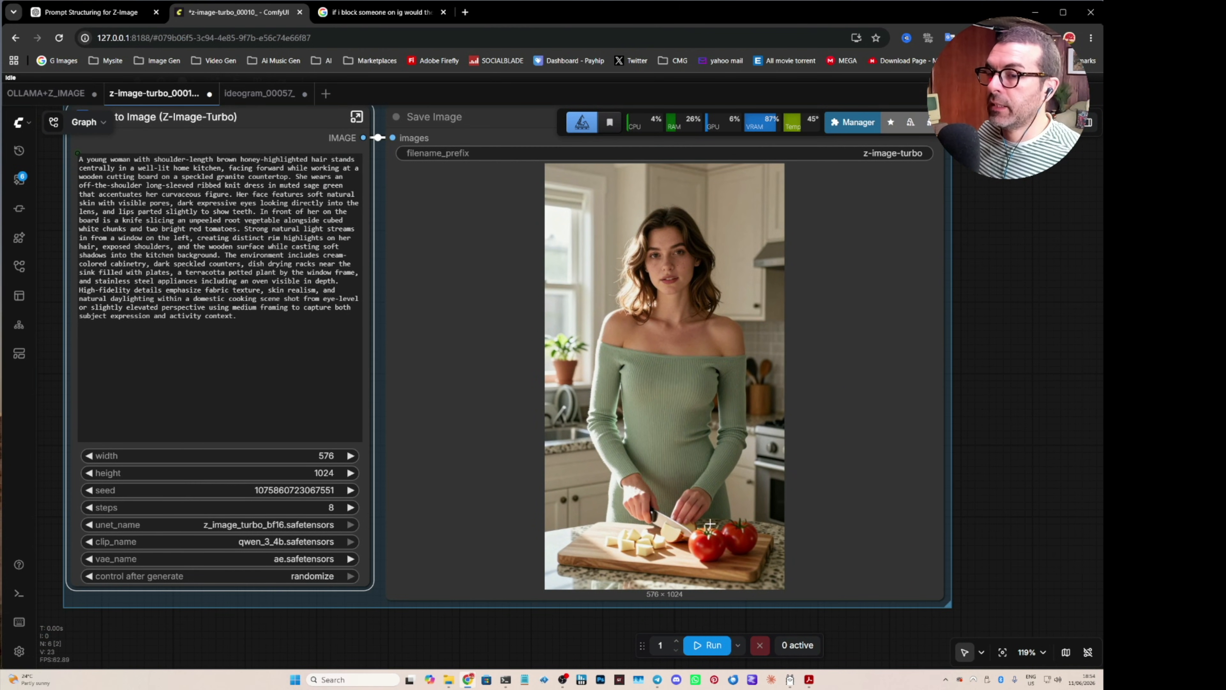
pyautogui.moveTo(46, 313); pyautogui.dragTo(134, 479)
pyautogui.moveTo(453, 423); pyautogui.dragTo(543, 533)
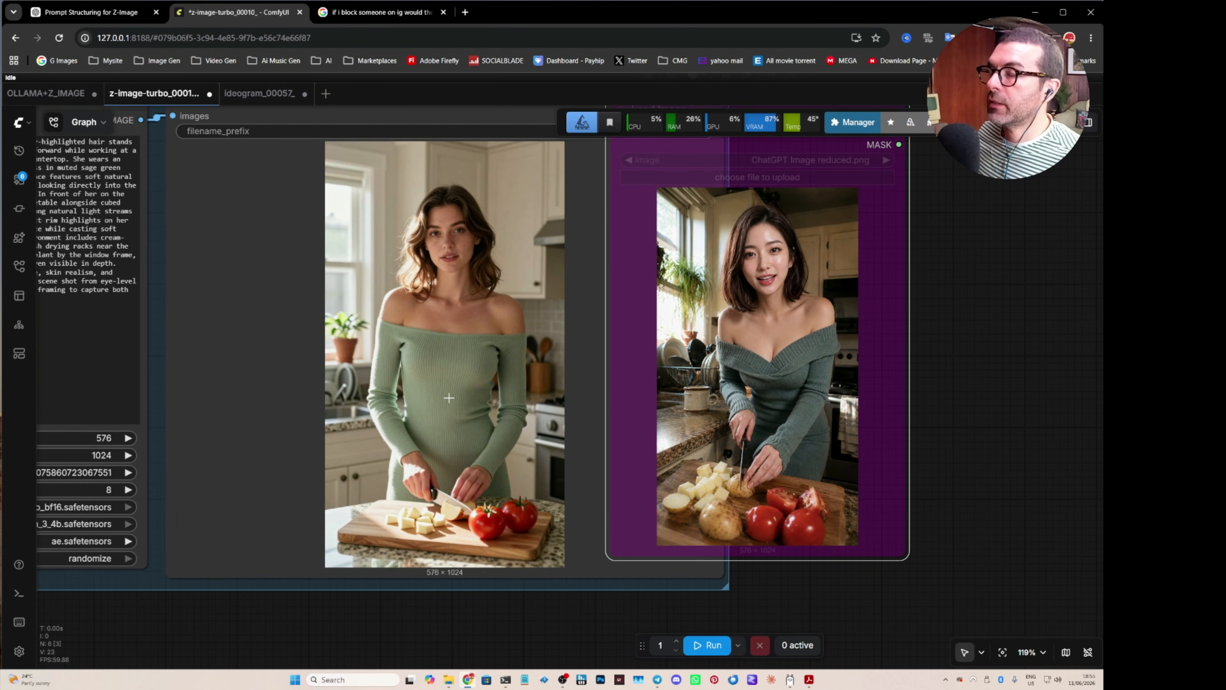
pyautogui.moveTo(449, 427); pyautogui.dragTo(497, 439)
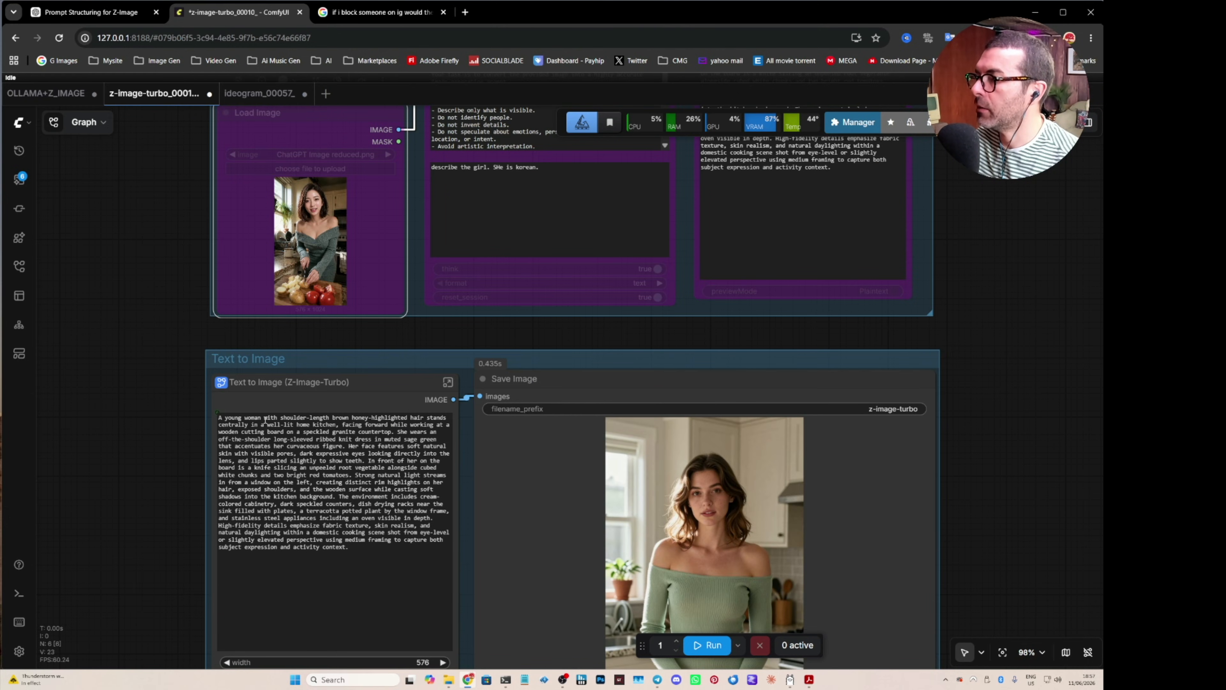
# - Insert "korean" before "woman" in the Text to Image prompt, generate the image again and inspect the result up close
pyautogui.click(263, 416)
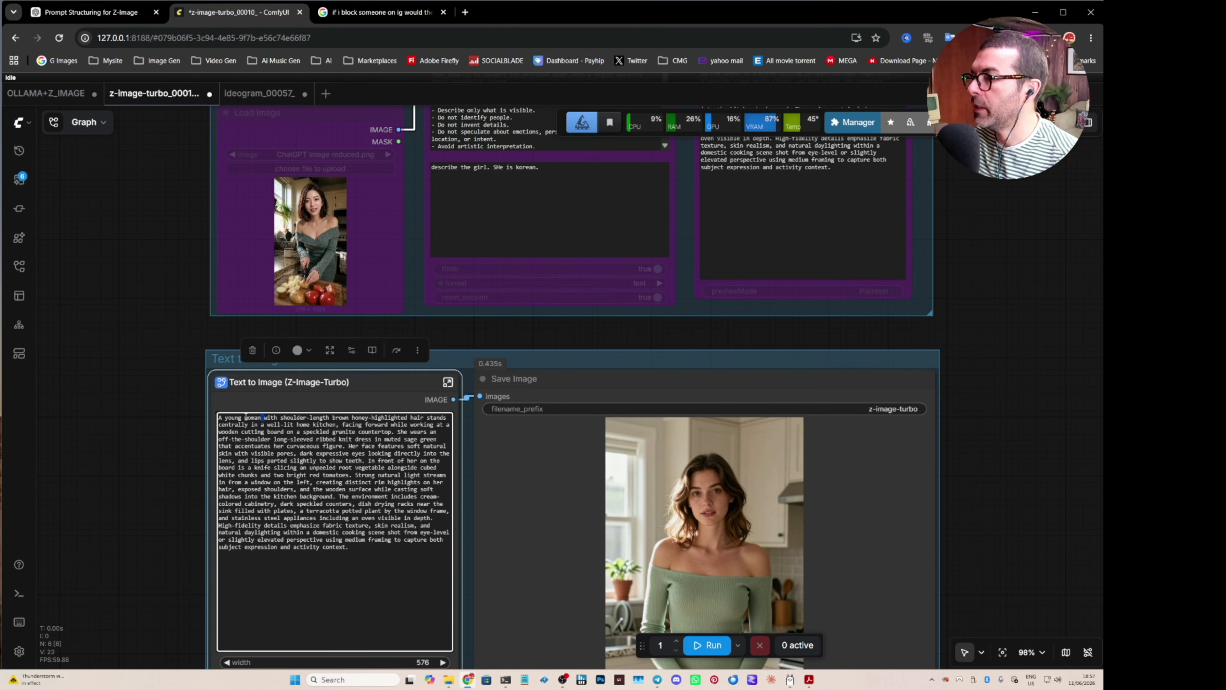
pyautogui.write('korean')
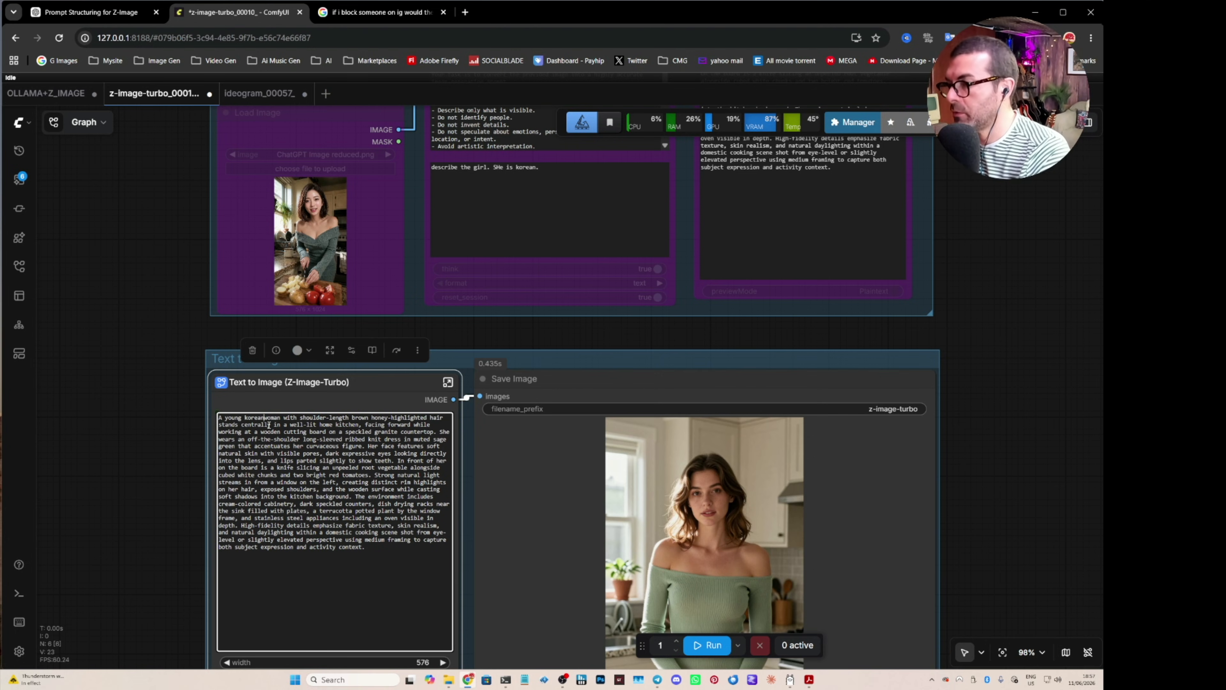
pyautogui.click(706, 644)
pyautogui.scroll(-3, 1019, 445)
pyautogui.moveTo(1019, 445); pyautogui.dragTo(925, 376)
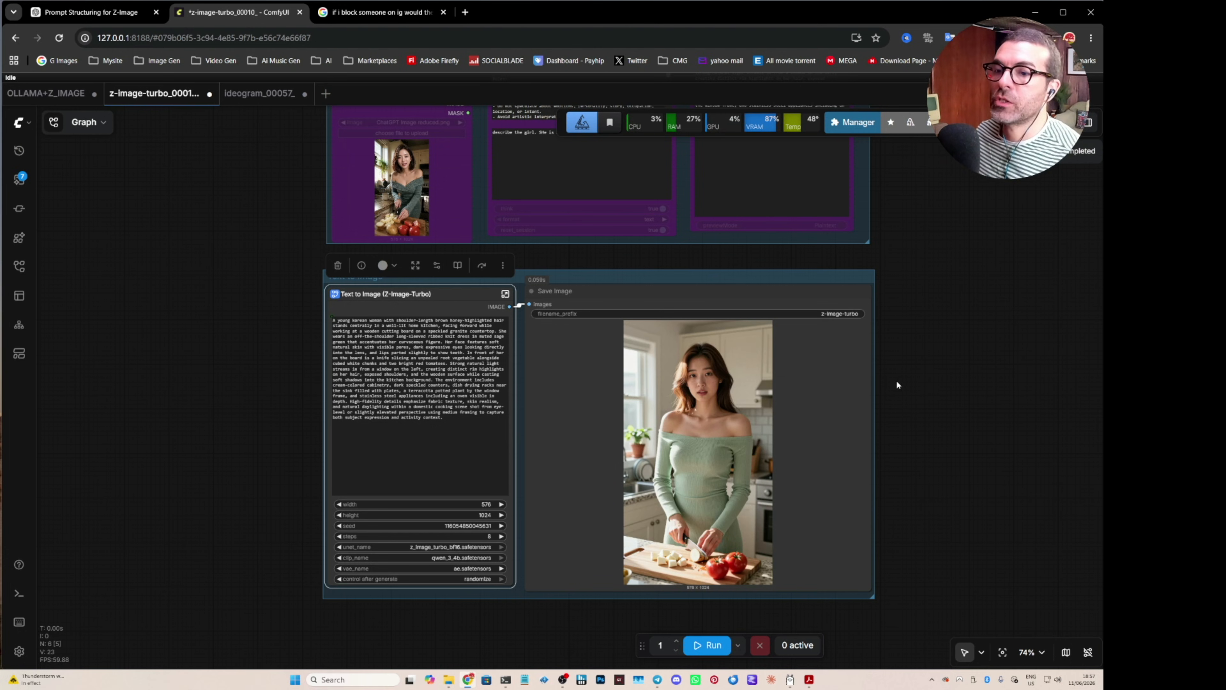
pyautogui.scroll(5, 792, 407)
pyautogui.scroll(2, 786, 406)
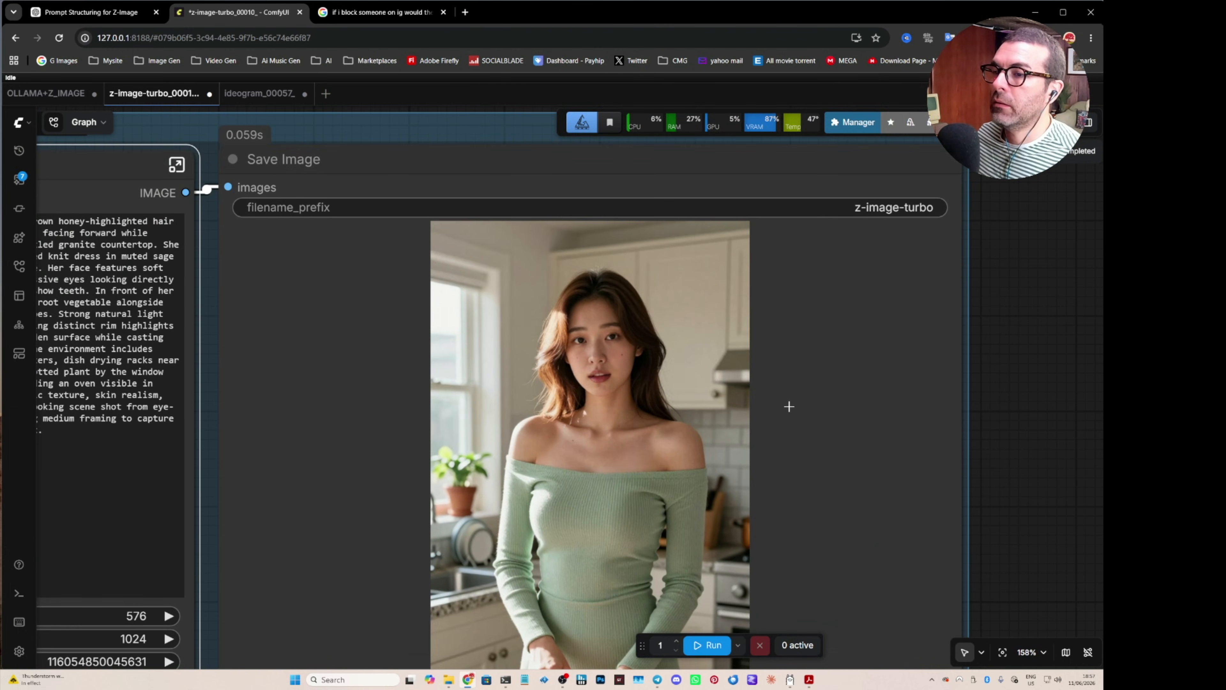
pyautogui.moveTo(981, 446); pyautogui.dragTo(972, 398)
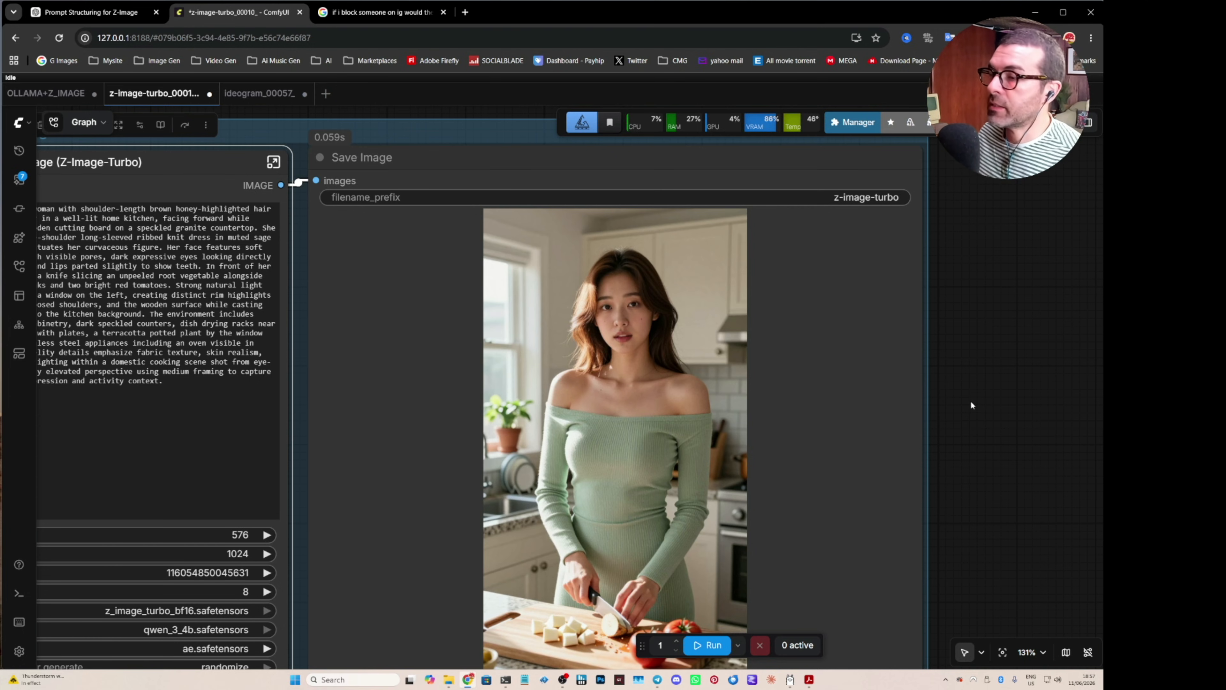
pyautogui.scroll(-2, 970, 399)
pyautogui.moveTo(968, 430); pyautogui.dragTo(964, 399)
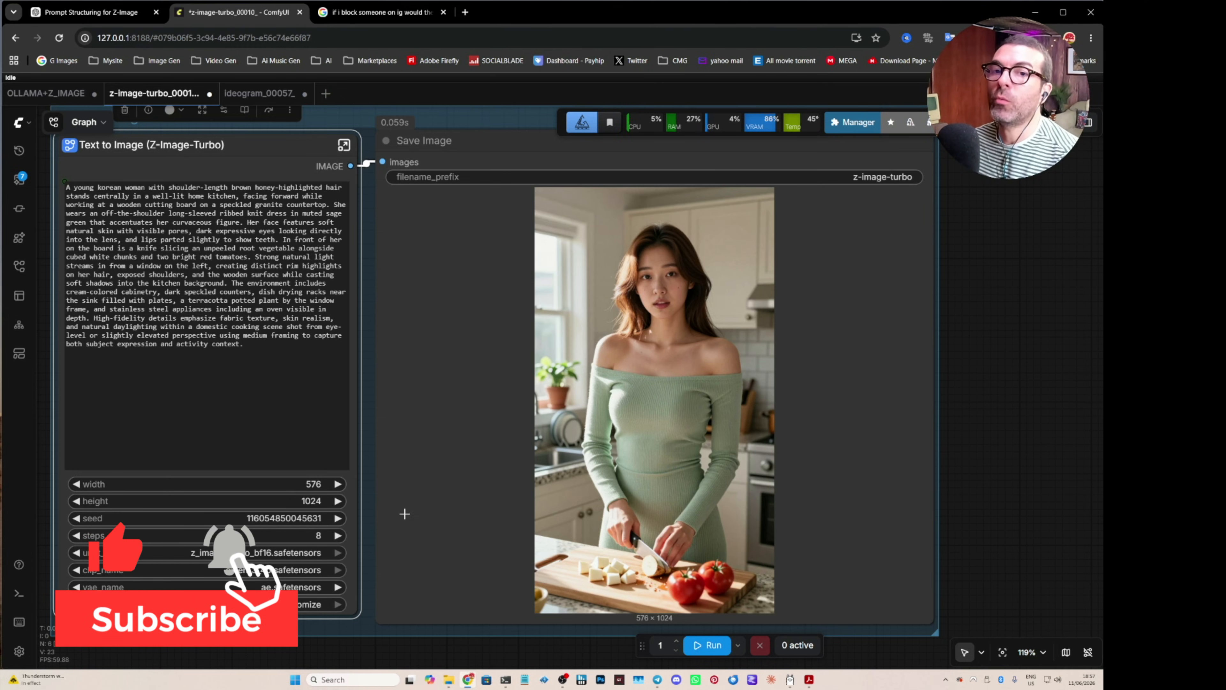
pyautogui.scroll(-1, 385, 512)
pyautogui.scroll(-2, 385, 513)
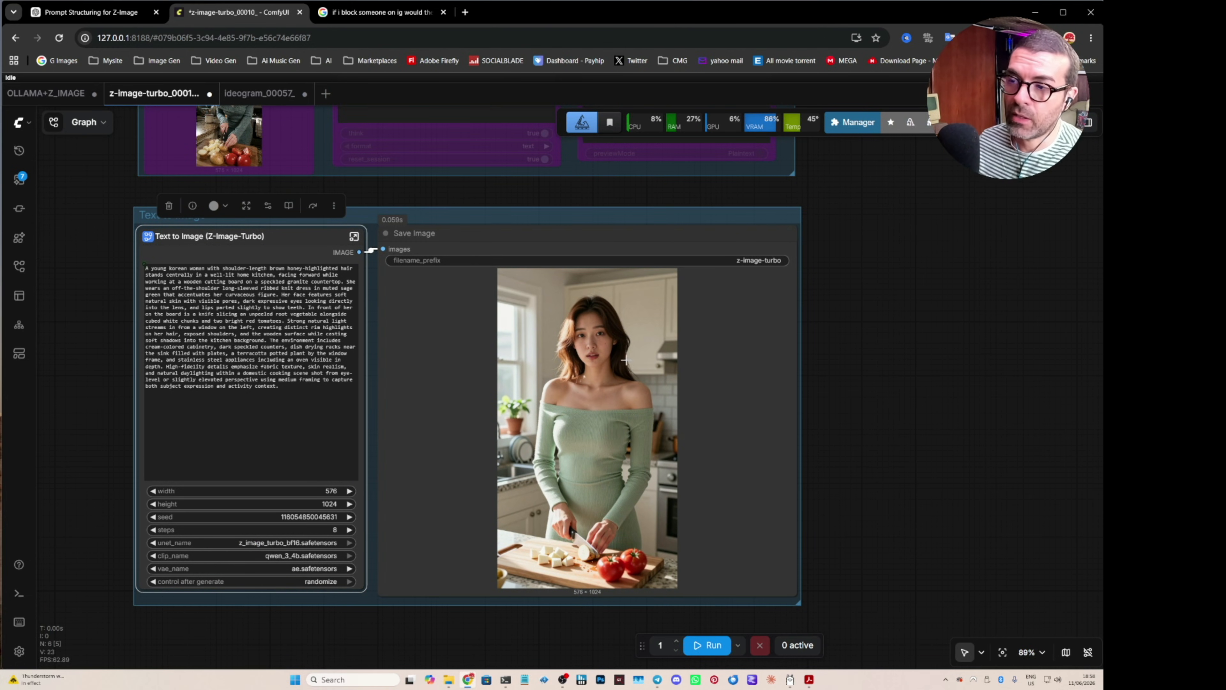
# - Load thumbnail.jpeg from the IMAGES FOR COMFYUI folder into the Load Image node as the new reference
pyautogui.moveTo(607, 413); pyautogui.dragTo(567, 483)
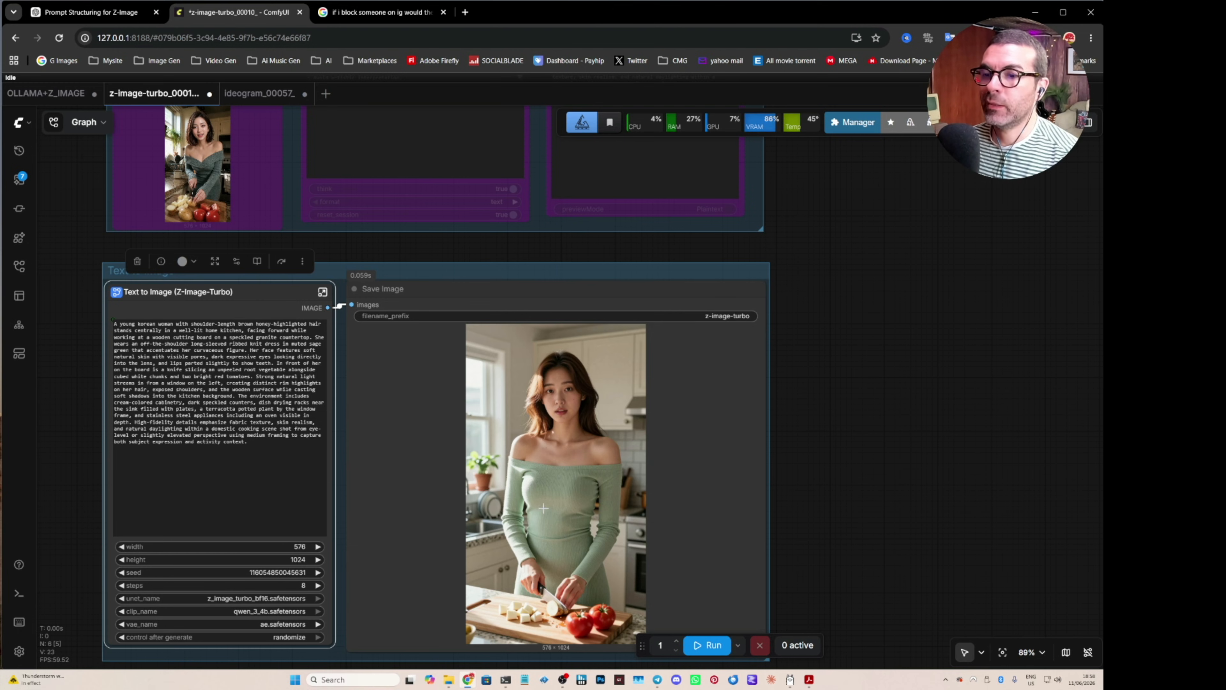
pyautogui.scroll(-2, 846, 432)
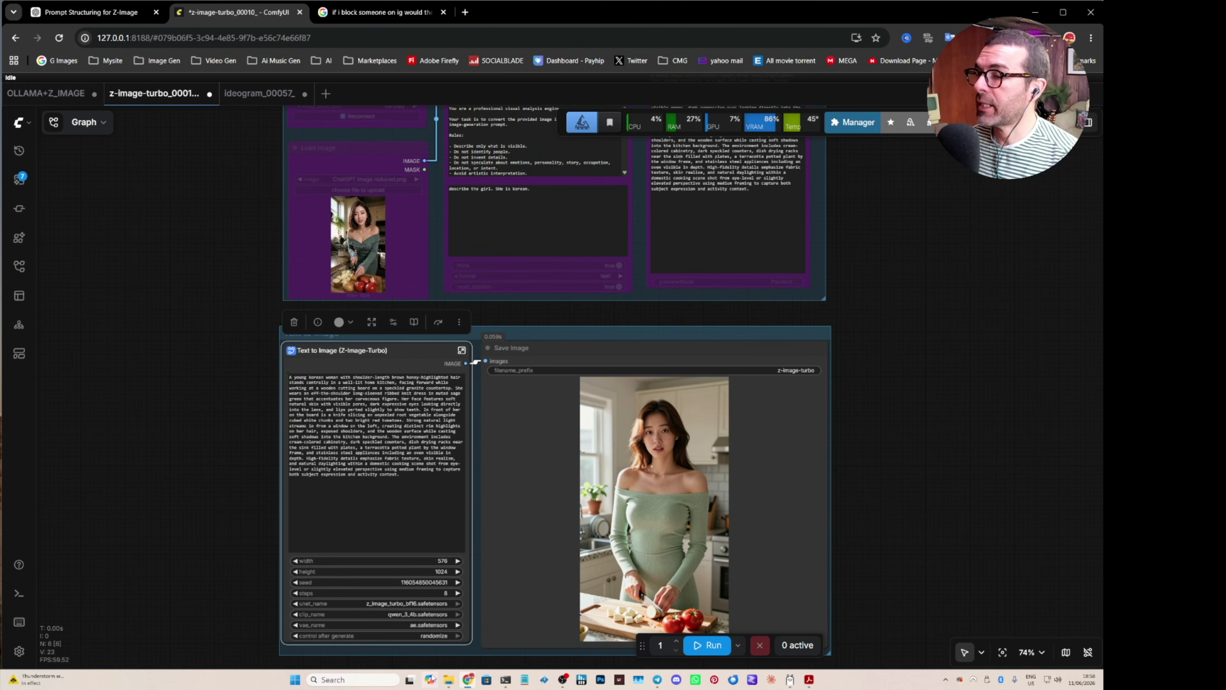
pyautogui.moveTo(471, 677)
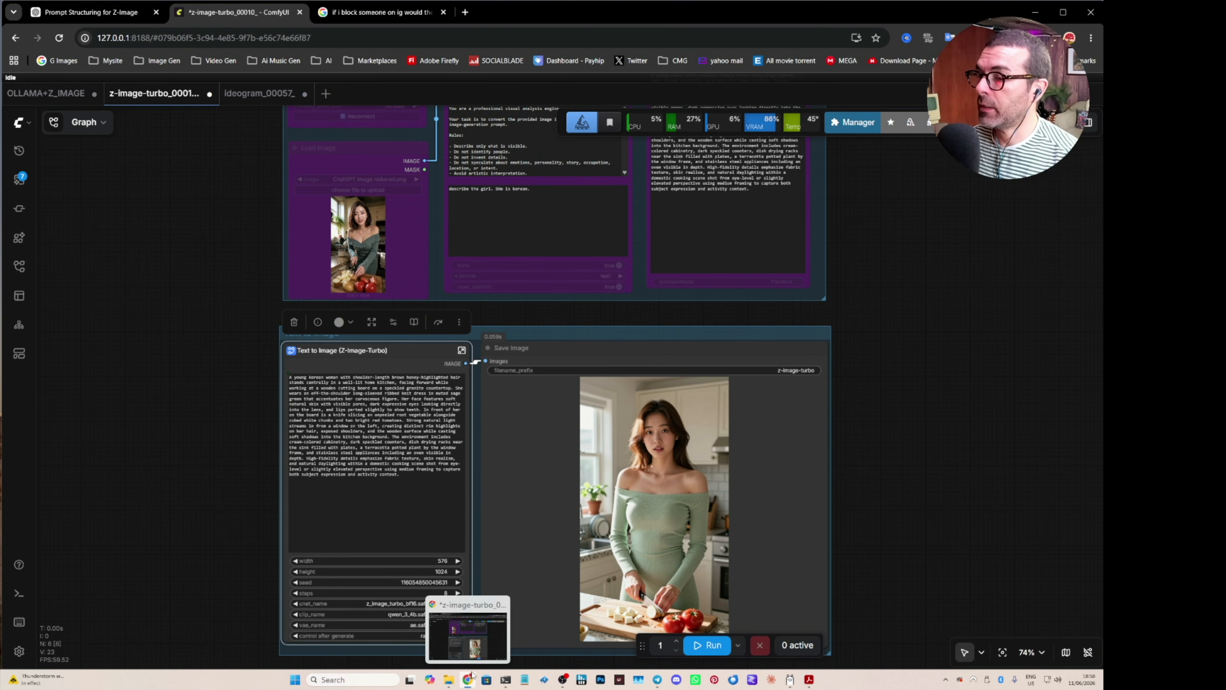
pyautogui.click(449, 680)
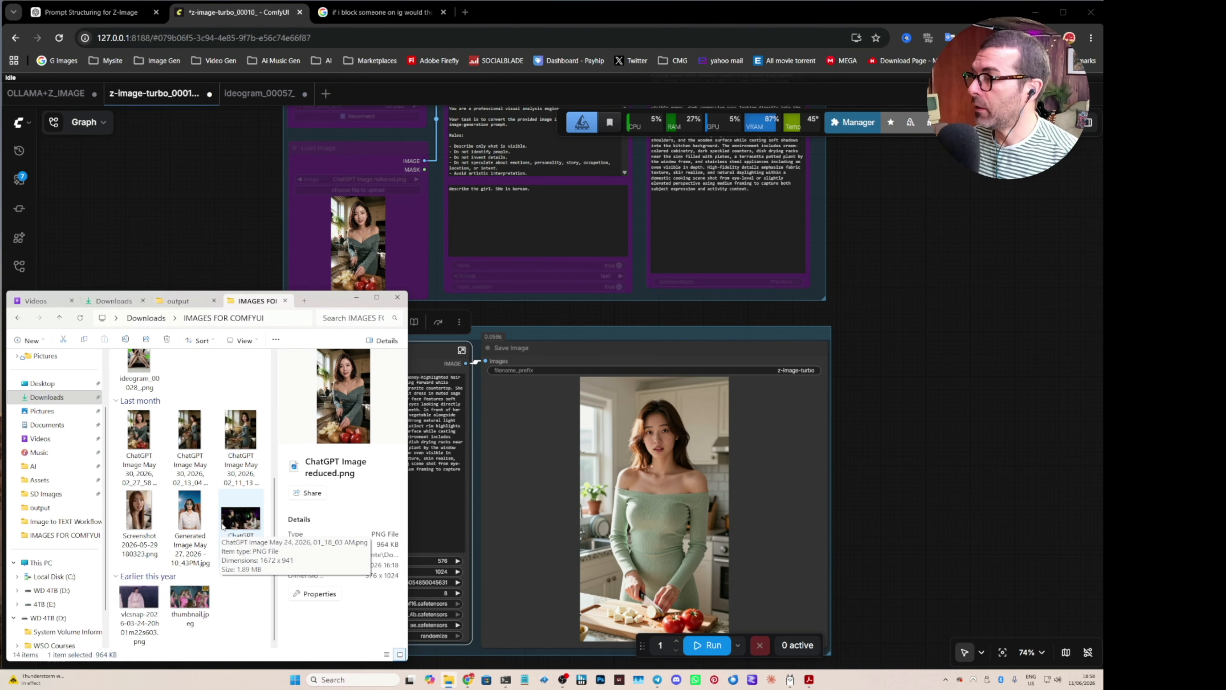
pyautogui.moveTo(190, 601); pyautogui.dragTo(317, 261)
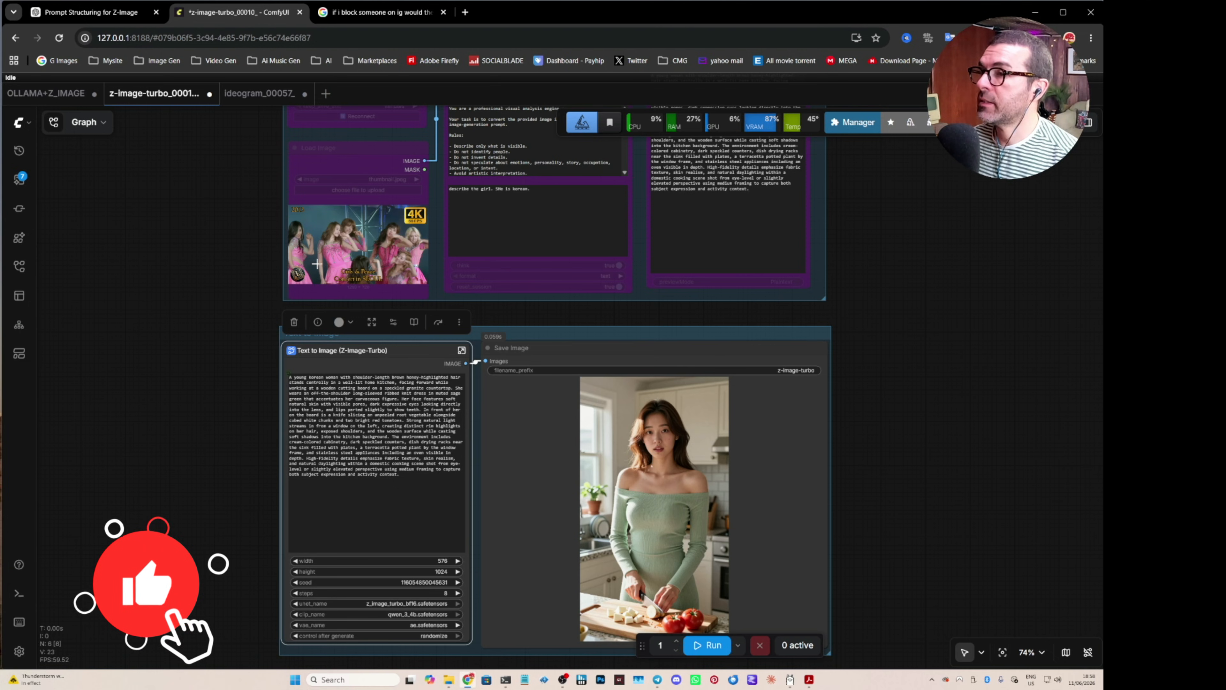
pyautogui.scroll(7, 338, 246)
pyautogui.scroll(-6, 347, 370)
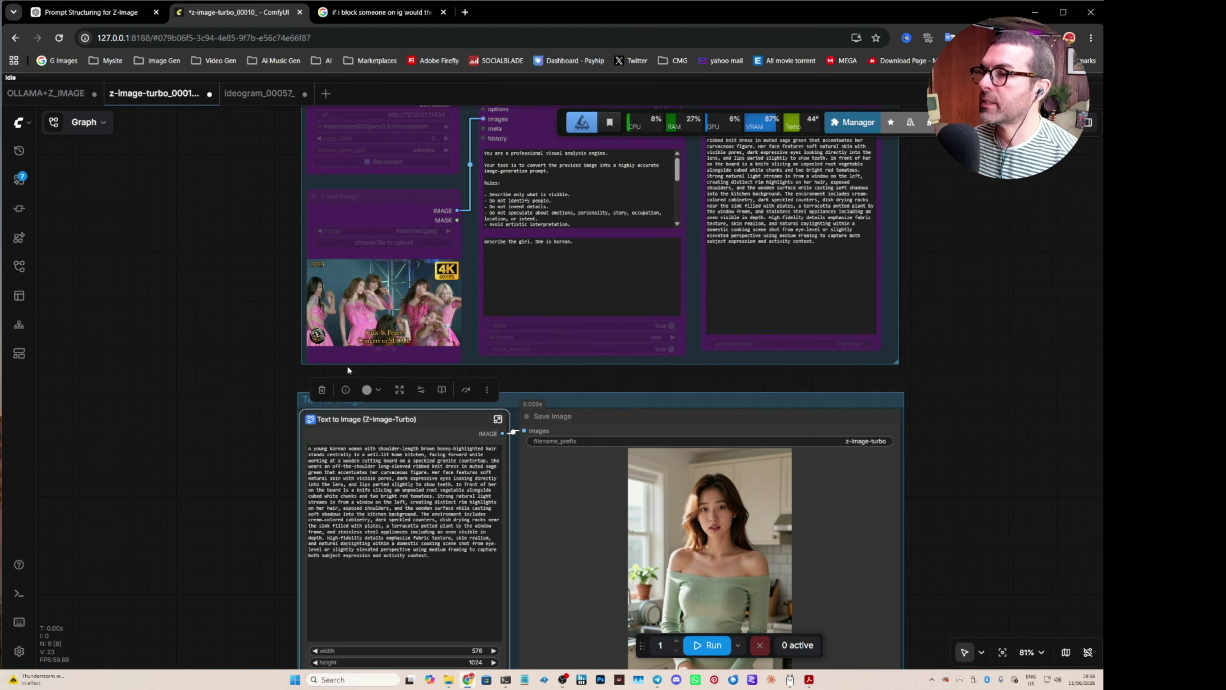
pyautogui.scroll(7, 396, 319)
pyautogui.scroll(-6, 164, 341)
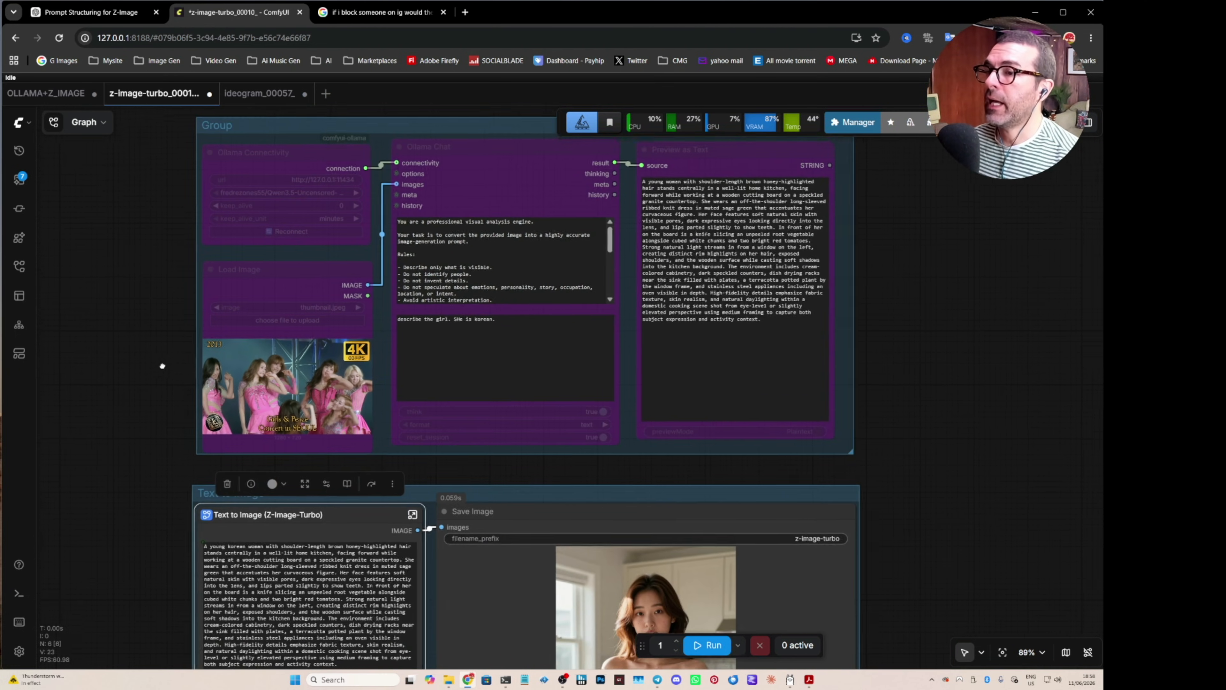
# - Bypass all nodes of the Text to Image group
pyautogui.moveTo(163, 366); pyautogui.dragTo(199, 332)
pyautogui.click(538, 459)
pyautogui.click(596, 407)
pyautogui.click(649, 581)
# - Reactivate the bypassed nodes of the Ollama group by setting them to Always
pyautogui.moveTo(905, 233); pyautogui.dragTo(939, 391)
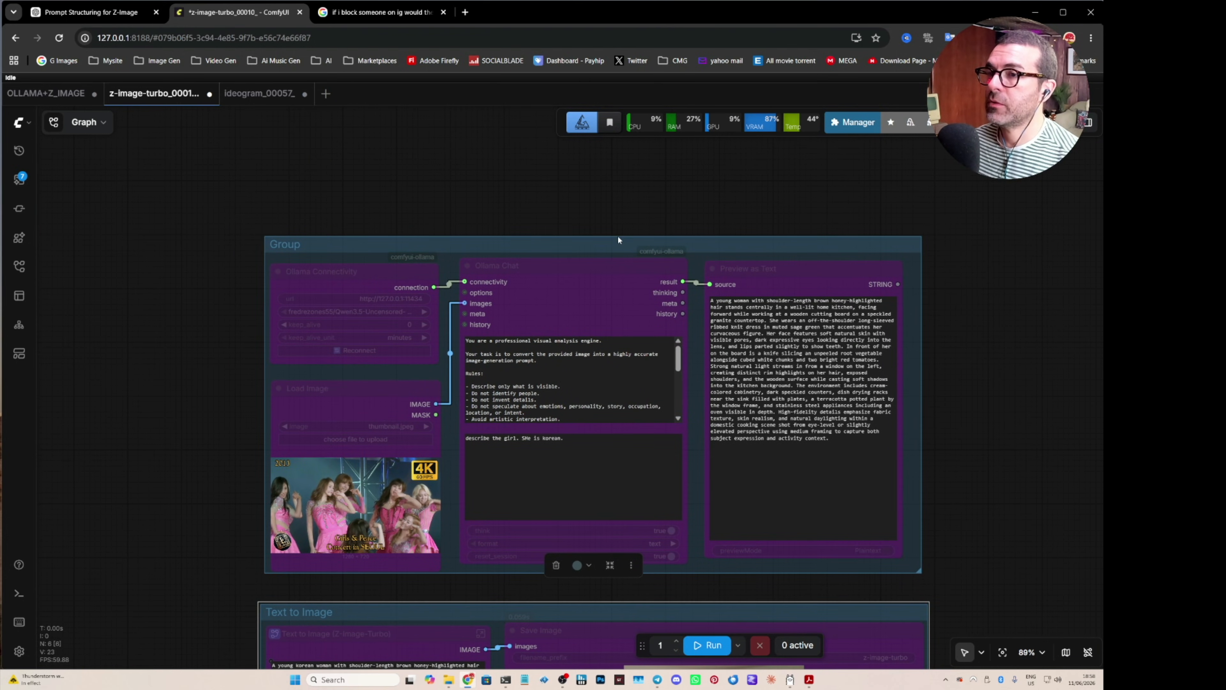
pyautogui.click(590, 247)
pyautogui.click(630, 197)
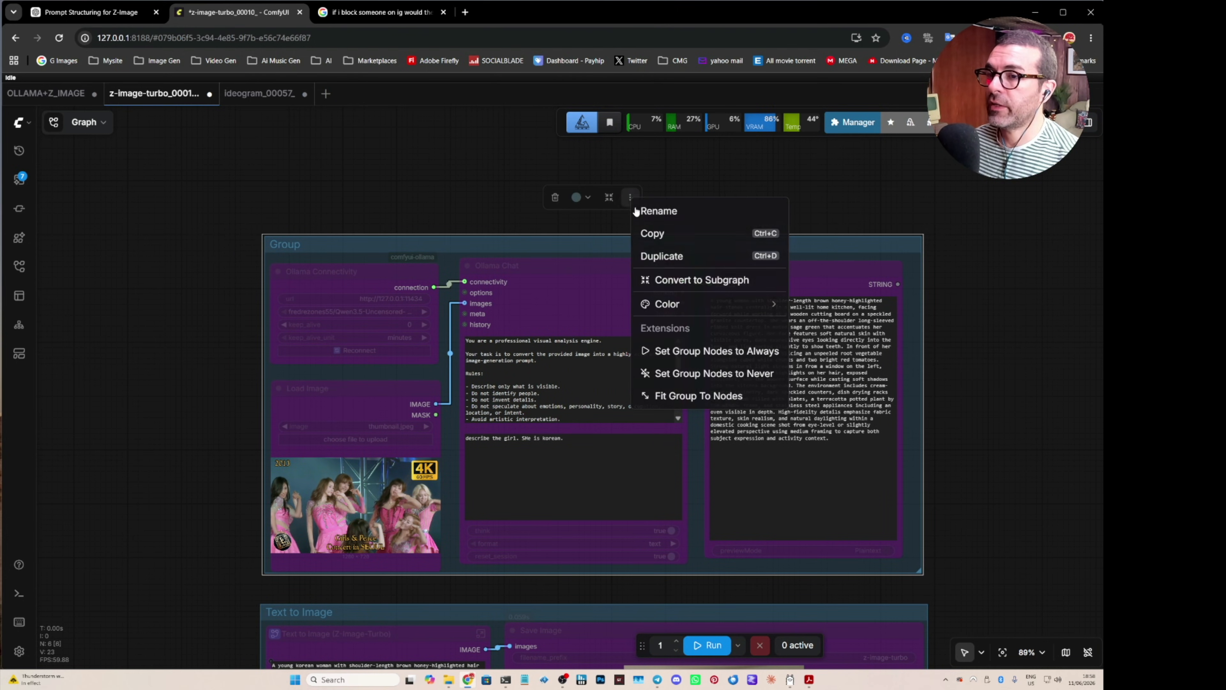
pyautogui.click(665, 374)
# - Change the Ollama Chat user prompt to "describe the image." and run the workflow
pyautogui.moveTo(203, 397); pyautogui.dragTo(183, 328)
pyautogui.moveTo(496, 369); pyautogui.dragTo(562, 372)
pyautogui.press('BackSpace')
pyautogui.write('image')
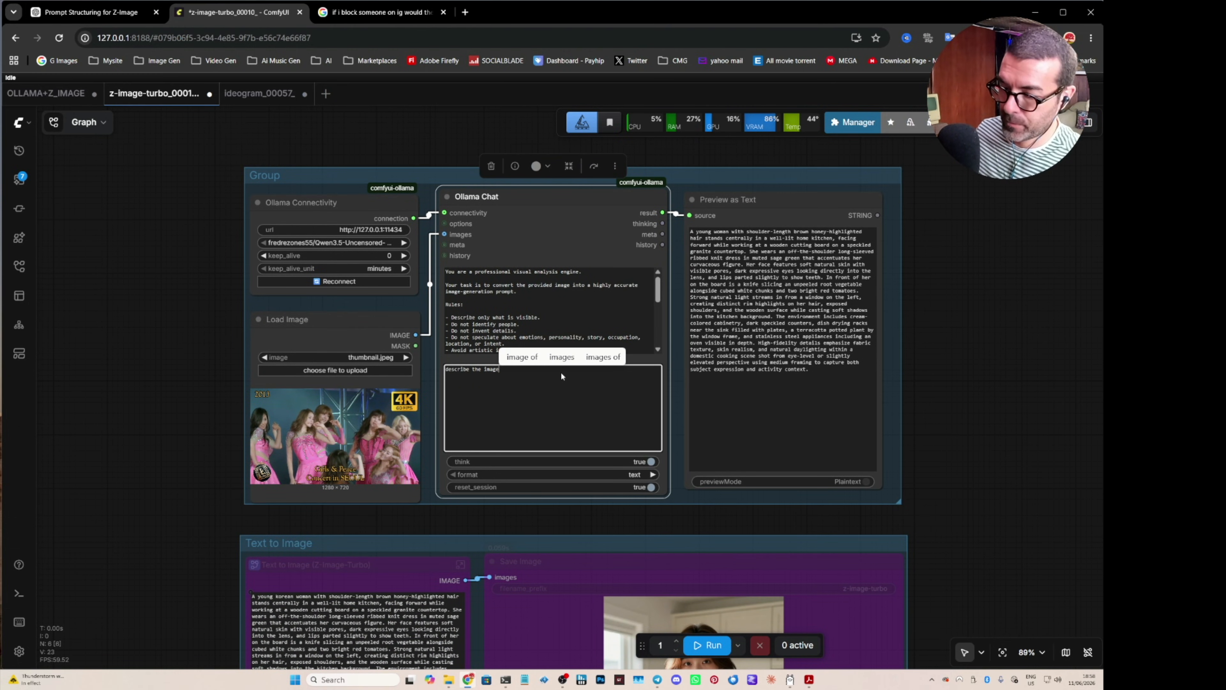
pyautogui.write('.')
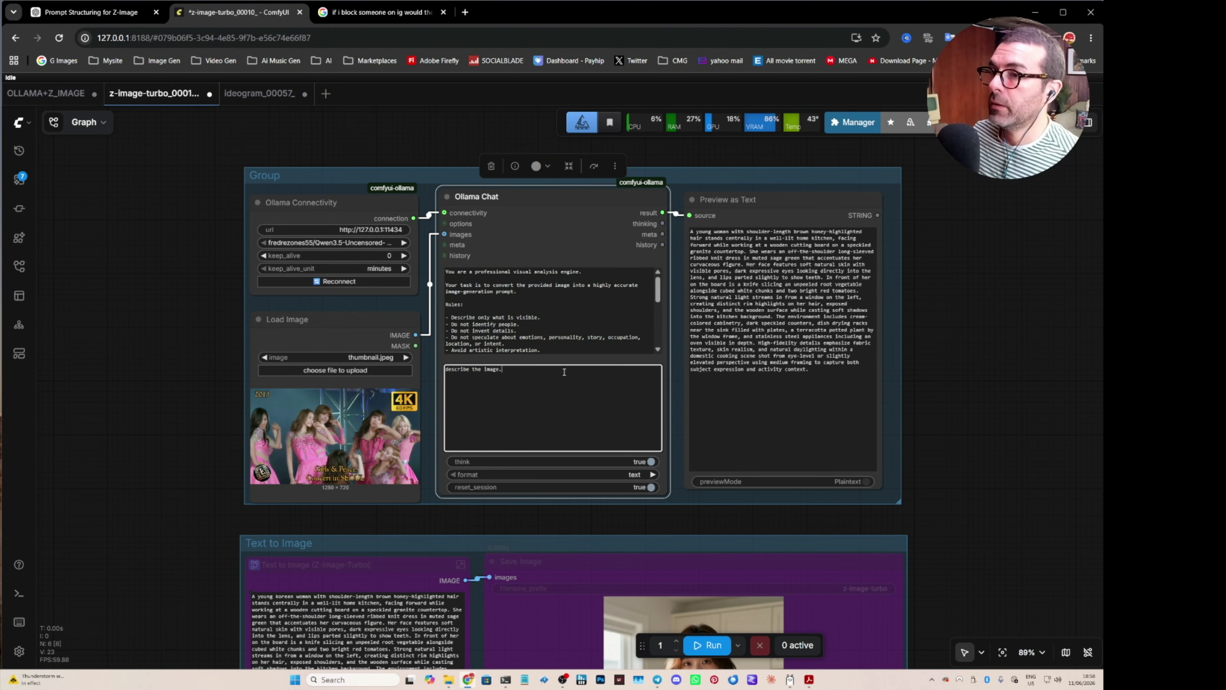
pyautogui.click(708, 646)
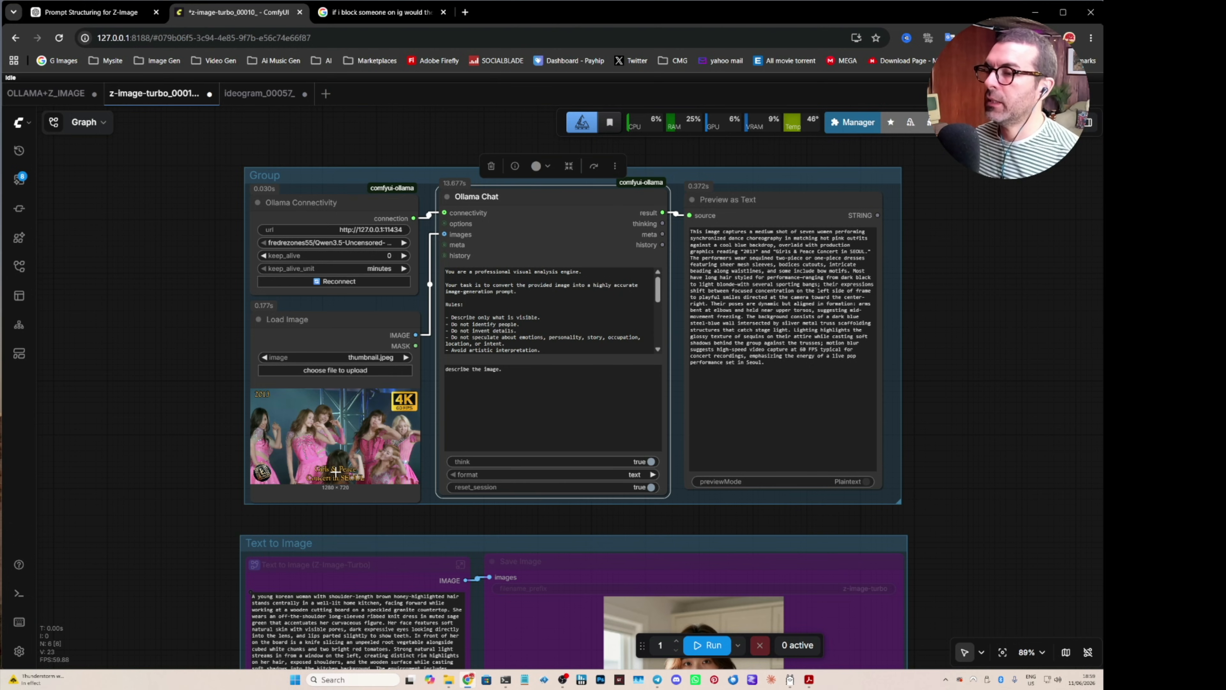
# - Copy the entire generated description from the Preview as Text node
pyautogui.moveTo(712, 400); pyautogui.dragTo(710, 425)
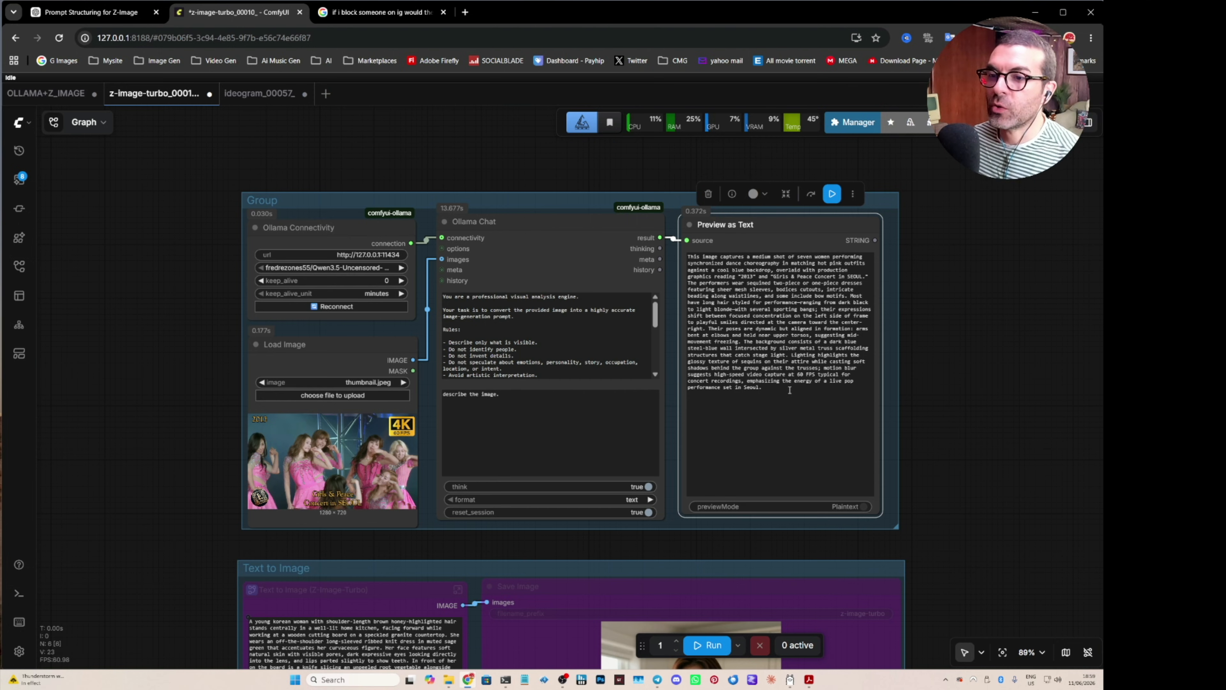
pyautogui.hotkey('ctrl', 'a')
pyautogui.rightClick(745, 333)
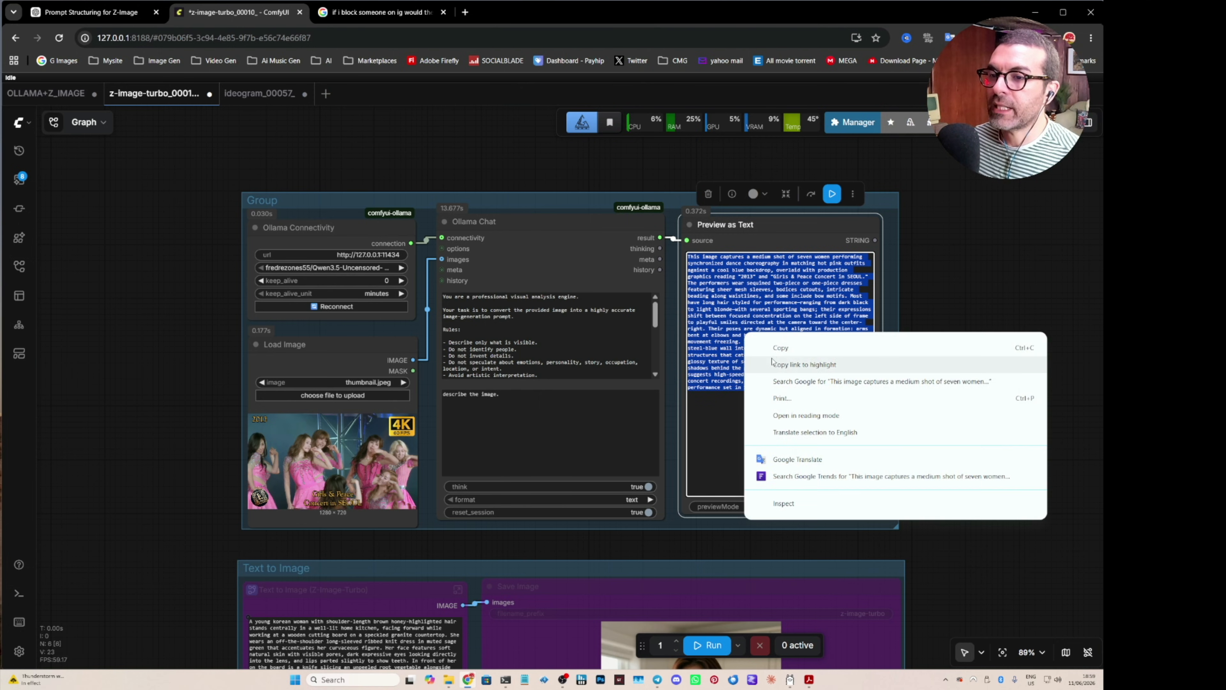
pyautogui.click(779, 351)
# - Bypass all nodes of the Ollama group
pyautogui.moveTo(895, 333); pyautogui.dragTo(905, 266)
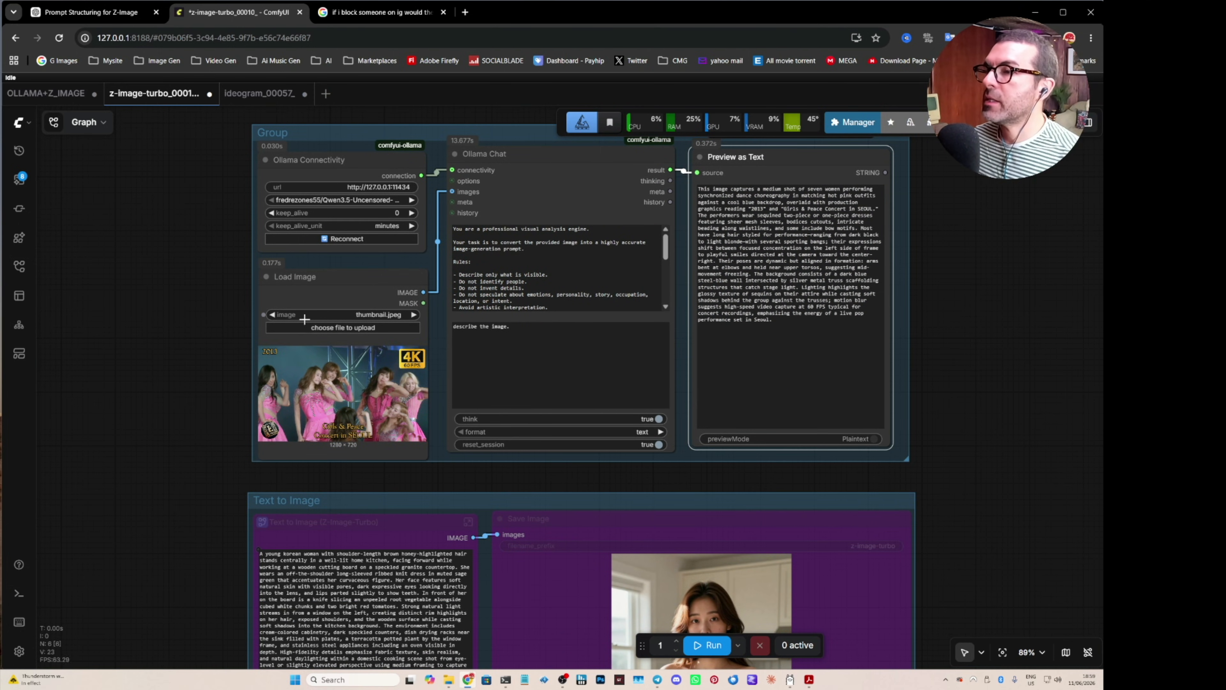
pyautogui.moveTo(224, 357); pyautogui.dragTo(206, 461)
pyautogui.click(534, 253)
pyautogui.click(598, 190)
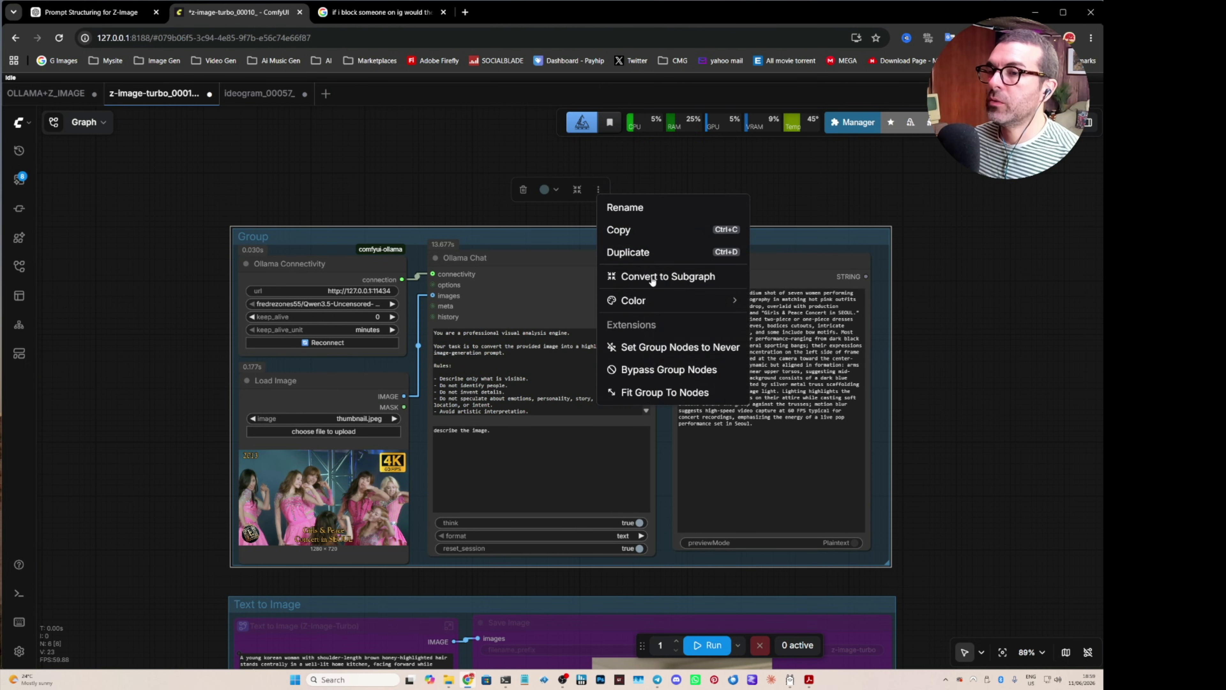
pyautogui.click(653, 371)
# - Reactivate the bypassed nodes of the Text to Image group
pyautogui.scroll(-3, 566, 454)
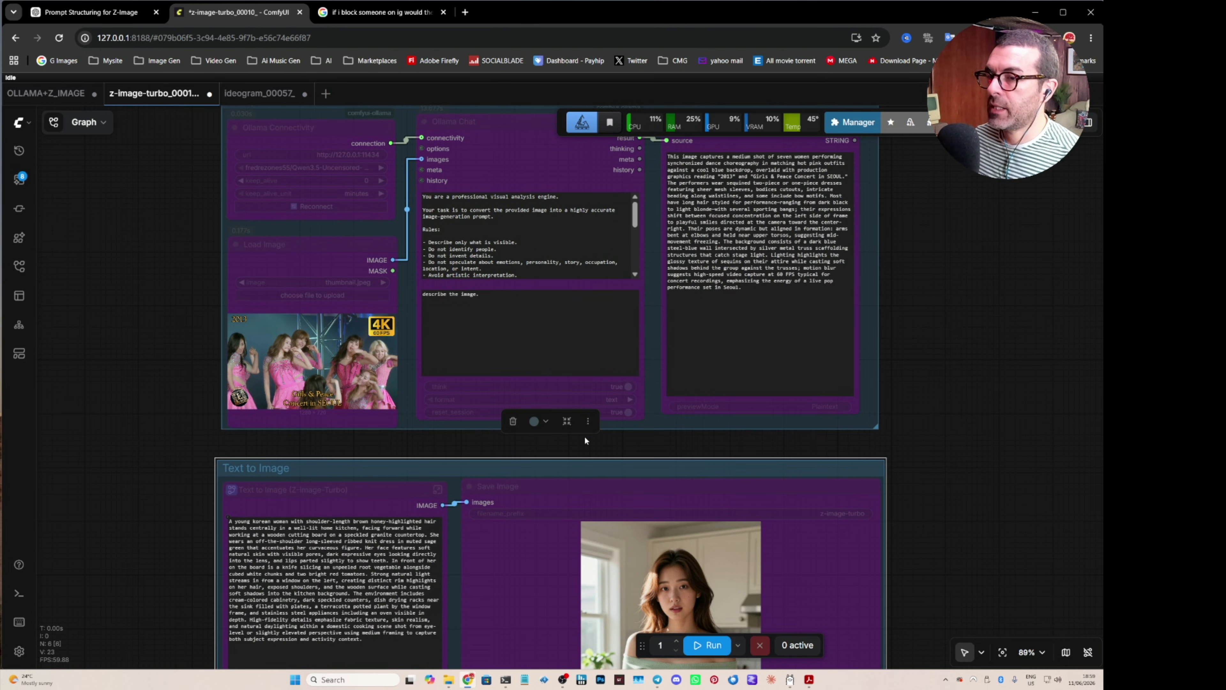
pyautogui.click(589, 427)
pyautogui.click(641, 584)
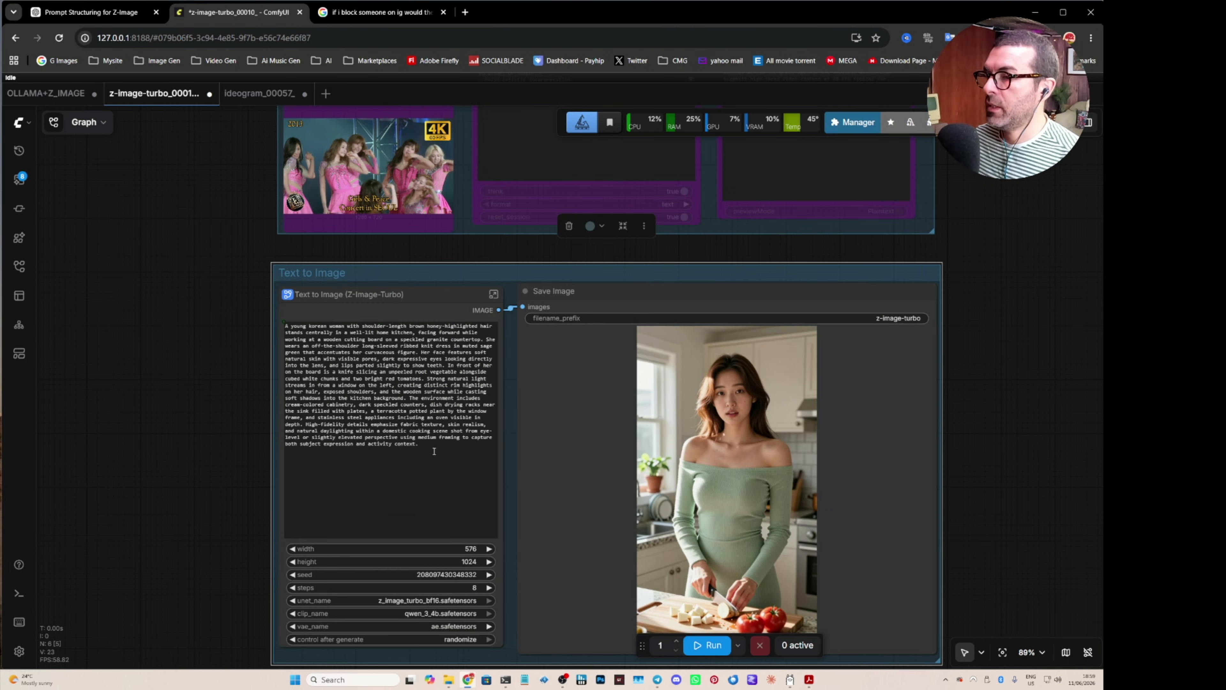
# - Replace the old prompt in the Text to Image node with the copied image description
pyautogui.moveTo(433, 450); pyautogui.dragTo(285, 325)
pyautogui.rightClick(316, 349)
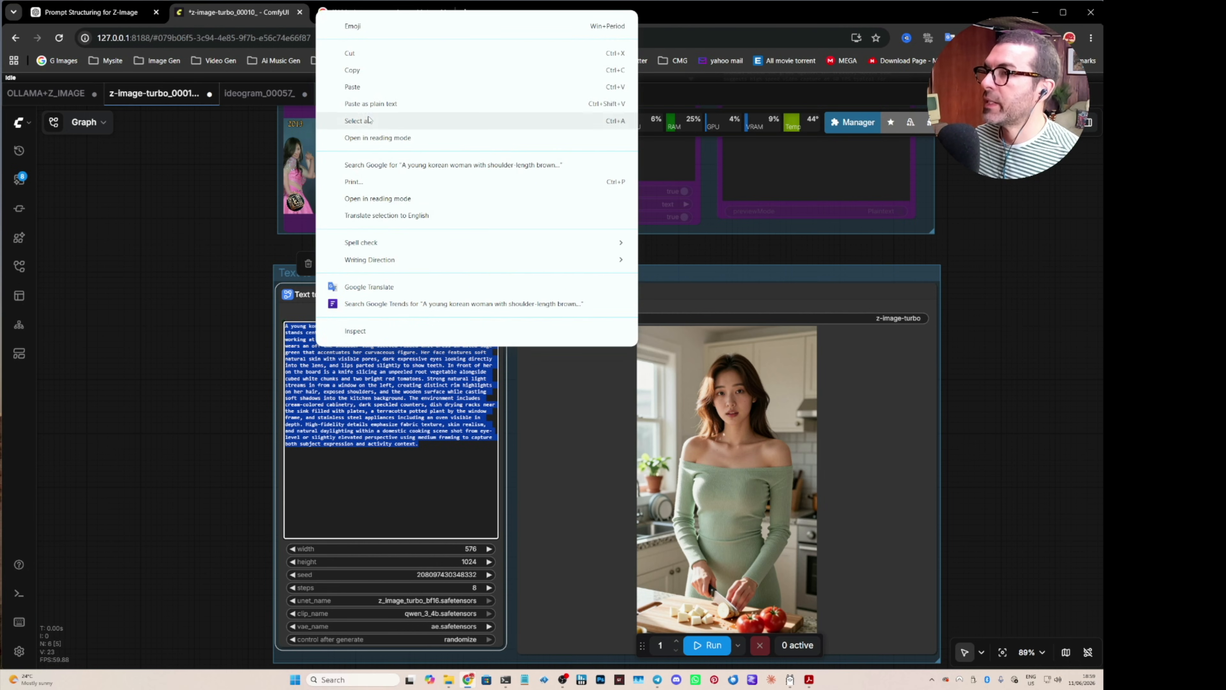
pyautogui.click(348, 104)
# - Set the Text to Image node's width to 1280 and height to 720, and run the workflow
pyautogui.moveTo(224, 253); pyautogui.dragTo(221, 380)
pyautogui.scroll(8, 372, 318)
pyautogui.scroll(-6, 374, 319)
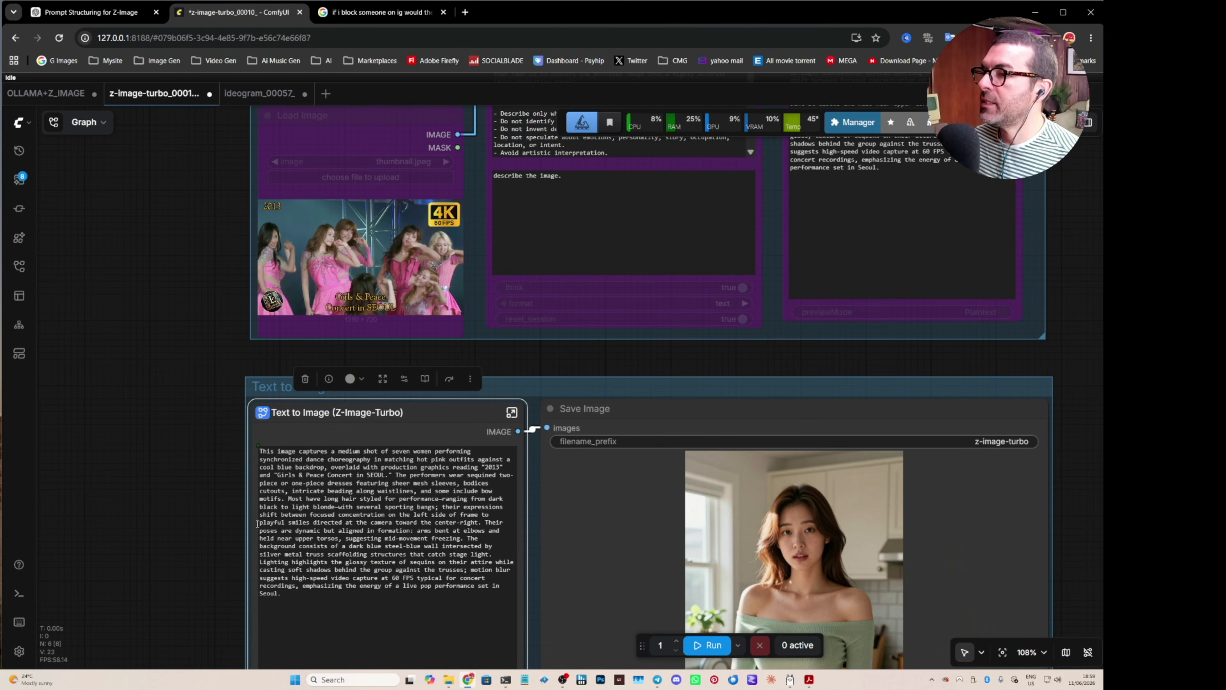
pyautogui.moveTo(203, 551); pyautogui.dragTo(212, 474)
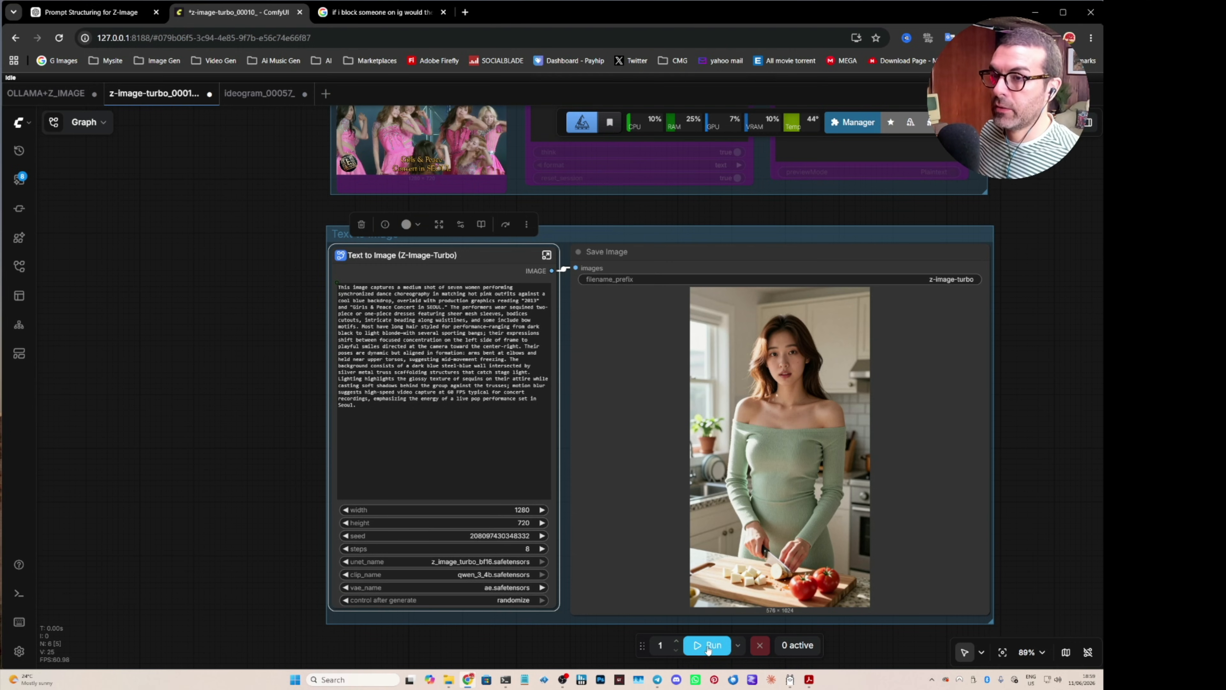
pyautogui.click(707, 649)
# - Place the Load Image node beside the Save Image node and enlarge it to compare the reference with the generated image
pyautogui.moveTo(428, 295); pyautogui.dragTo(954, 377)
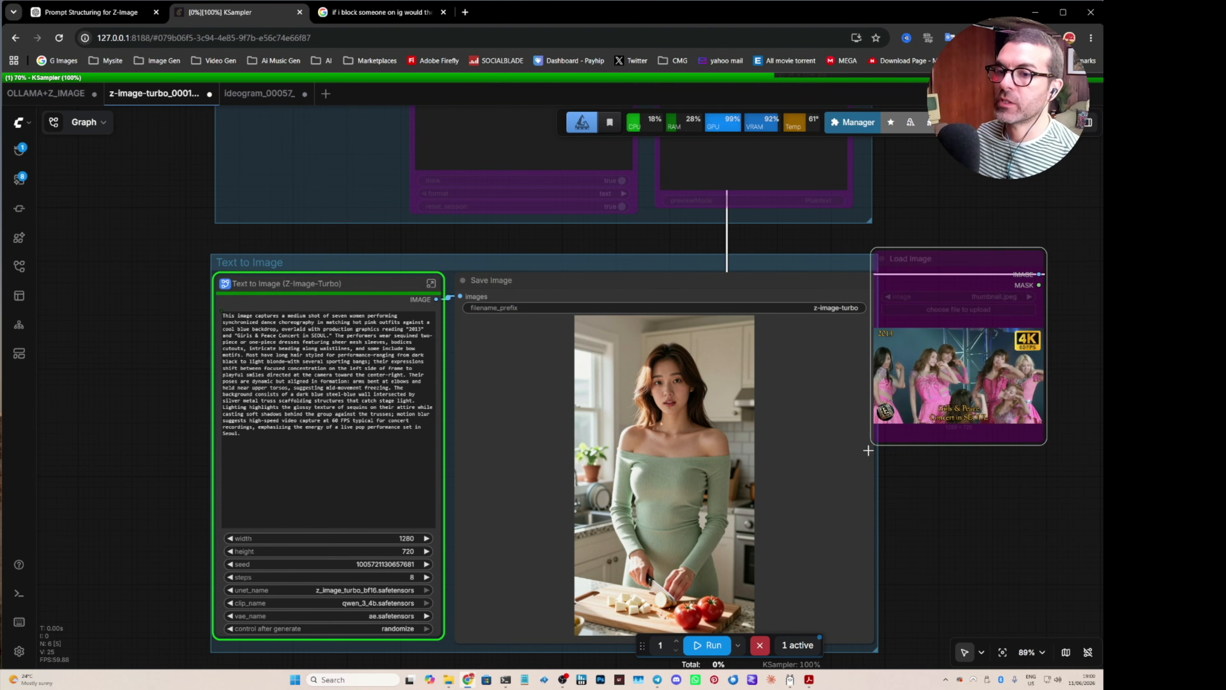
pyautogui.moveTo(868, 450); pyautogui.dragTo(701, 310)
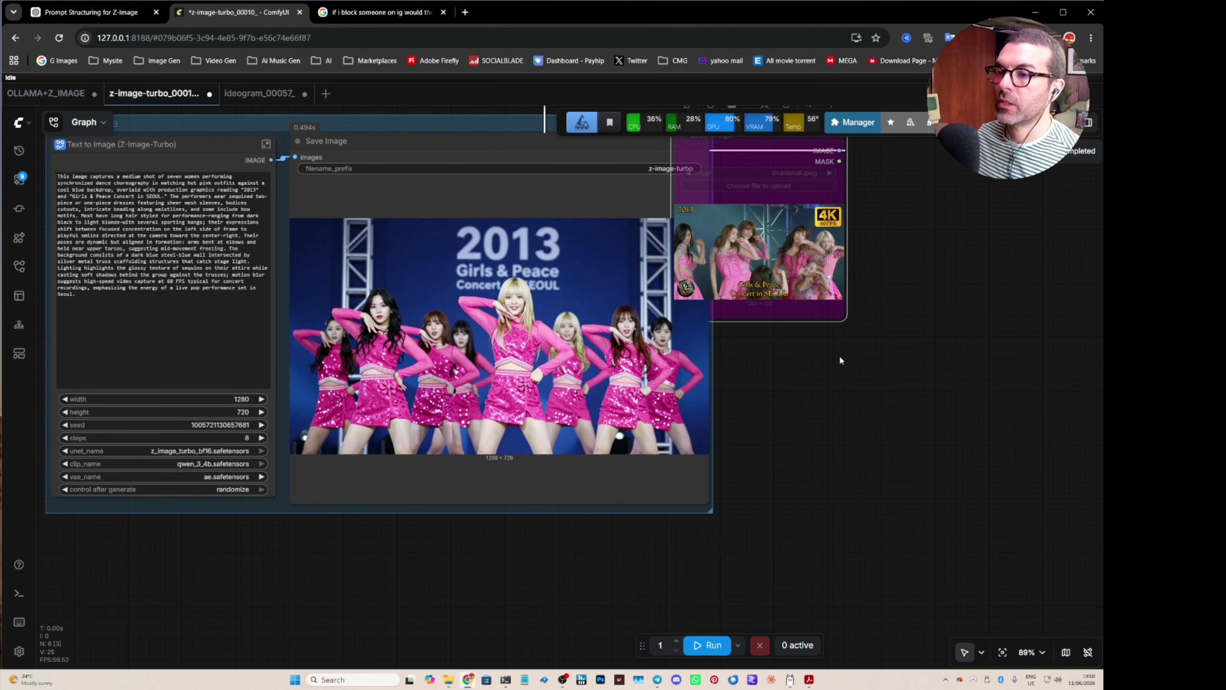
pyautogui.moveTo(790, 310); pyautogui.dragTo(1044, 526)
pyautogui.moveTo(544, 541); pyautogui.dragTo(582, 562)
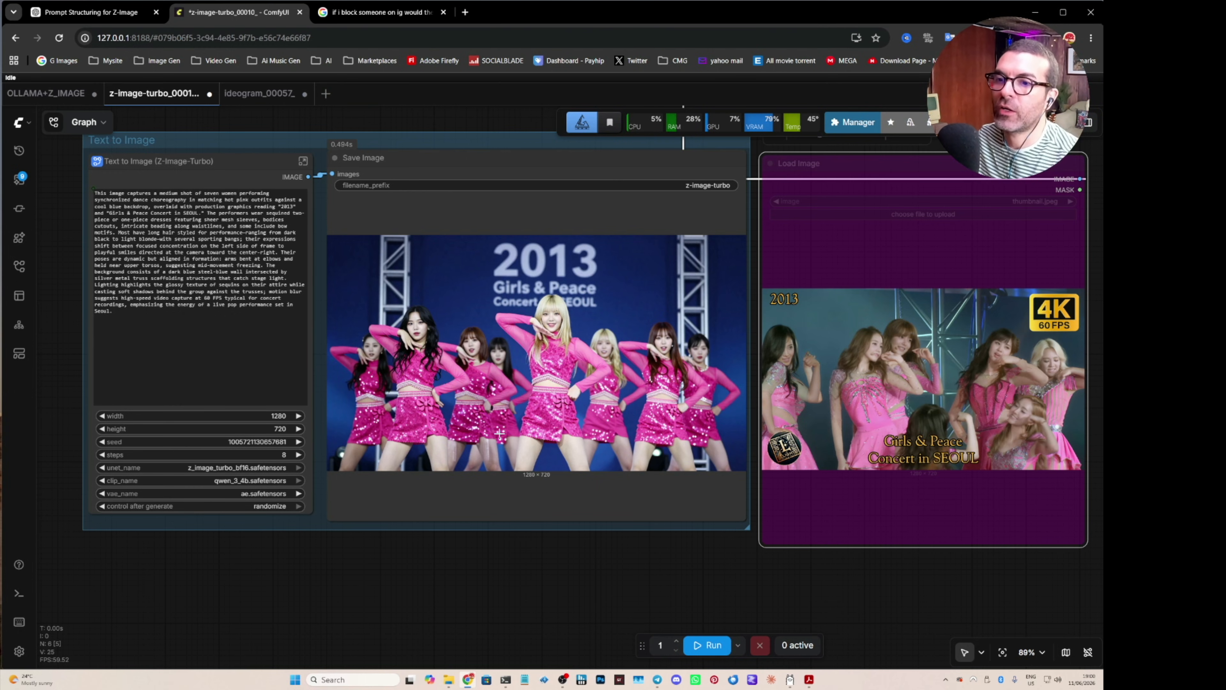
# - Inspect the generated concert image up close against the reference and generate another version
pyautogui.scroll(2, 482, 413)
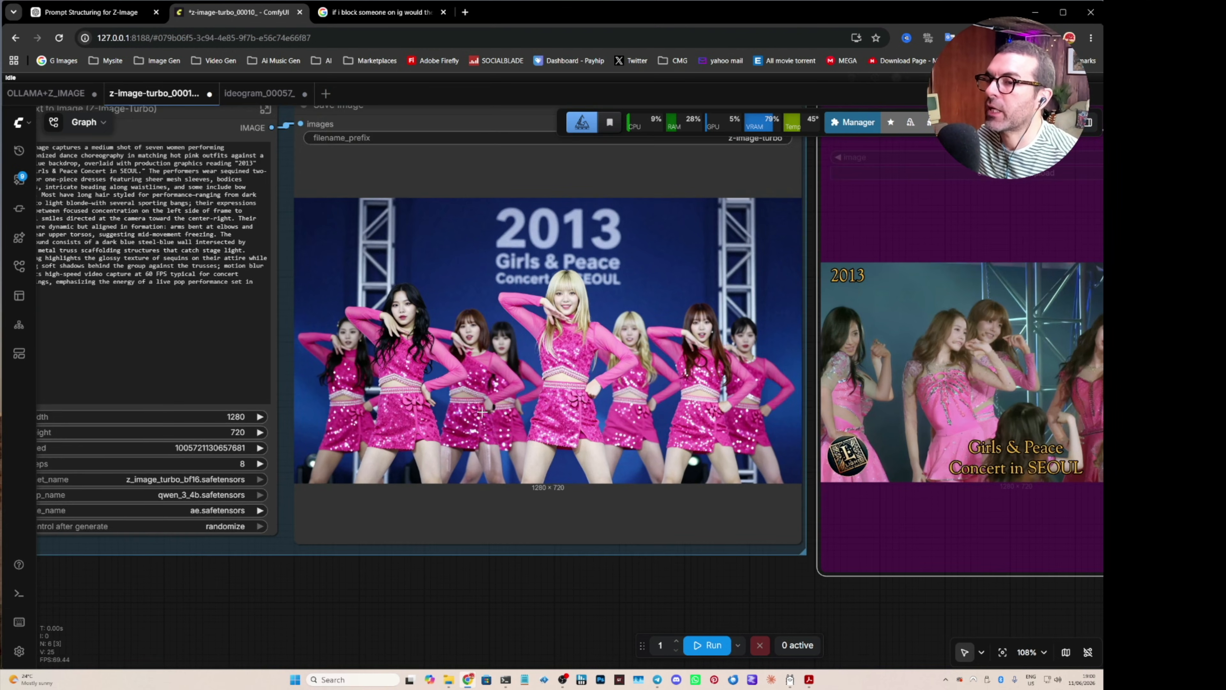
pyautogui.scroll(2, 482, 412)
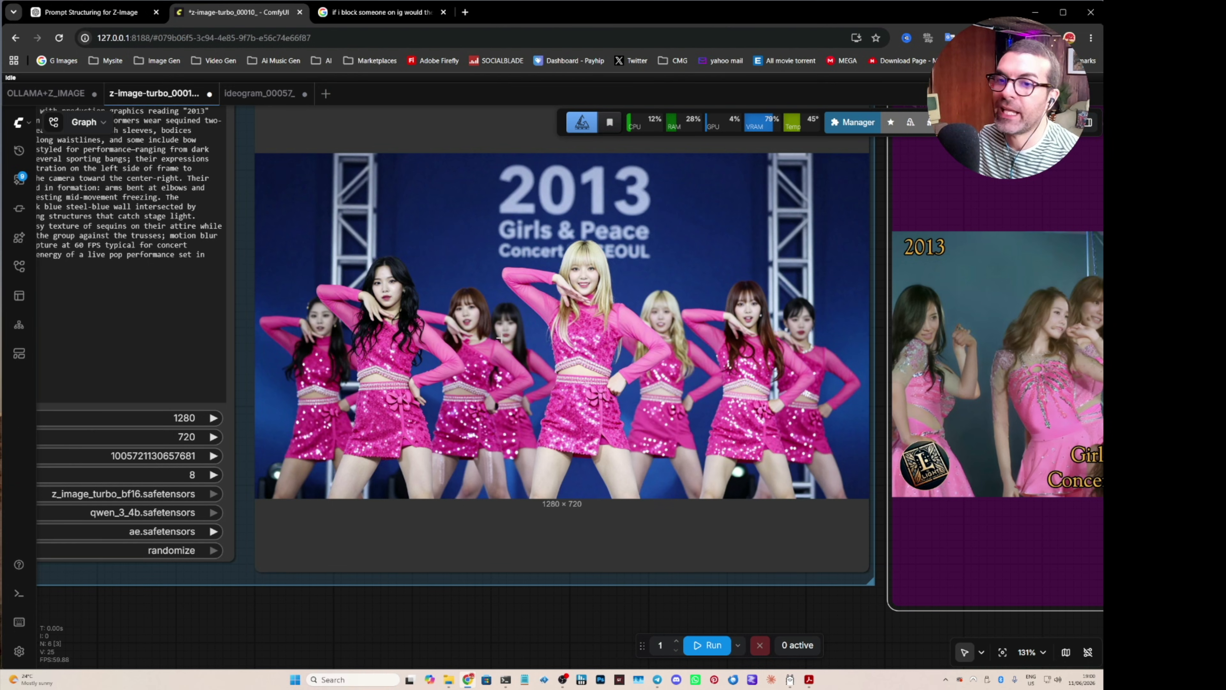
pyautogui.scroll(-4, 526, 449)
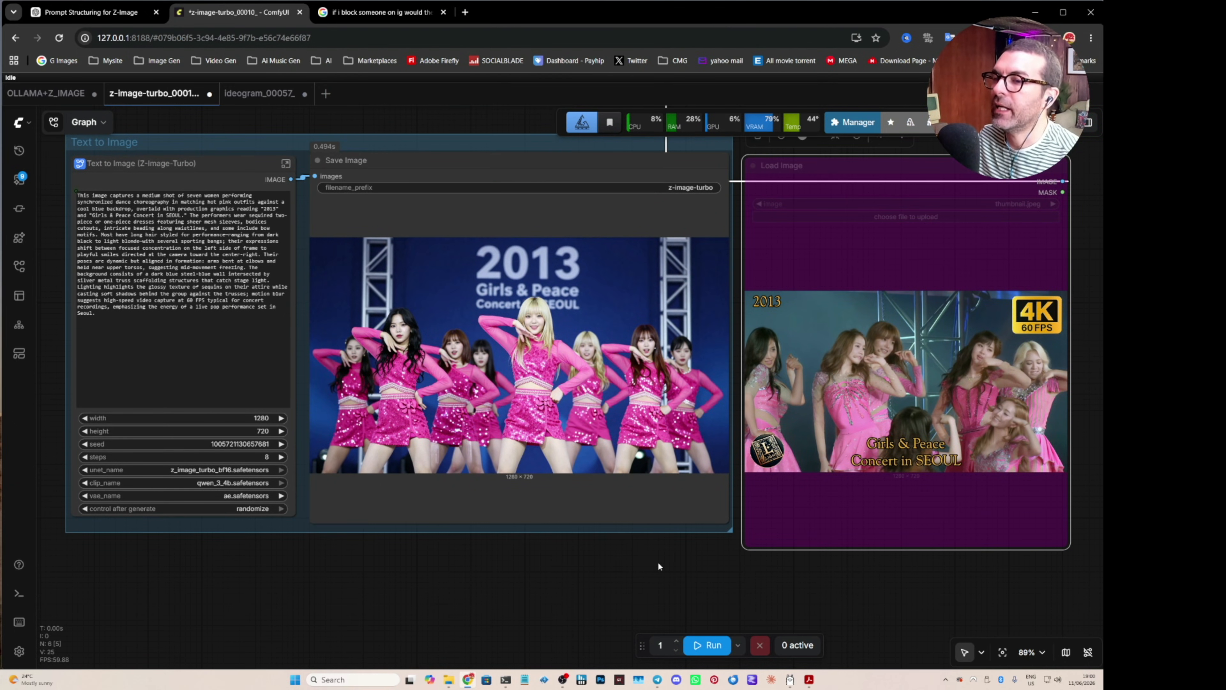
pyautogui.click(708, 645)
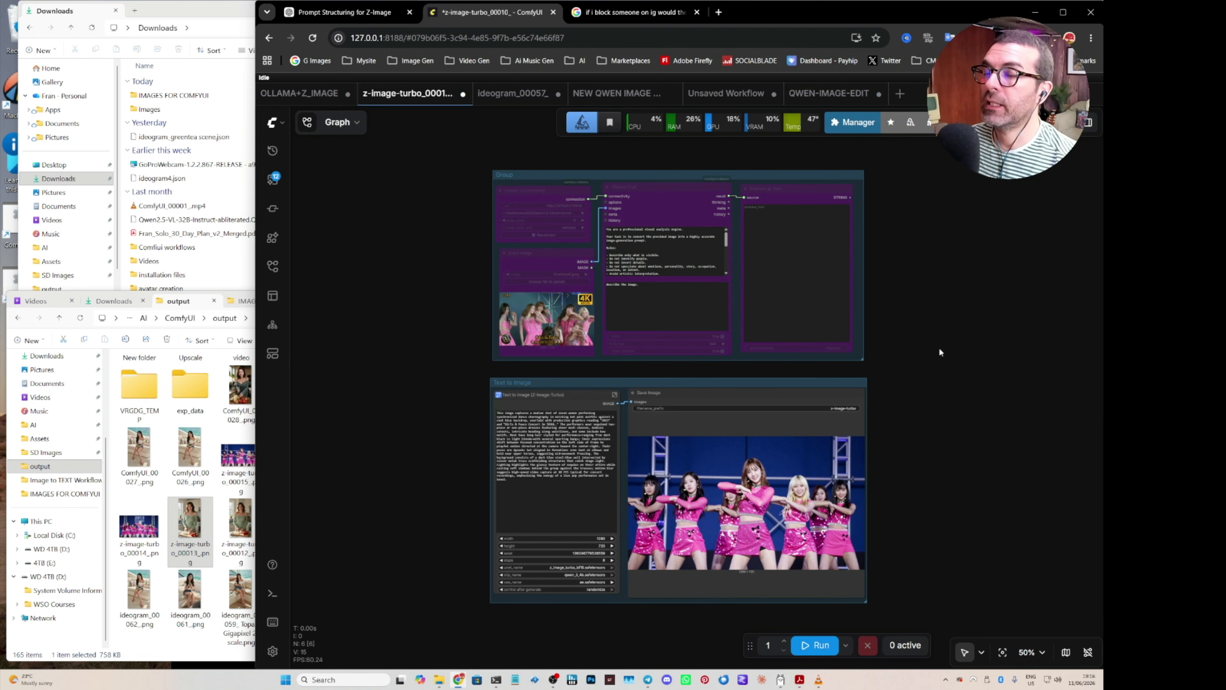
# - Copy the UPSCALER group from the Unsaved Workflow and return to the z-image-turbo workflow
pyautogui.click(725, 94)
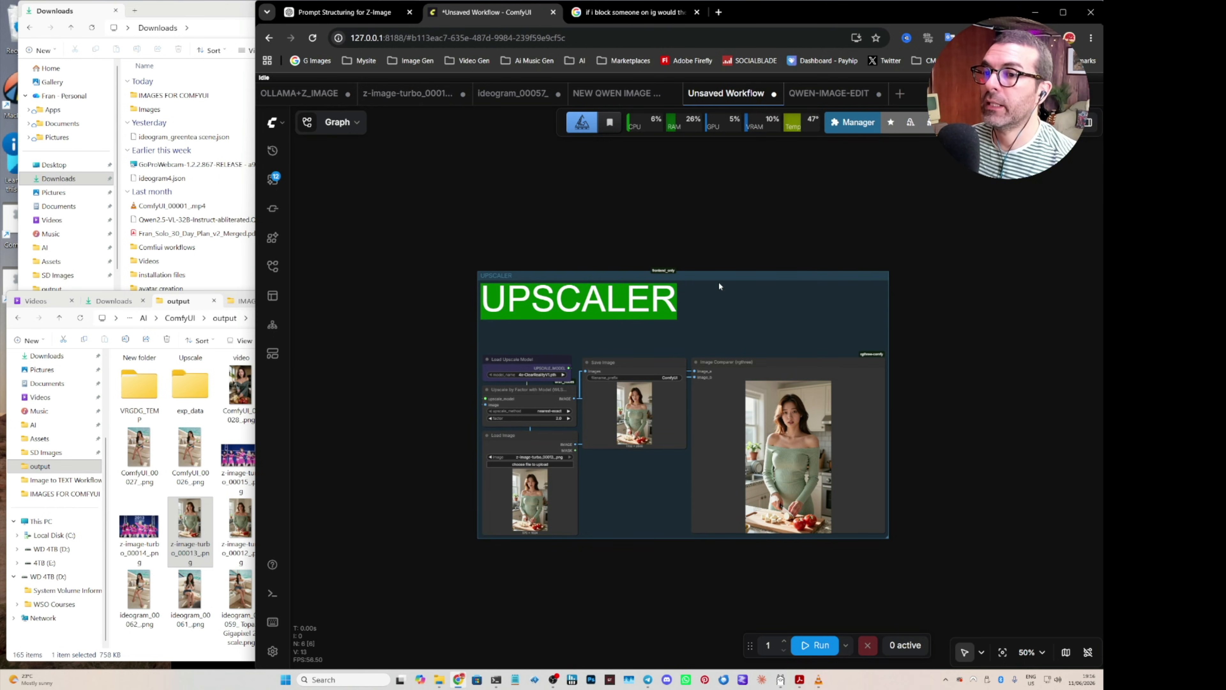
pyautogui.moveTo(454, 254); pyautogui.dragTo(942, 537)
pyautogui.click(740, 276)
pyautogui.click(786, 243)
pyautogui.click(852, 280)
pyautogui.click(574, 205)
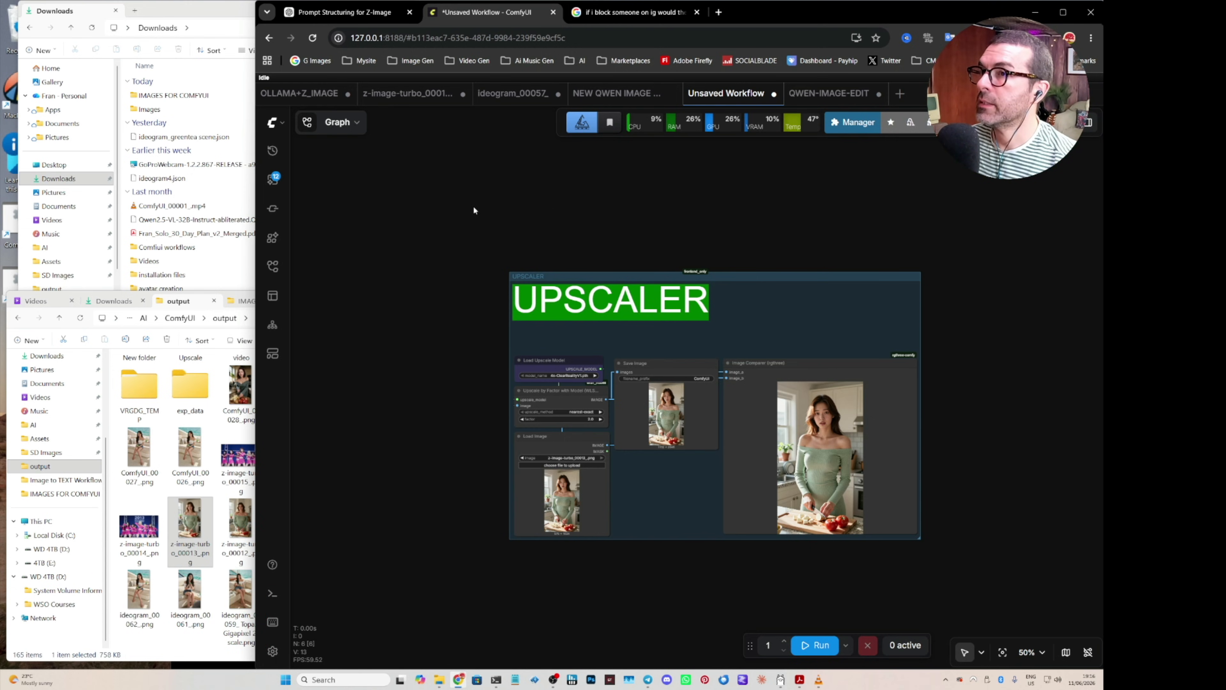
pyautogui.moveTo(513, 99)
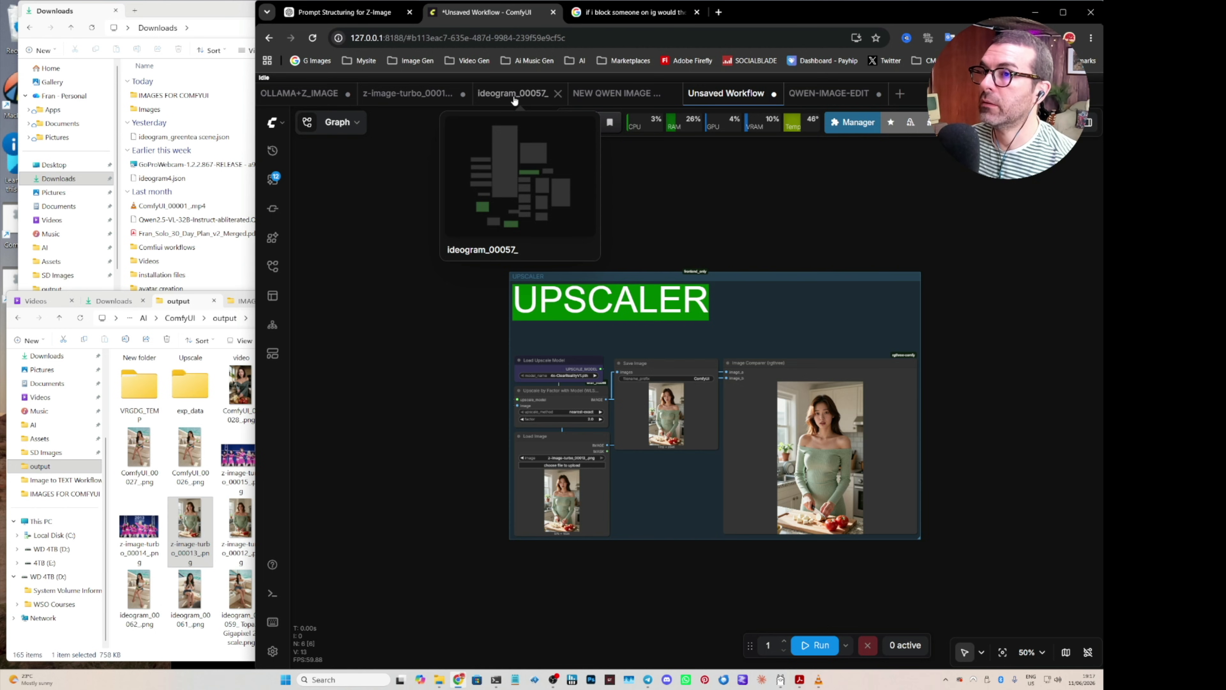
pyautogui.click(411, 95)
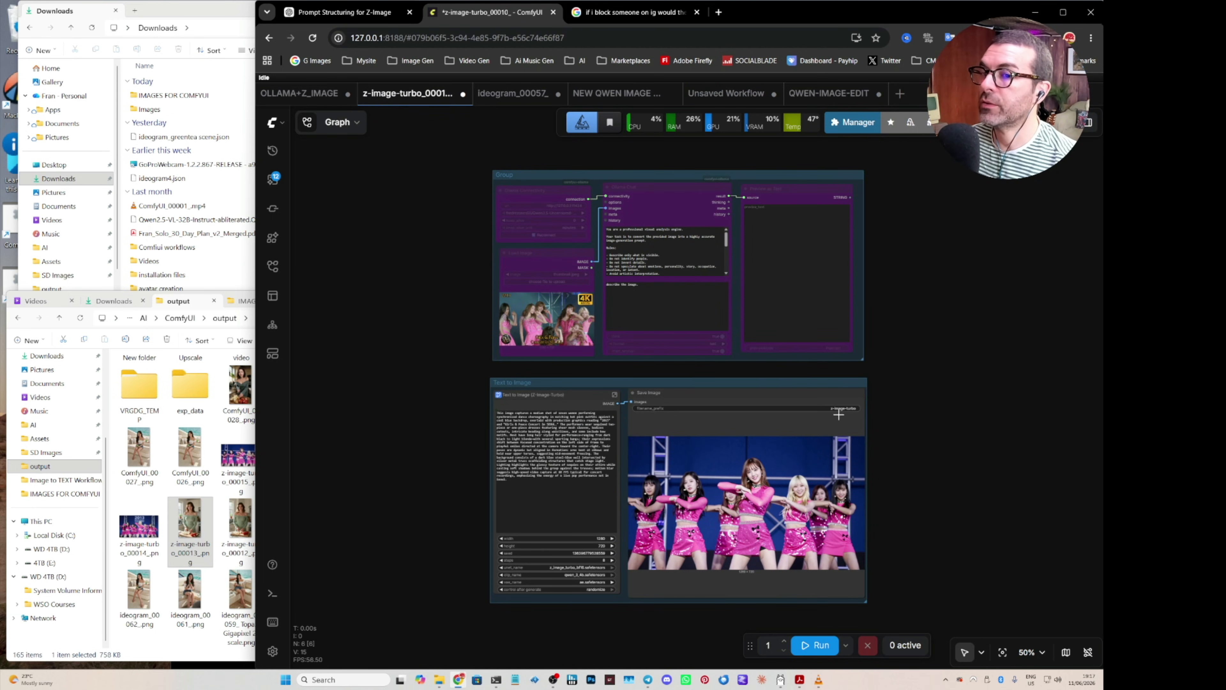
# - Paste the UPSCALER group beside the Text to Image group and load z-image-turbo_00015_.png into its Load Image node
pyautogui.moveTo(952, 387); pyautogui.dragTo(832, 361)
pyautogui.rightClick(864, 352)
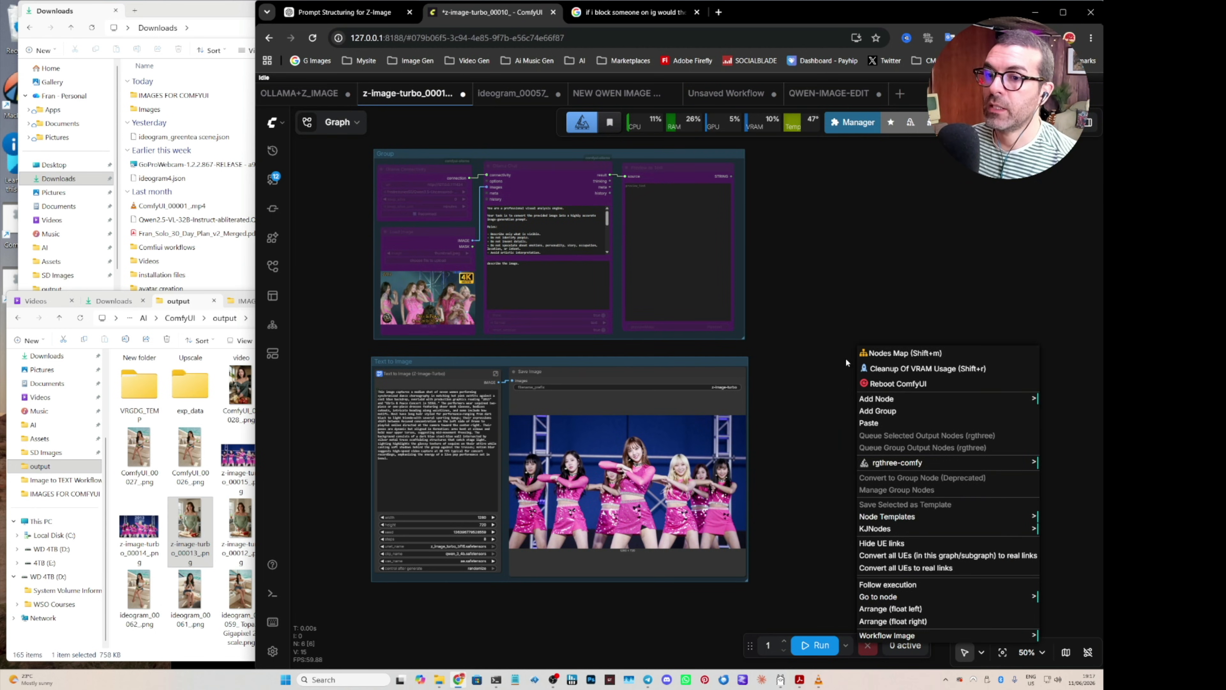
pyautogui.click(889, 423)
pyautogui.moveTo(892, 392); pyautogui.dragTo(837, 309)
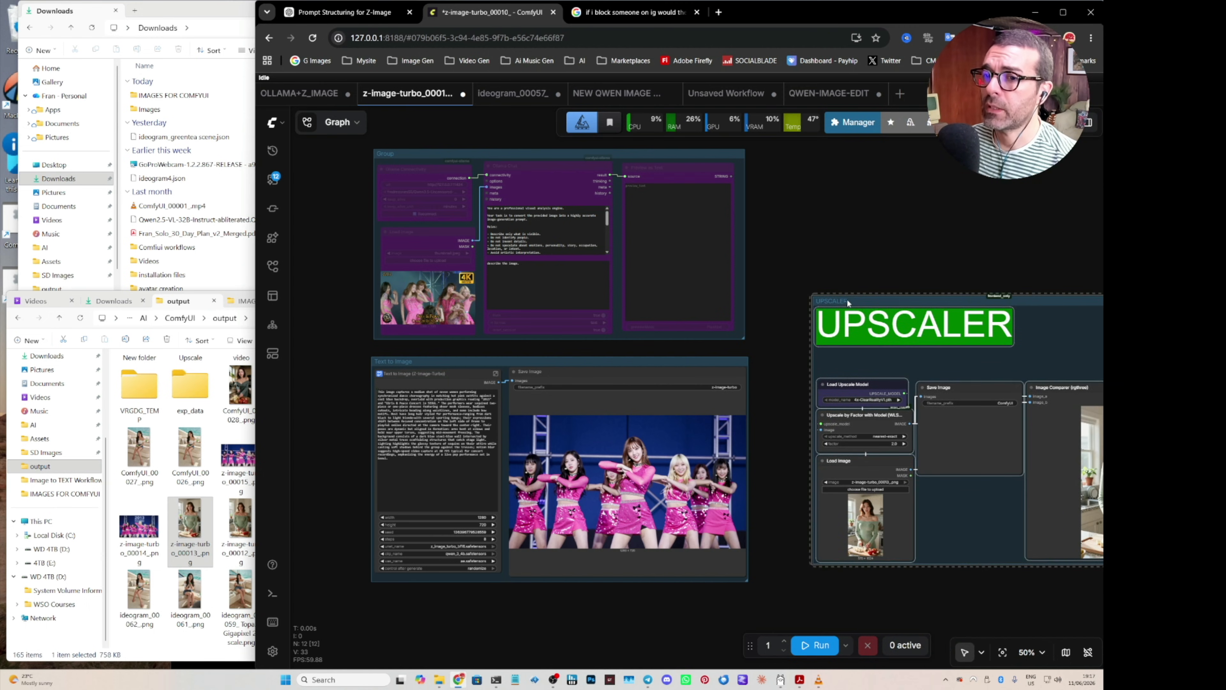
pyautogui.moveTo(766, 461); pyautogui.dragTo(652, 433)
pyautogui.moveTo(237, 457); pyautogui.dragTo(736, 495)
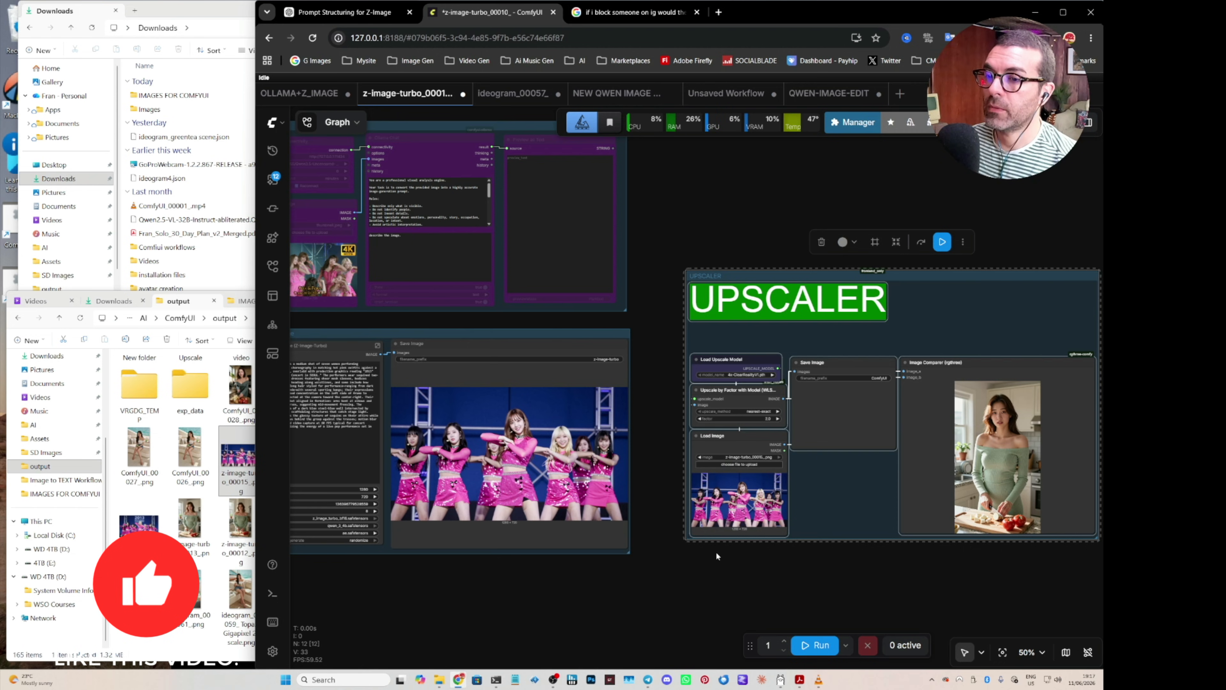
# - Keep 4x-ClearRealityV1.pth as the upscale model in the UPSCALER group and run the workflow
pyautogui.scroll(8, 782, 380)
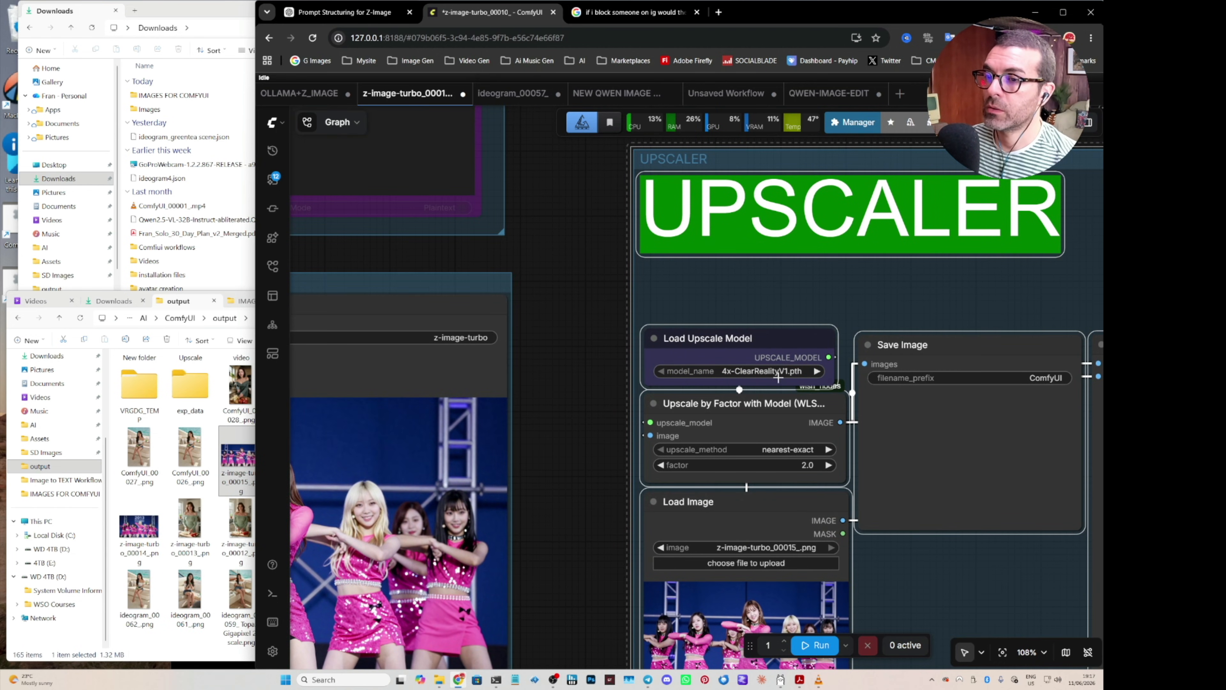
pyautogui.click(772, 372)
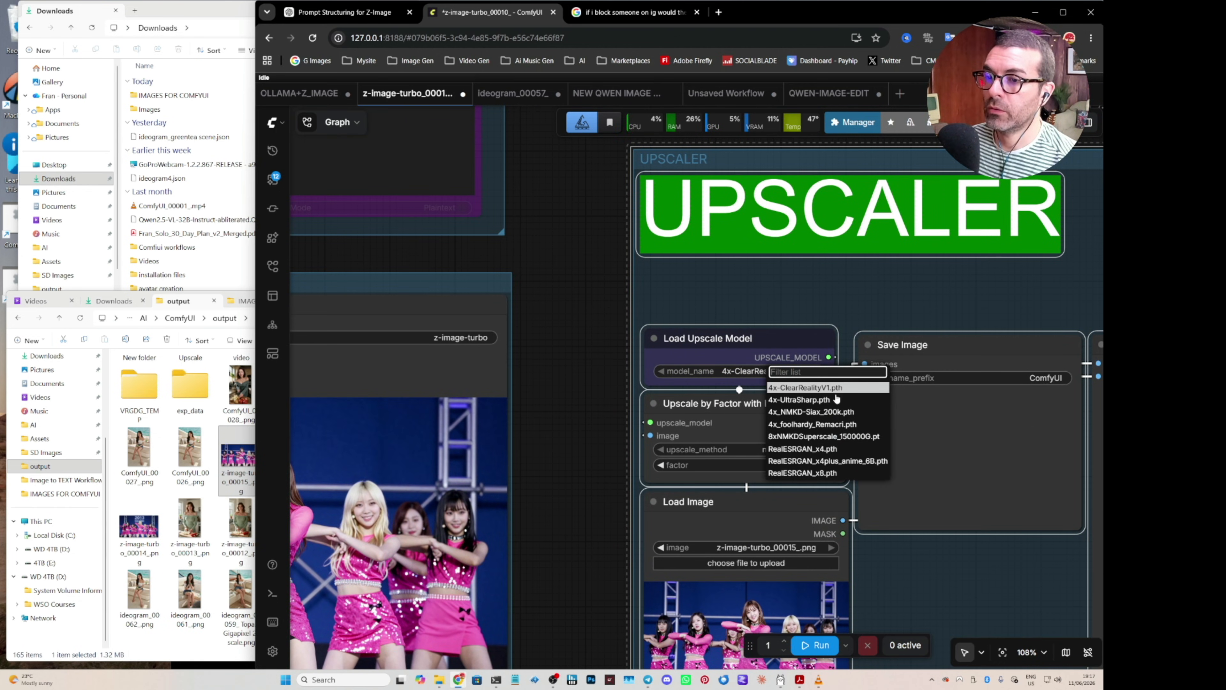
pyautogui.click(841, 389)
pyautogui.scroll(-4, 852, 461)
pyautogui.moveTo(660, 503); pyautogui.dragTo(598, 503)
pyautogui.scroll(-1, 613, 474)
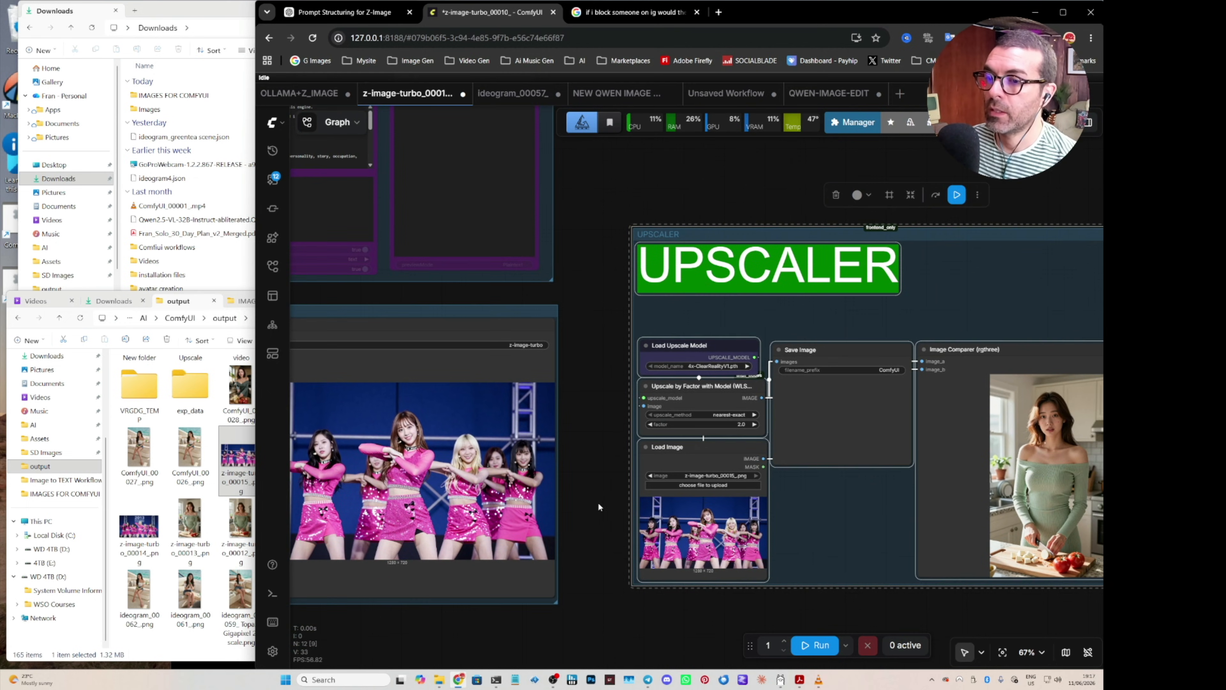
pyautogui.click(824, 643)
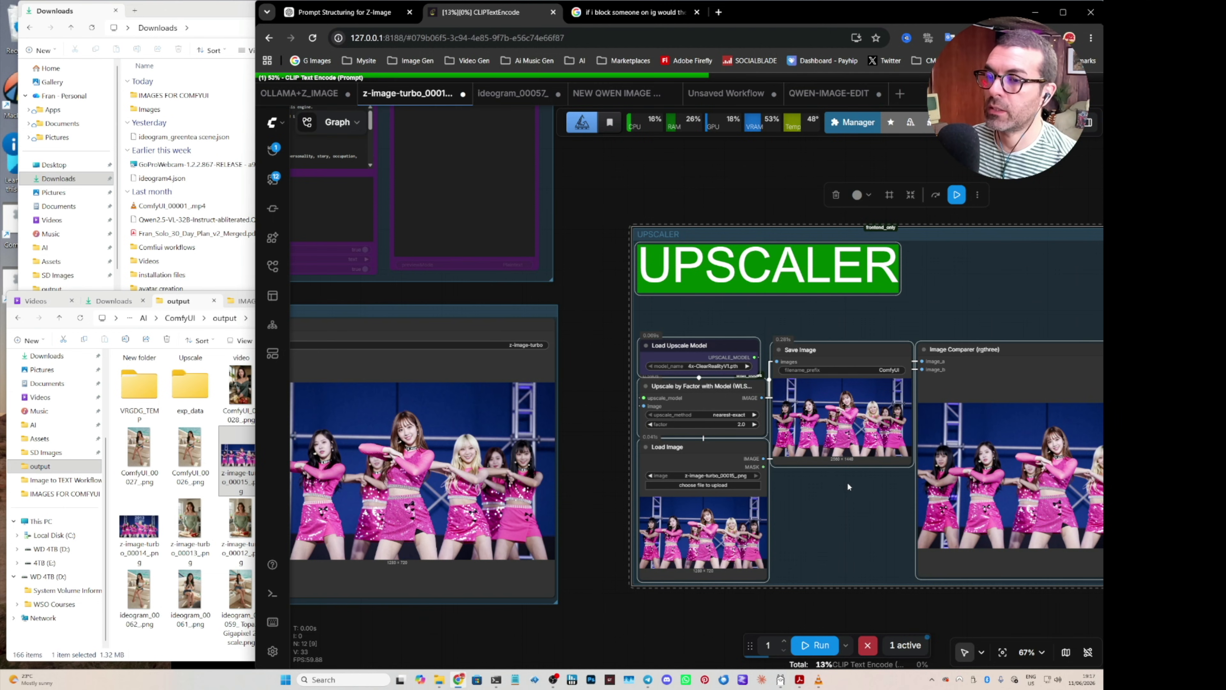
# - Examine the upscaled concert image against the original in the Image Comparer node
pyautogui.scroll(4, 847, 481)
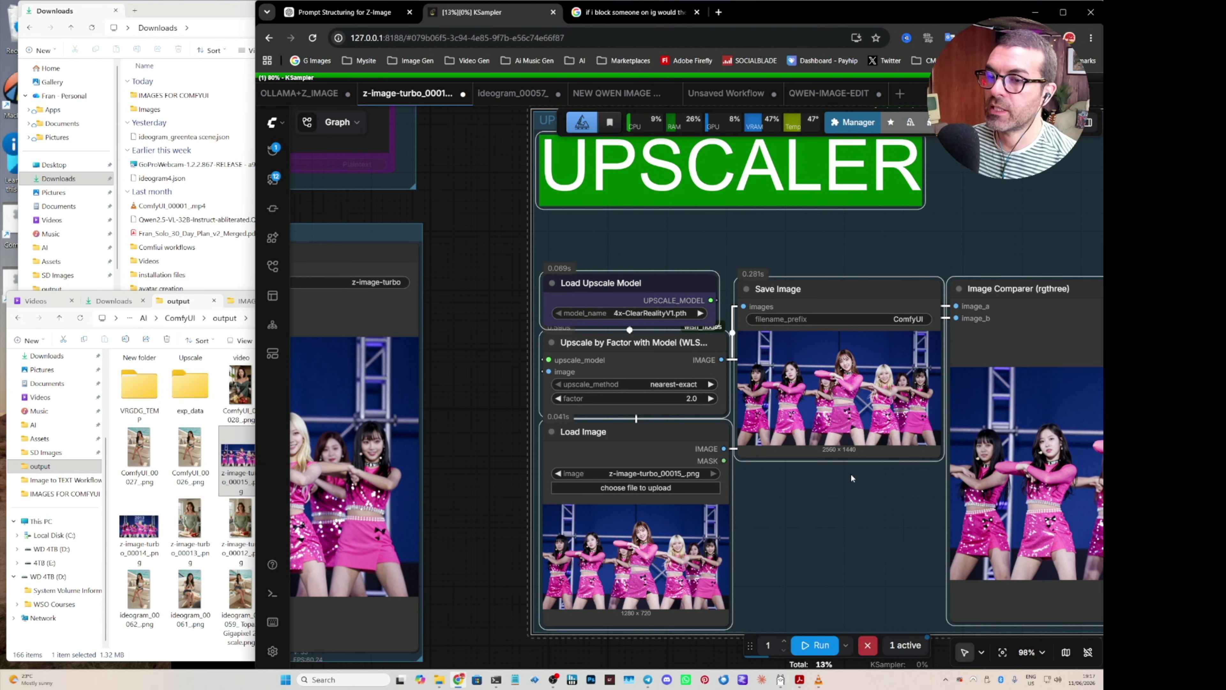
pyautogui.scroll(-3, 854, 477)
pyautogui.moveTo(985, 614); pyautogui.dragTo(670, 570)
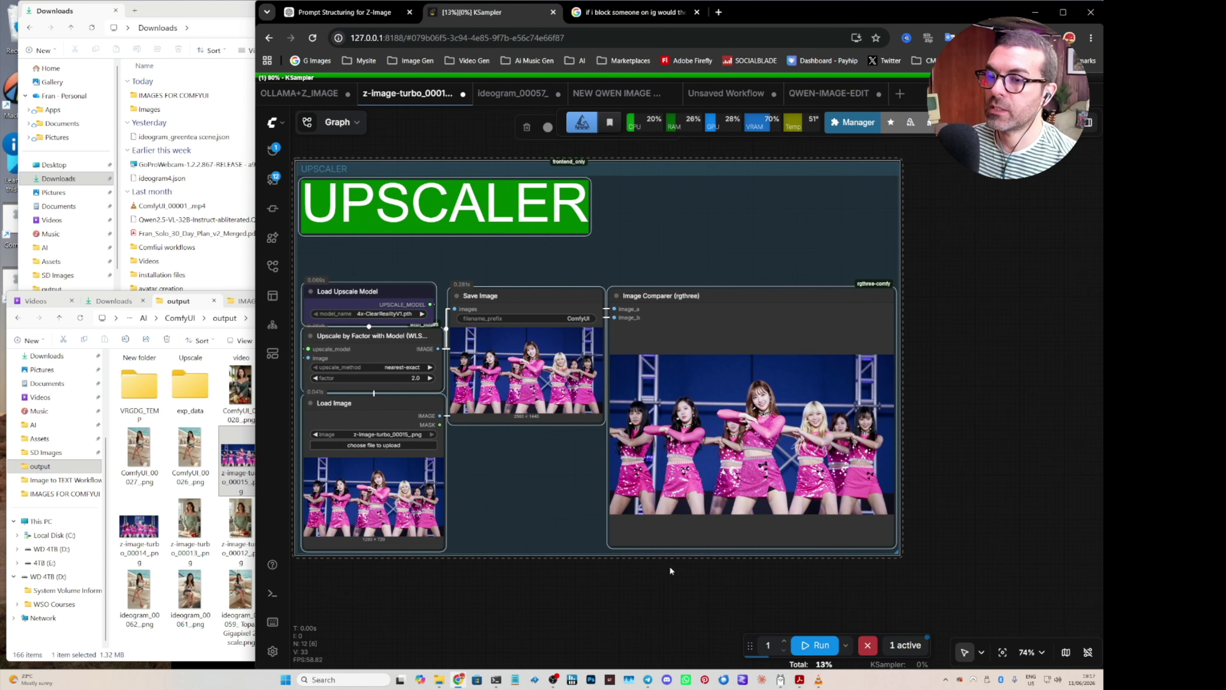
pyautogui.scroll(1, 746, 427)
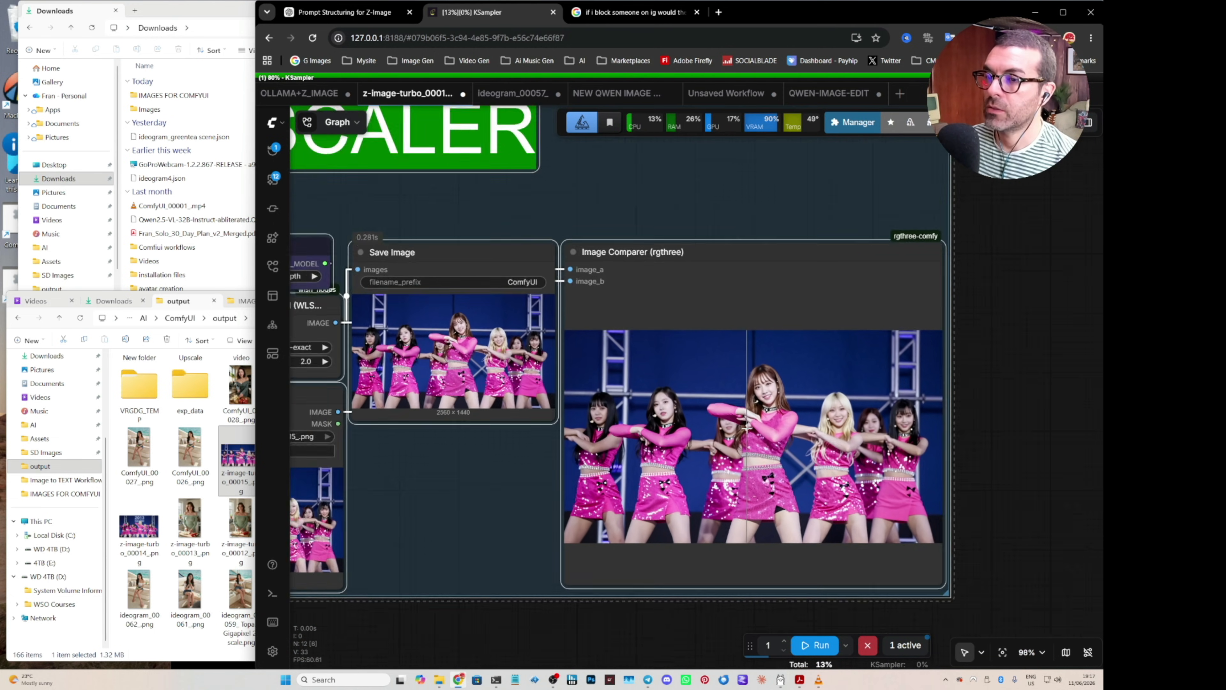
pyautogui.scroll(5, 746, 427)
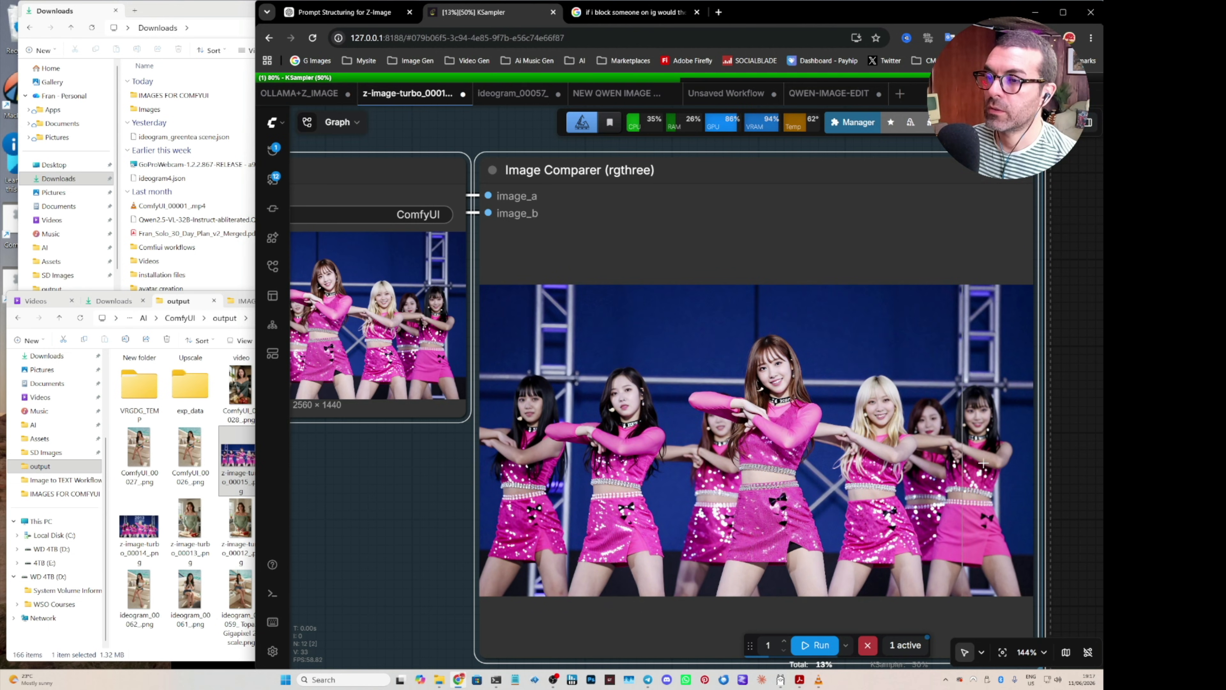
pyautogui.scroll(7, 784, 437)
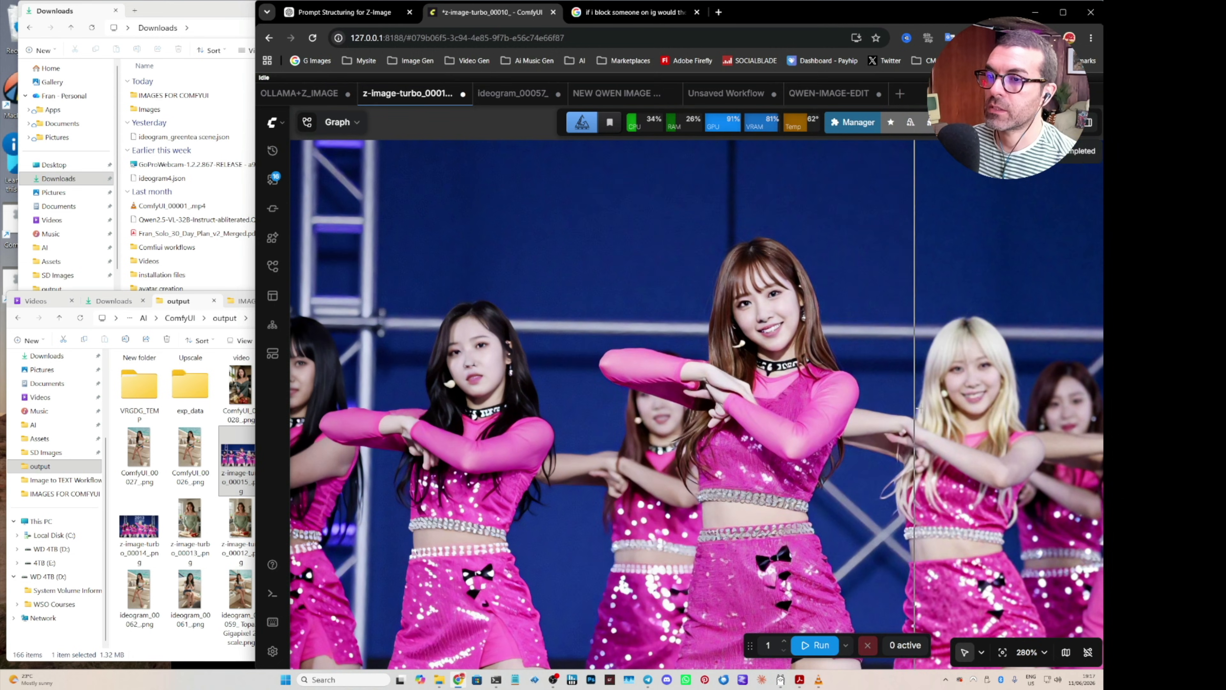
pyautogui.scroll(-10, 622, 609)
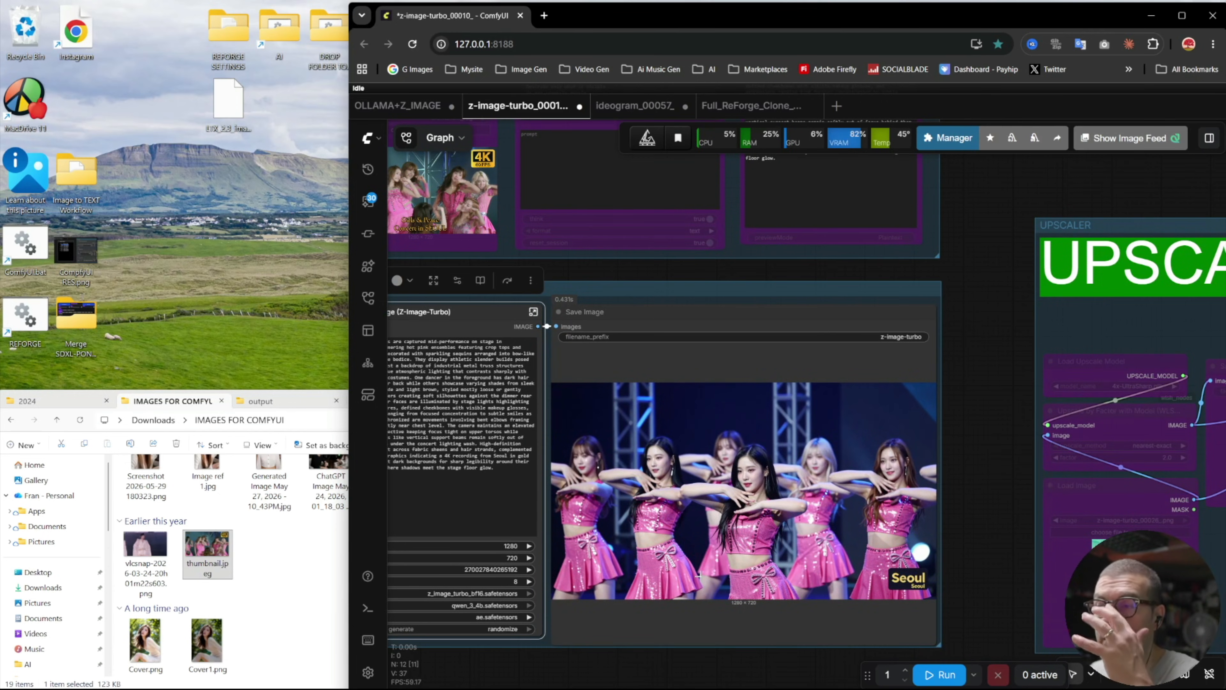
# - Add "Anime style kpop band." on its own line above the Text to Image prompt and generate the image three times
pyautogui.moveTo(580, 670); pyautogui.dragTo(766, 683)
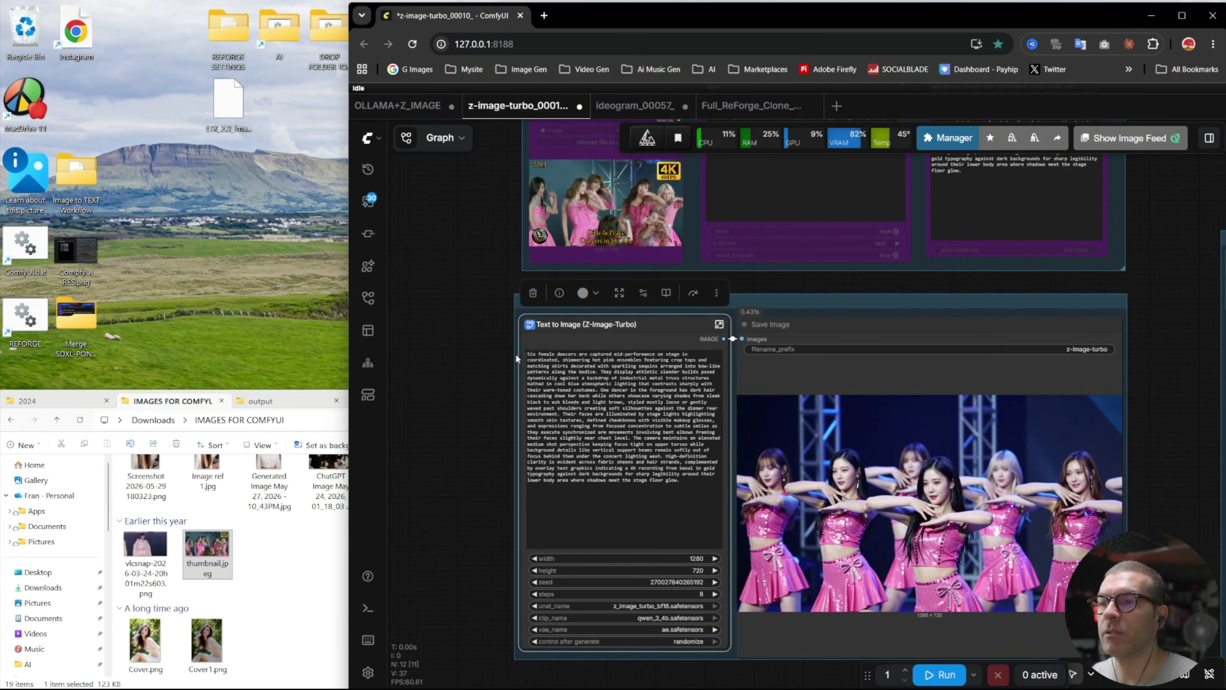
pyautogui.click(527, 354)
pyautogui.press('Return')
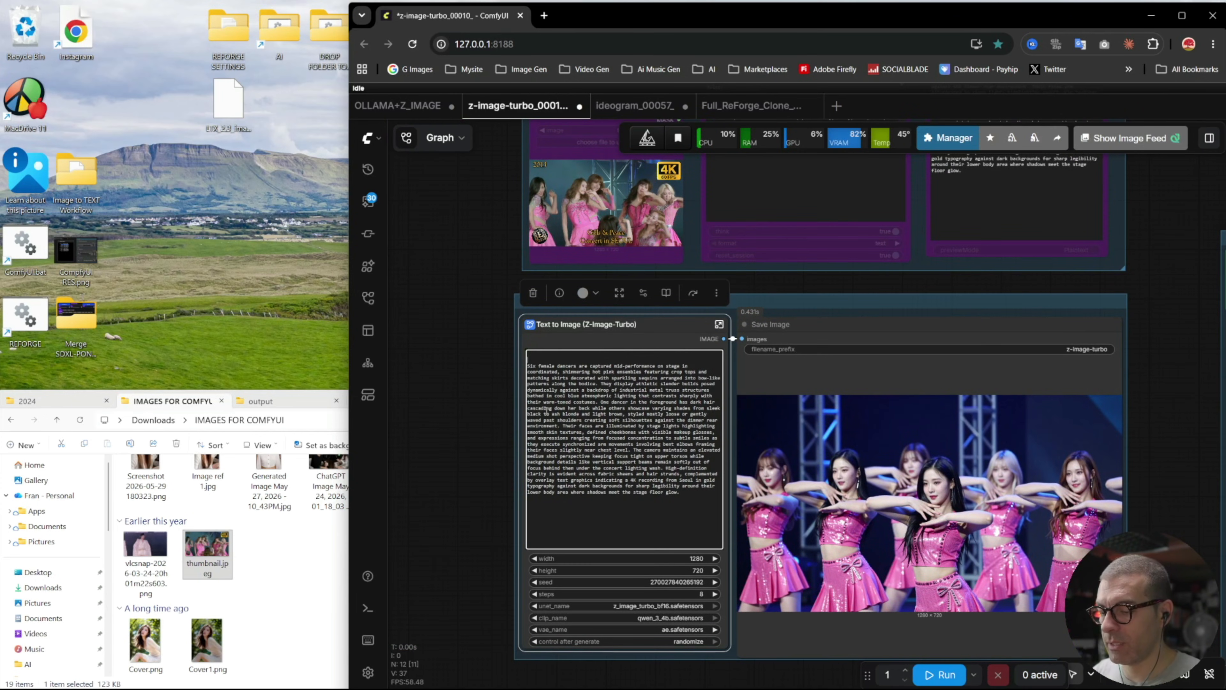
pyautogui.write('Anime st')
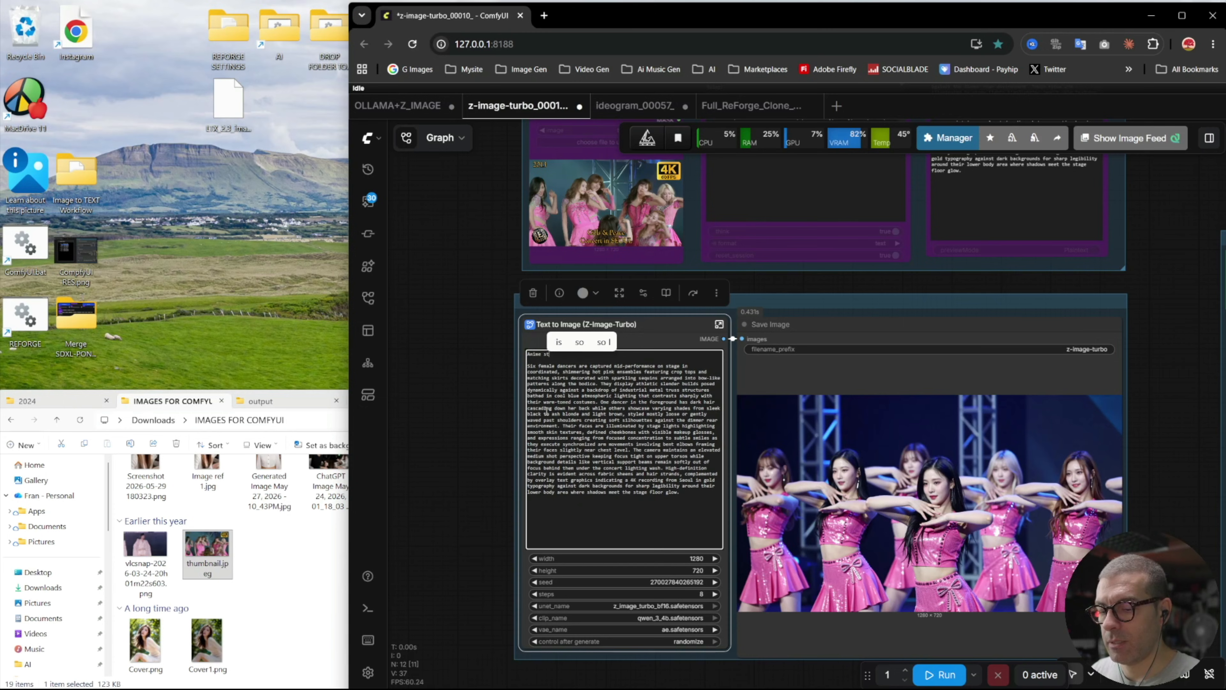
pyautogui.write('yle kpop band.')
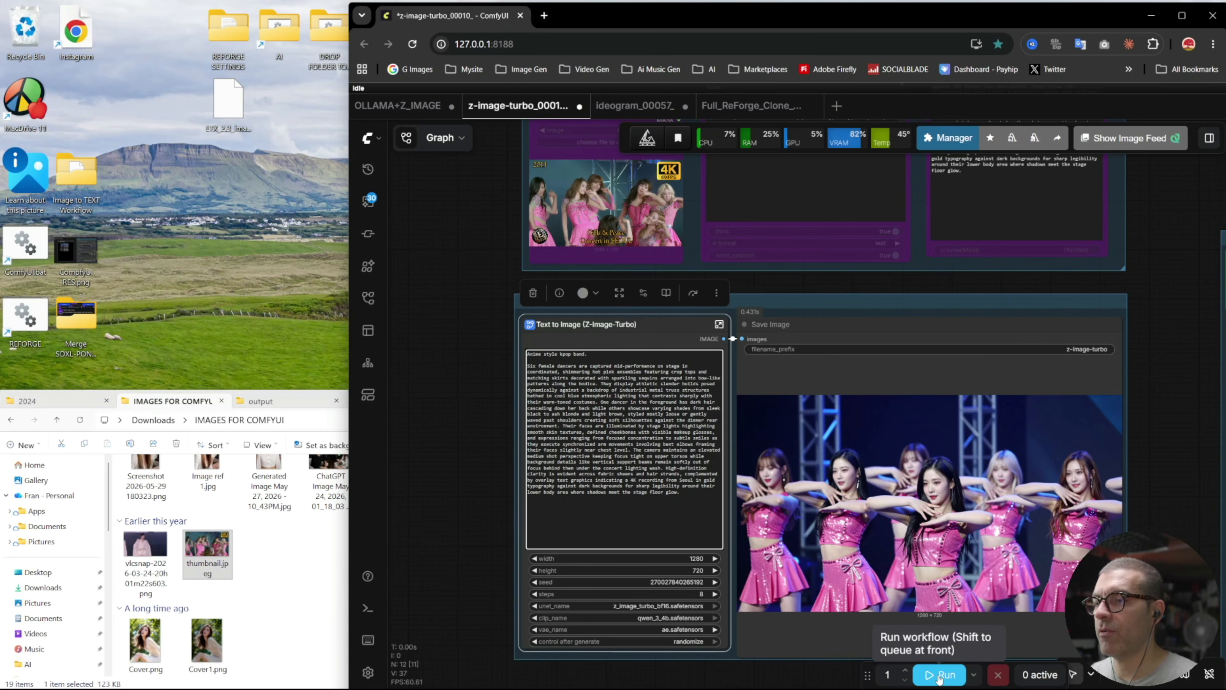
pyautogui.click(939, 675)
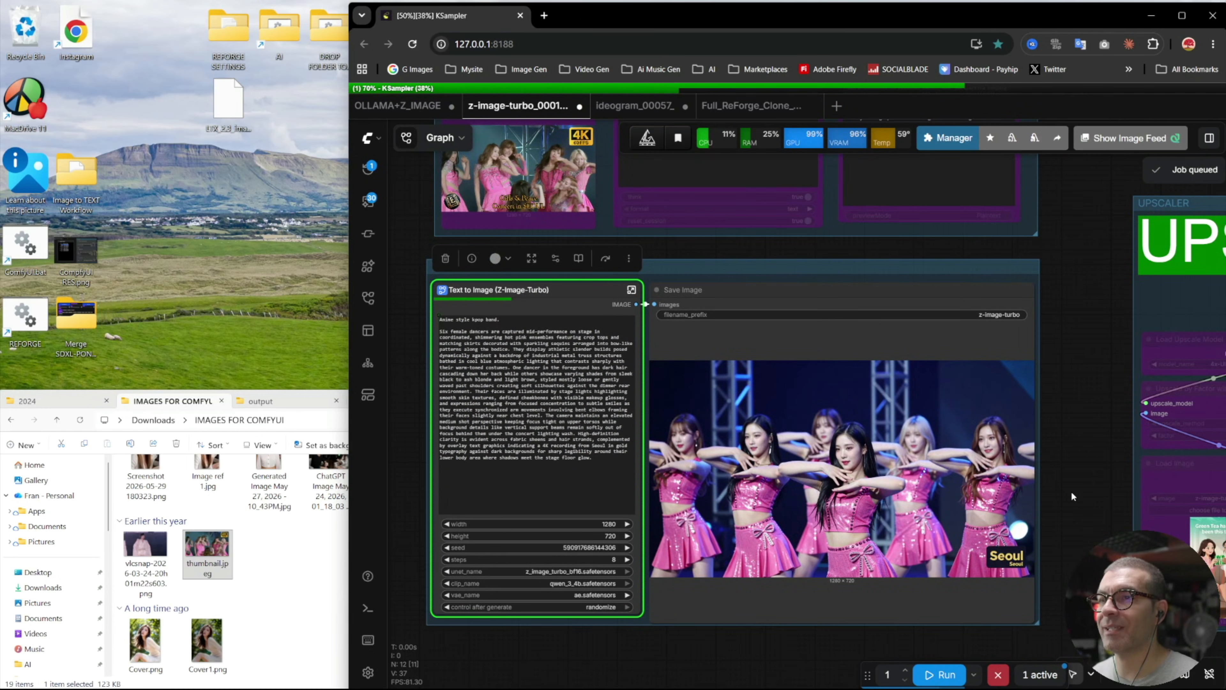
pyautogui.click(929, 674)
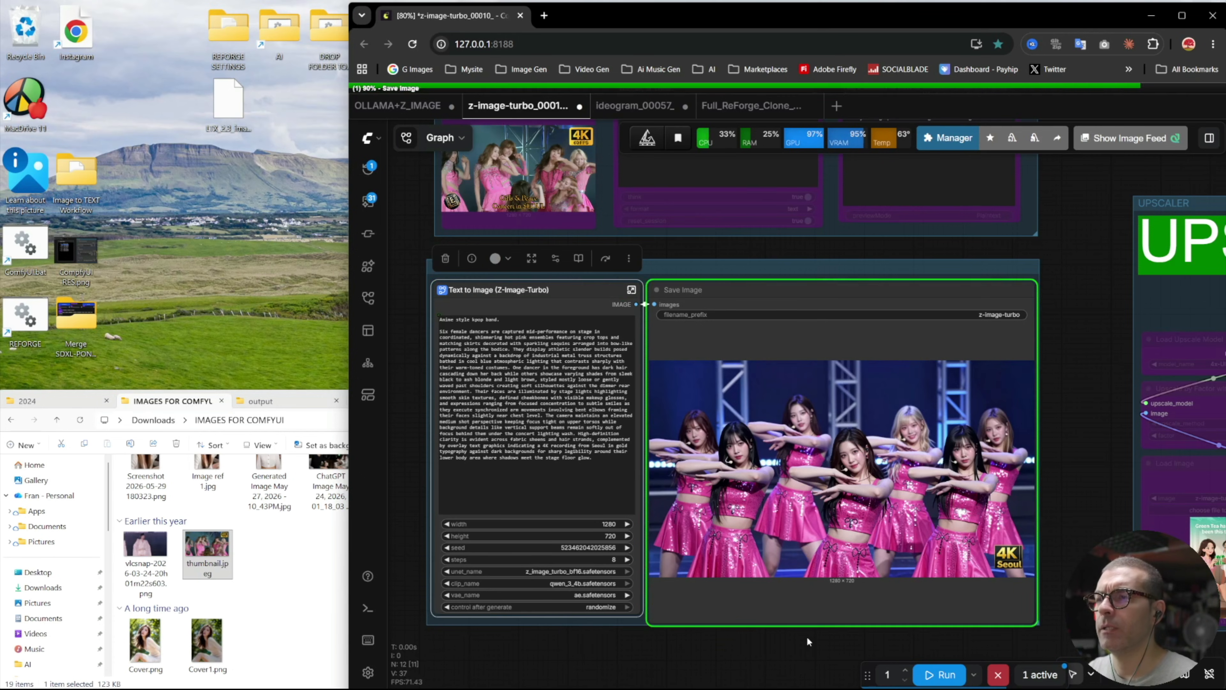
pyautogui.click(939, 675)
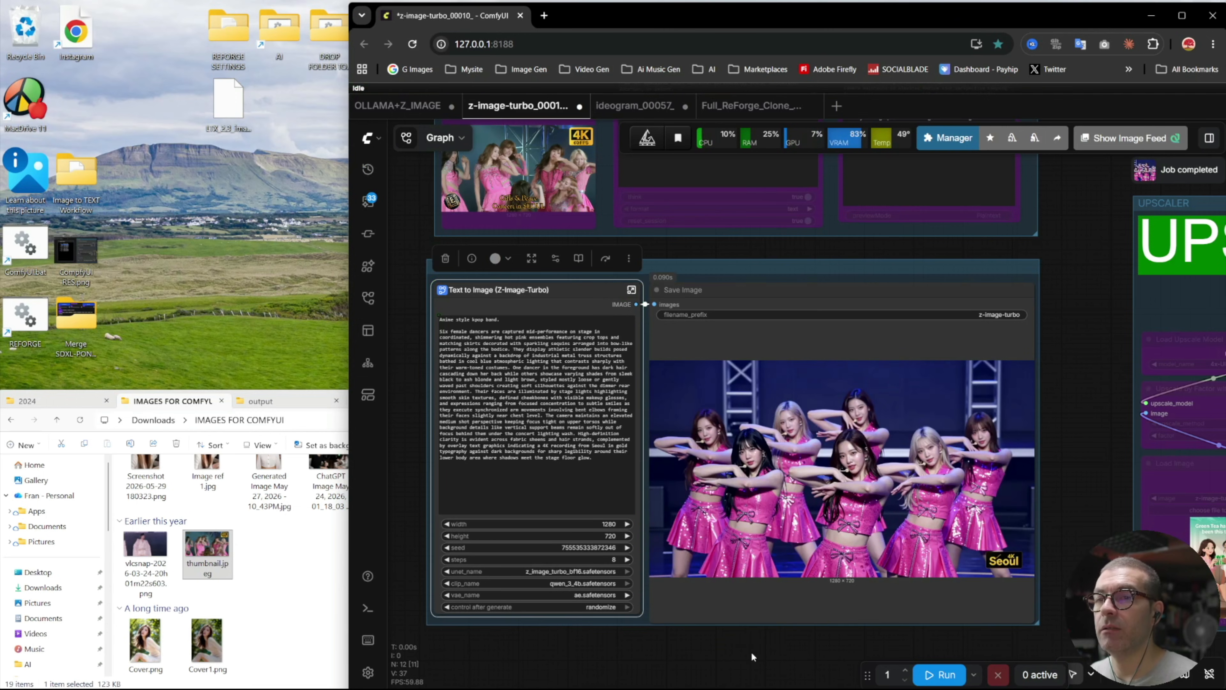
# - Set the Text to Image group nodes to Always, replace the prompt with the copied anime description, and run the workflow
pyautogui.moveTo(1073, 374); pyautogui.dragTo(1109, 502)
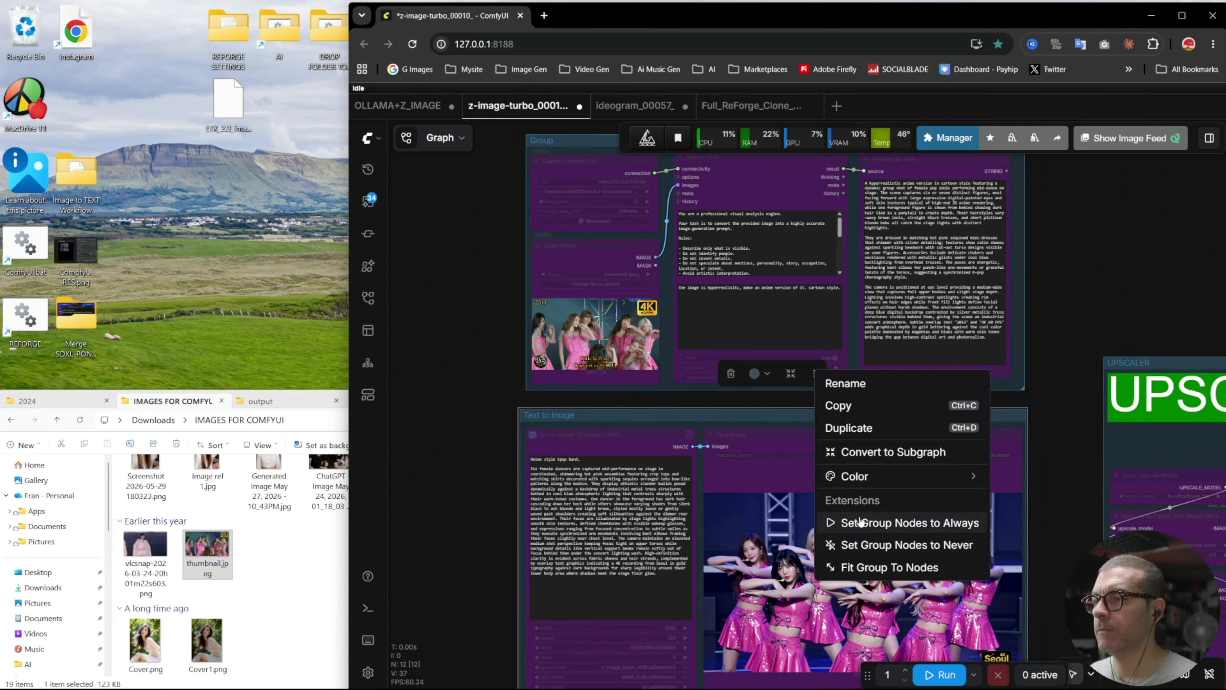
pyautogui.click(863, 523)
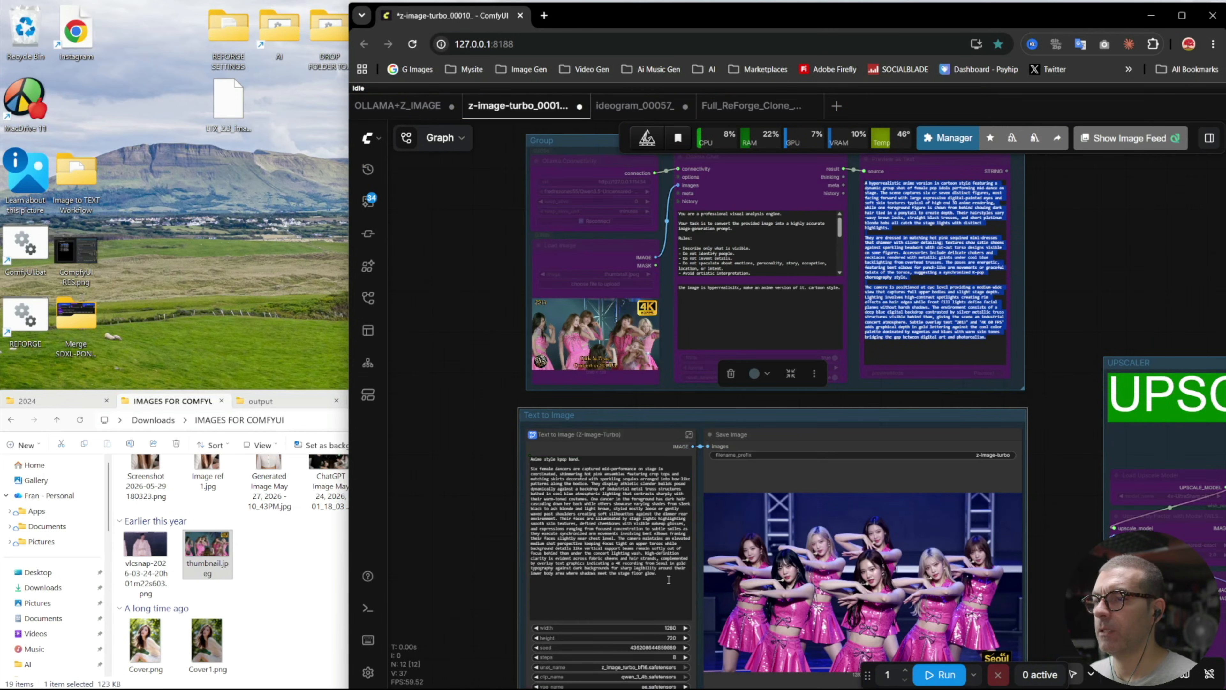
pyautogui.moveTo(668, 579); pyautogui.dragTo(527, 457)
pyautogui.rightClick(566, 488)
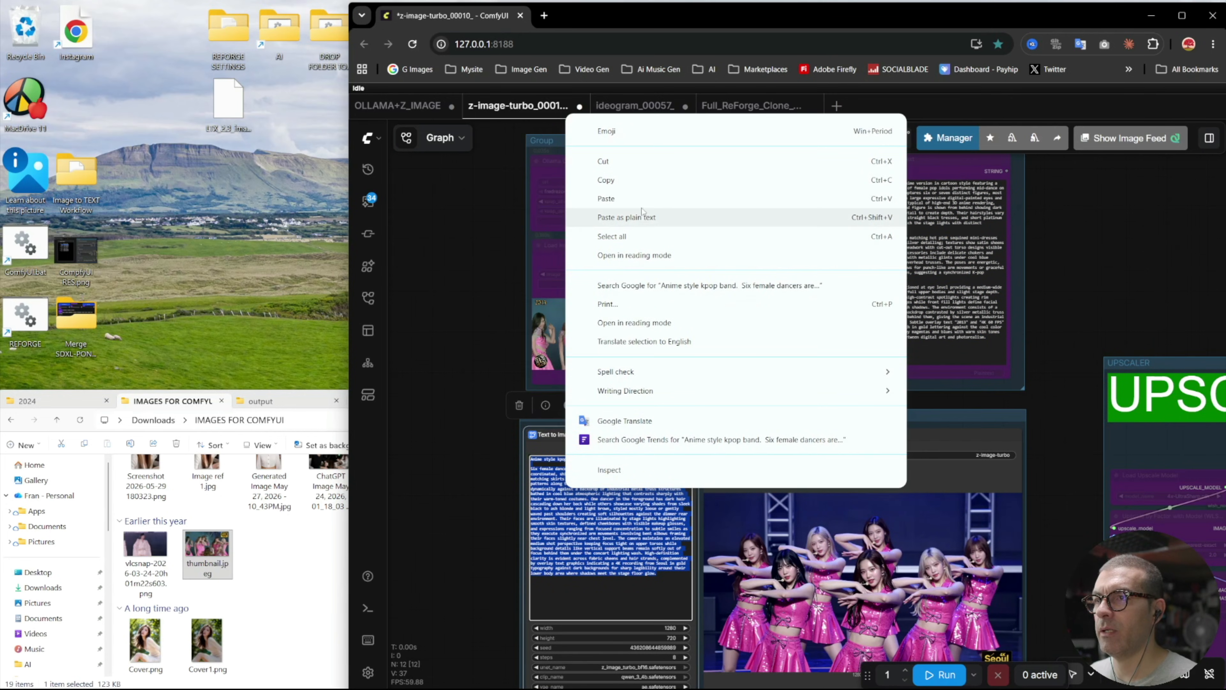
pyautogui.click(604, 198)
pyautogui.click(941, 675)
pyautogui.moveTo(1051, 578); pyautogui.dragTo(972, 471)
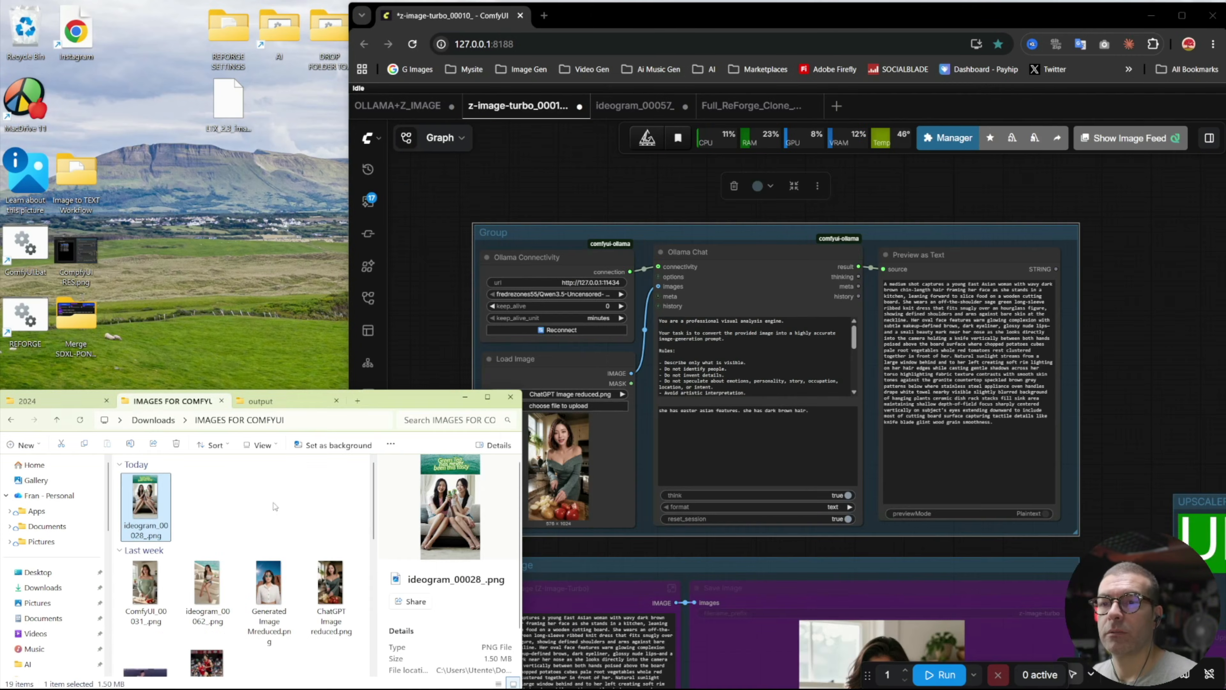
# - Preview ideogram_00028_.png, load it into the Load Image node, and run Ollama Chat with its user prompt cleared
pyautogui.doubleClick(145, 502)
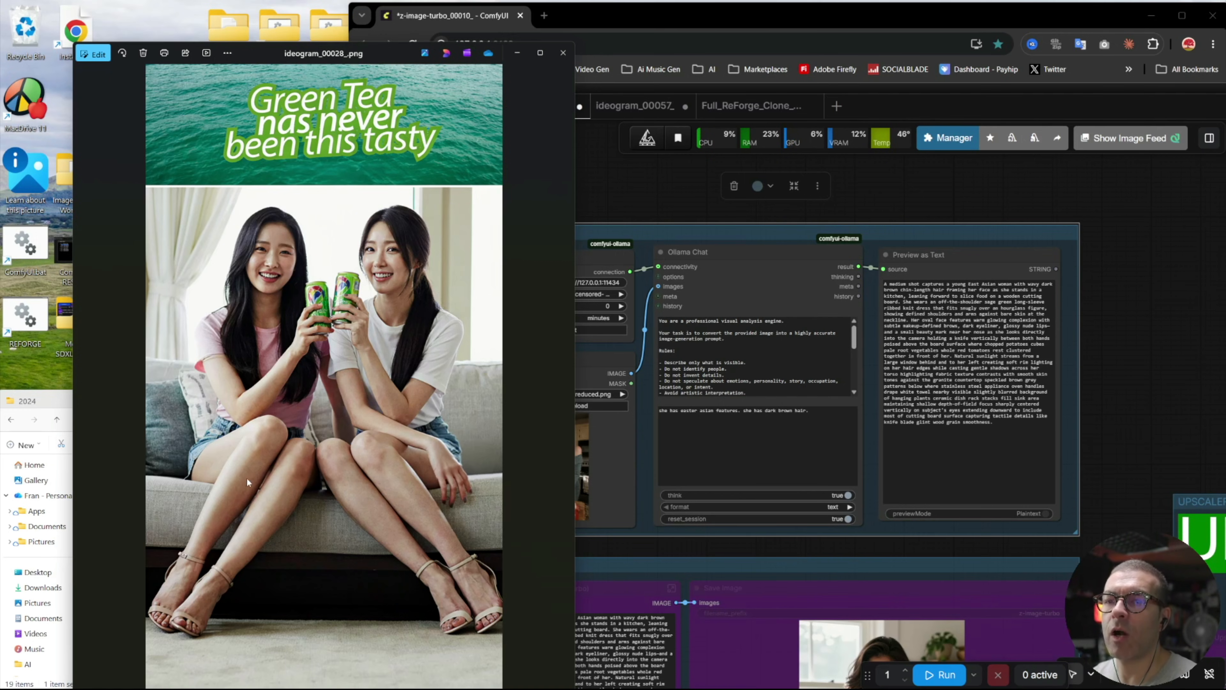
pyautogui.click(563, 52)
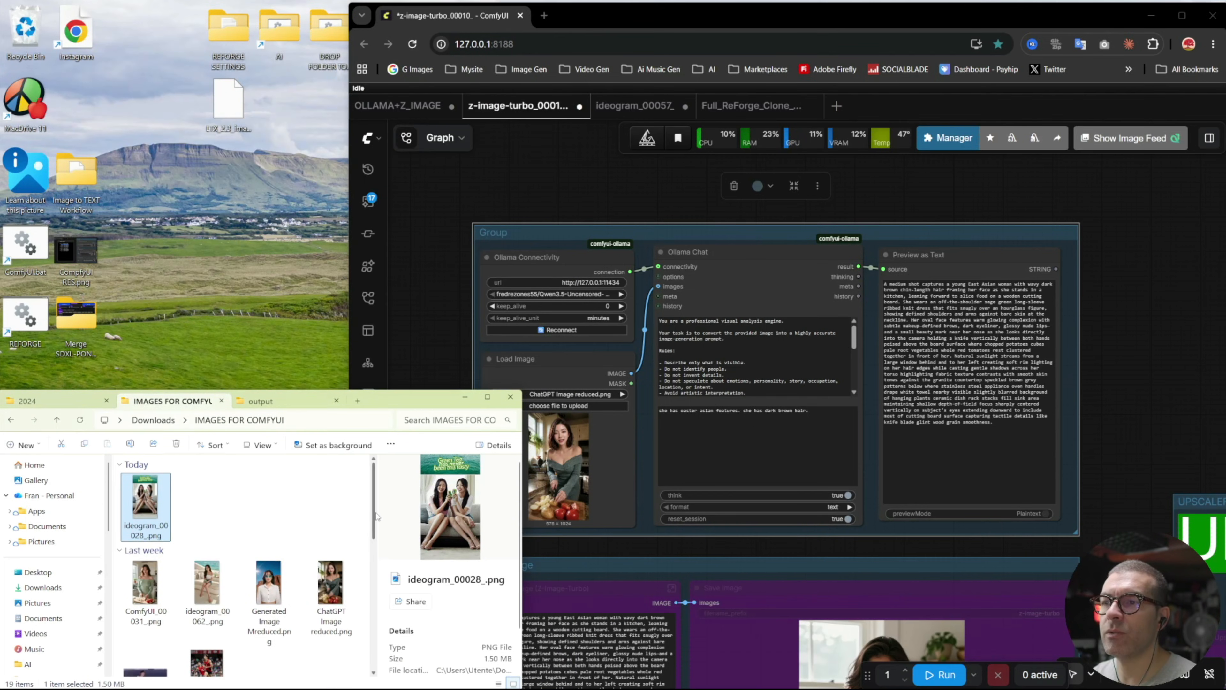
pyautogui.moveTo(147, 501); pyautogui.dragTo(548, 498)
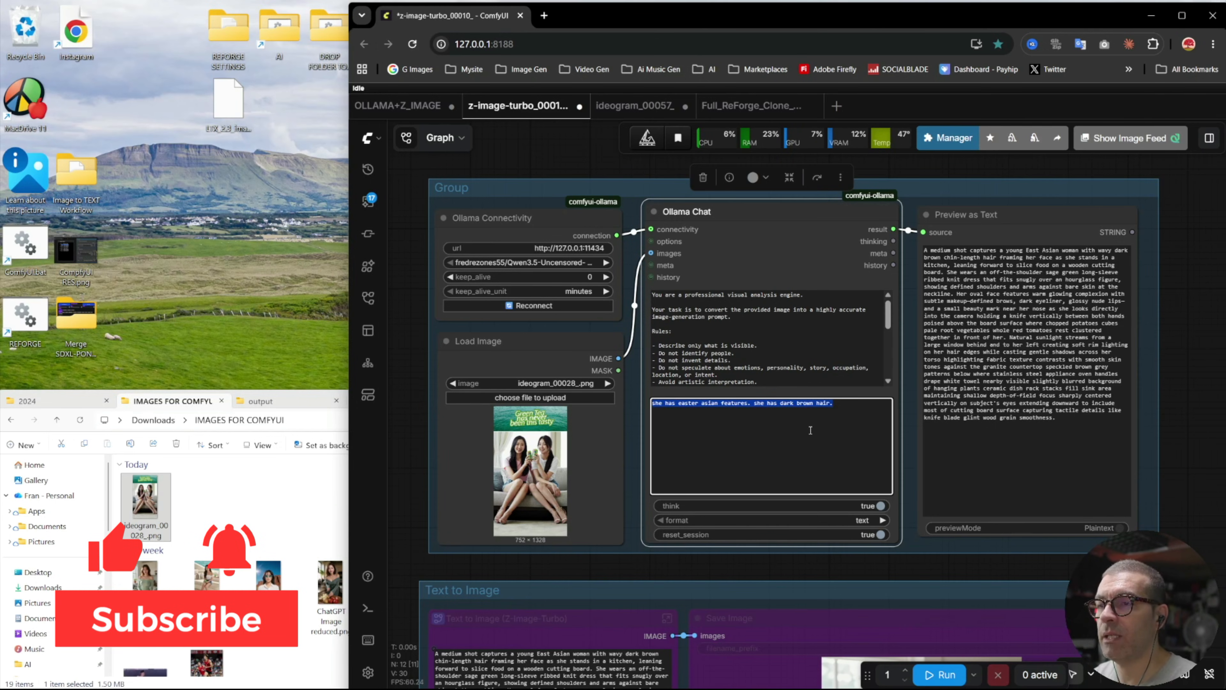
pyautogui.press('Delete')
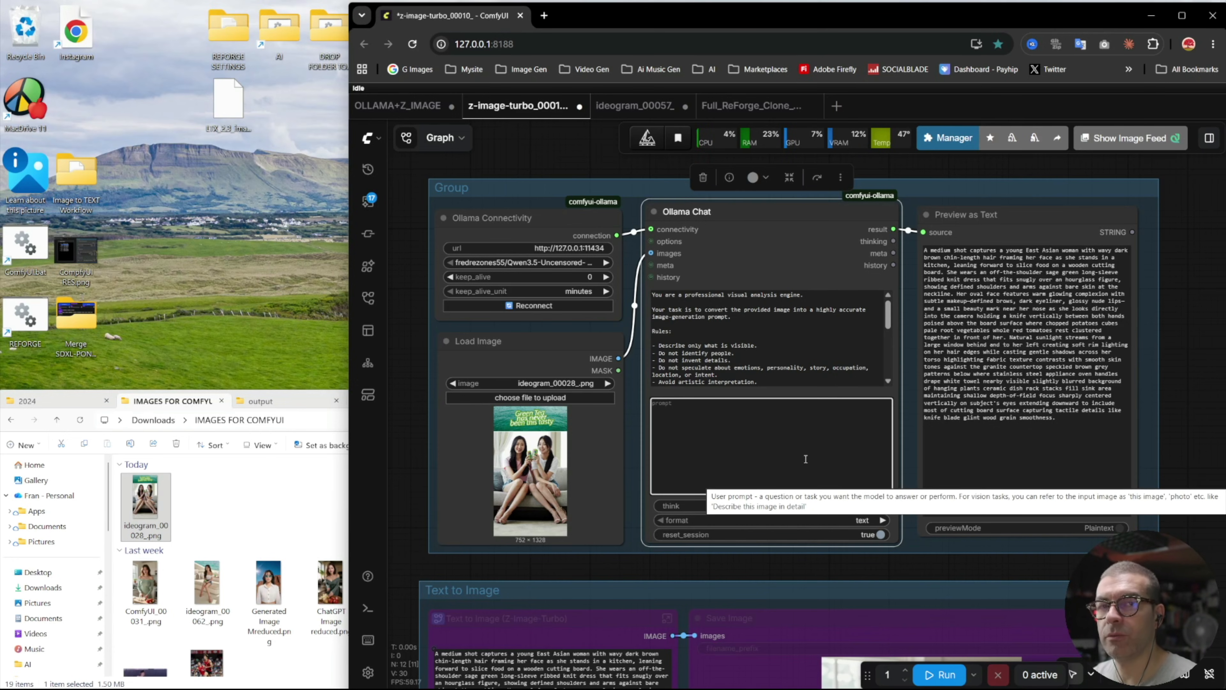
pyautogui.click(933, 677)
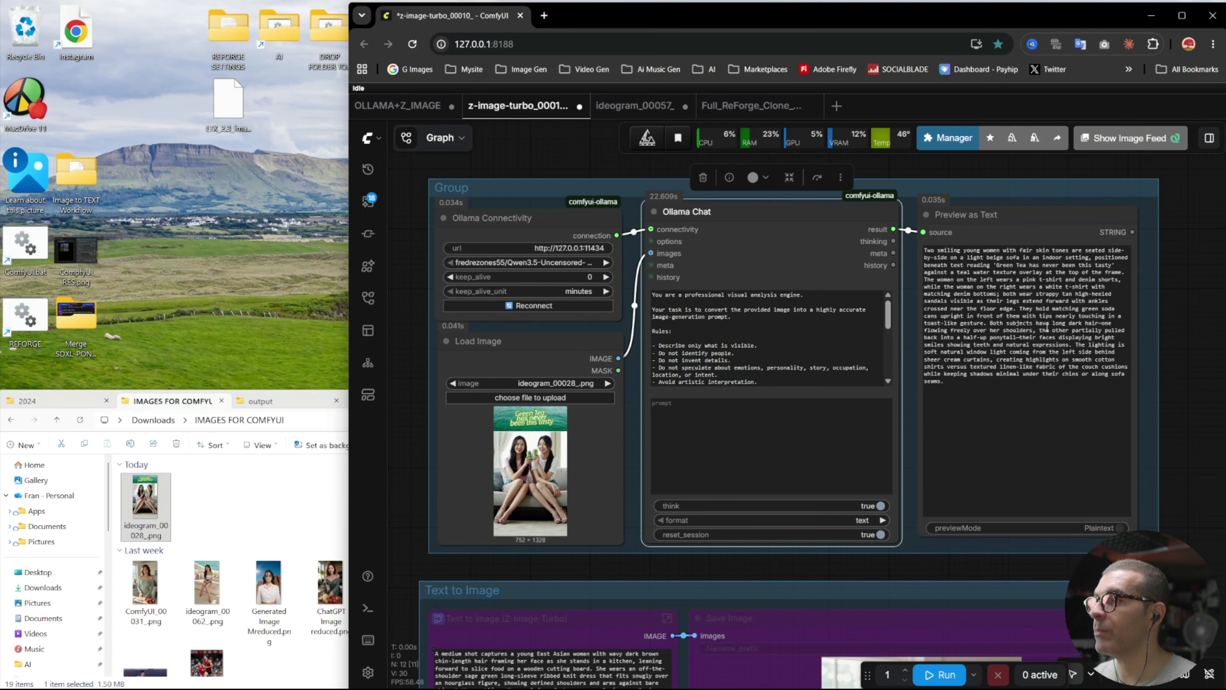
# - Copy the description from the Preview as Text node and bypass the nodes of the Ollama group
pyautogui.moveTo(961, 385); pyautogui.dragTo(920, 249)
pyautogui.rightClick(966, 277)
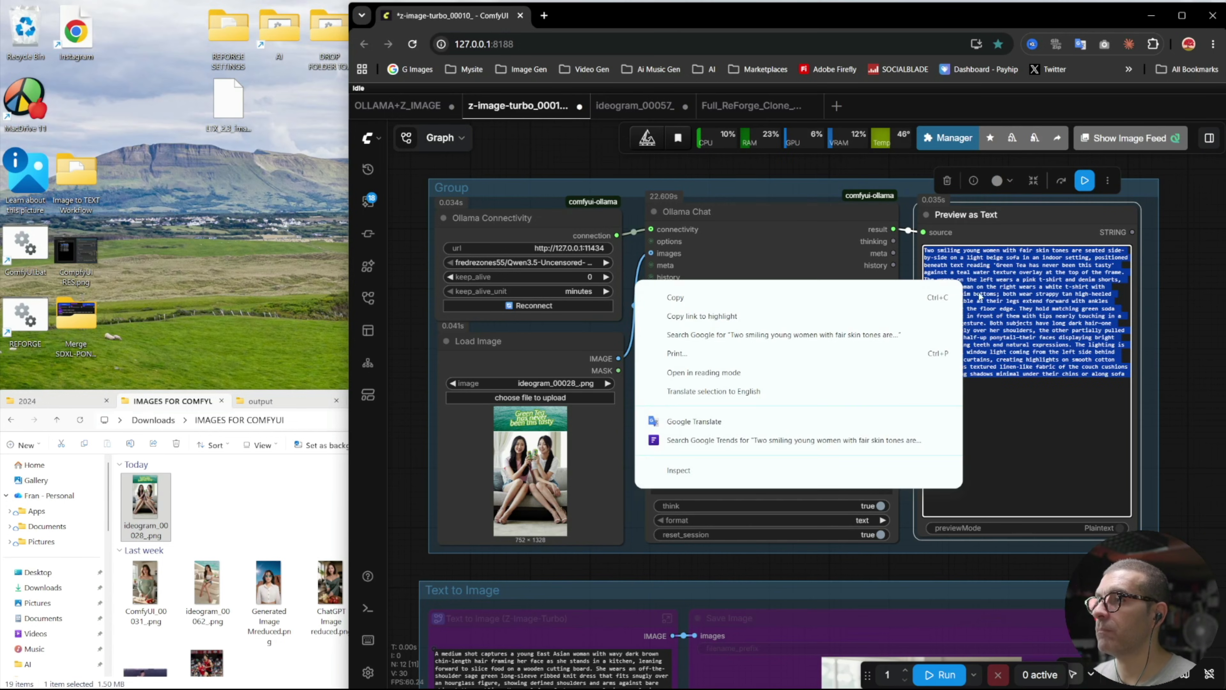
pyautogui.click(699, 295)
pyautogui.moveTo(1177, 310); pyautogui.dragTo(1189, 392)
pyautogui.click(774, 269)
pyautogui.click(847, 218)
pyautogui.click(899, 392)
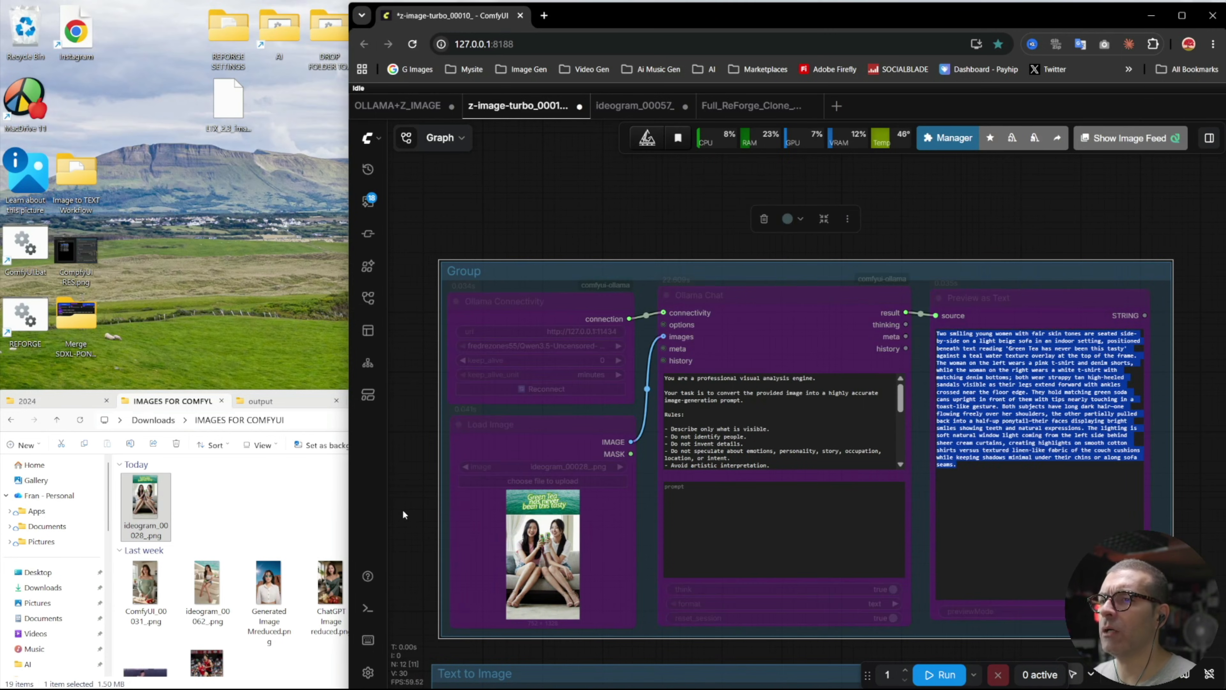
# - Re-enable the Text to Image group's nodes and replace the prompt with the copied description of the two women
pyautogui.moveTo(757, 663); pyautogui.dragTo(734, 355)
pyautogui.click(767, 369)
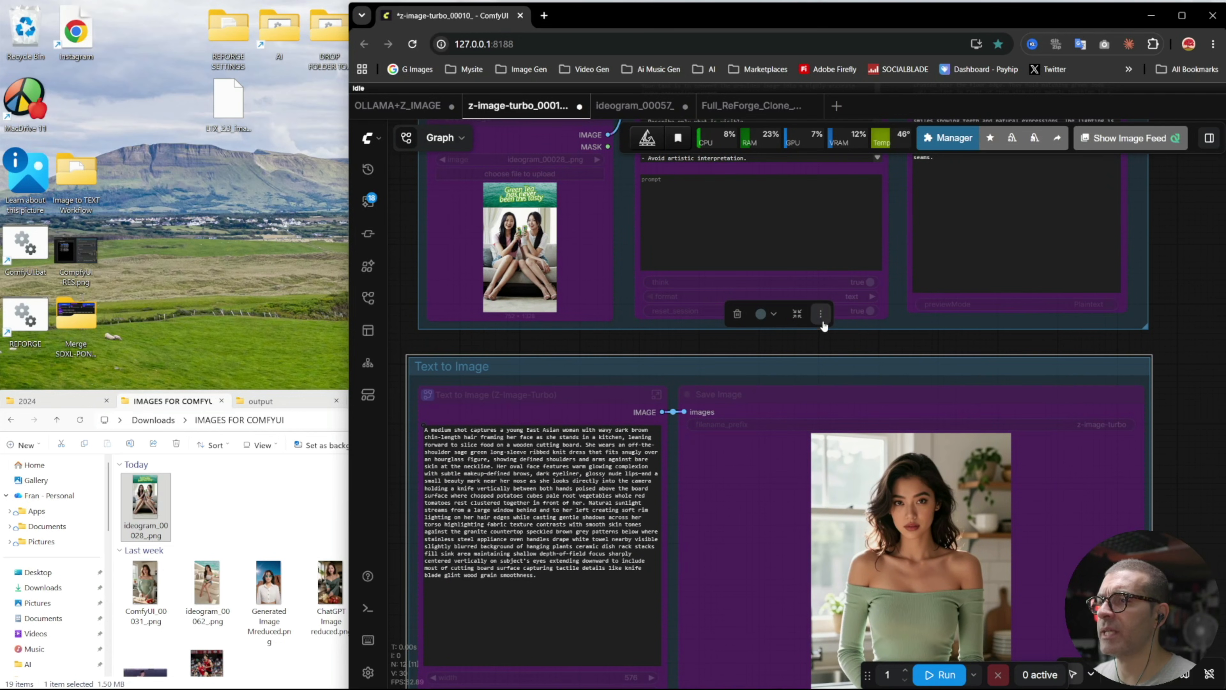
pyautogui.click(821, 314)
pyautogui.click(874, 468)
pyautogui.moveTo(557, 575); pyautogui.dragTo(422, 427)
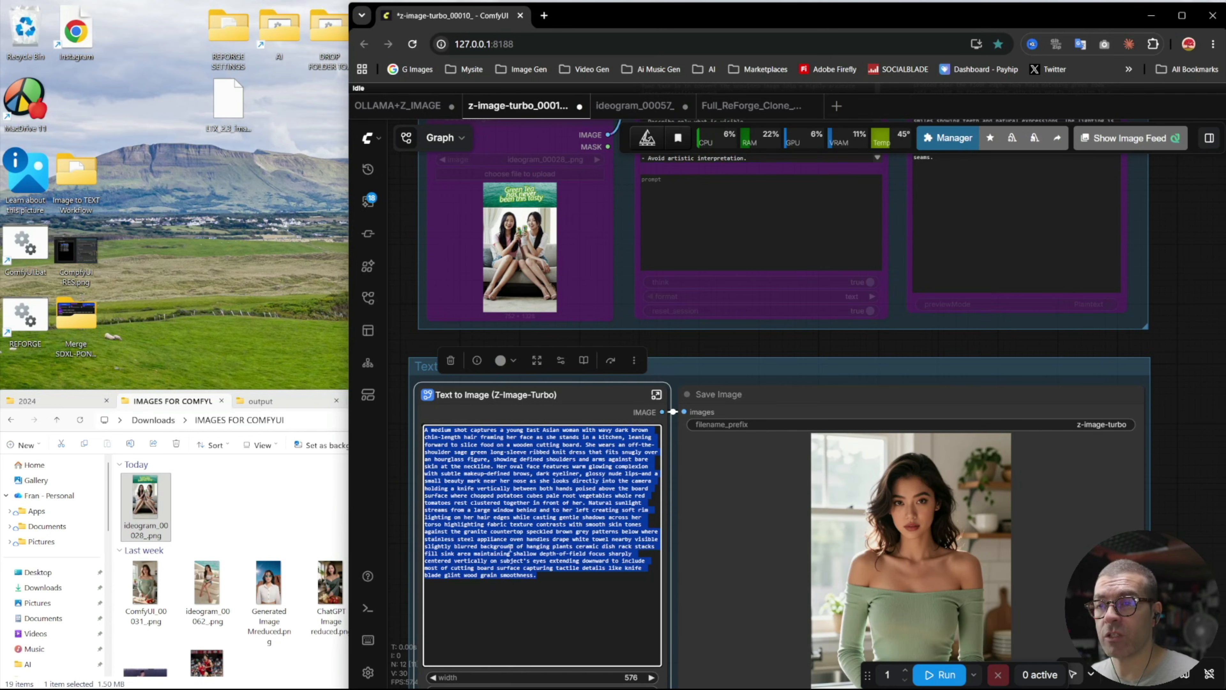
pyautogui.rightClick(523, 500)
pyautogui.click(555, 211)
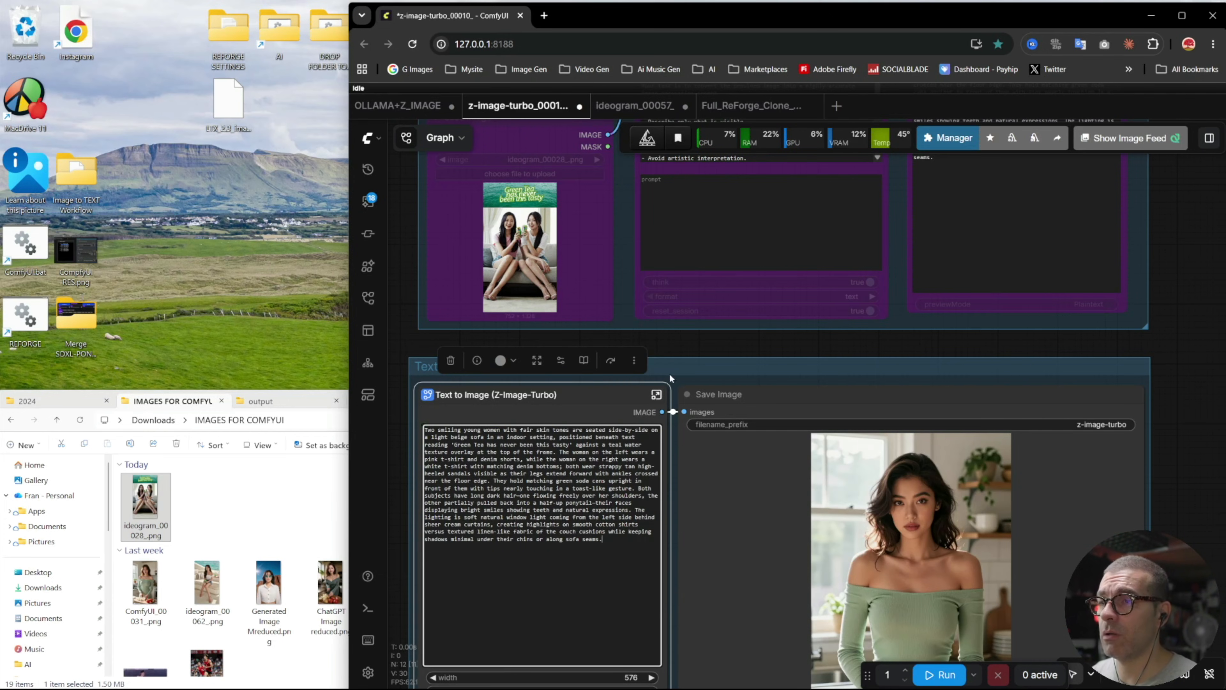
pyautogui.moveTo(687, 348); pyautogui.dragTo(713, 351)
pyautogui.moveTo(413, 598); pyautogui.dragTo(415, 566)
pyautogui.scroll(5, 458, 322)
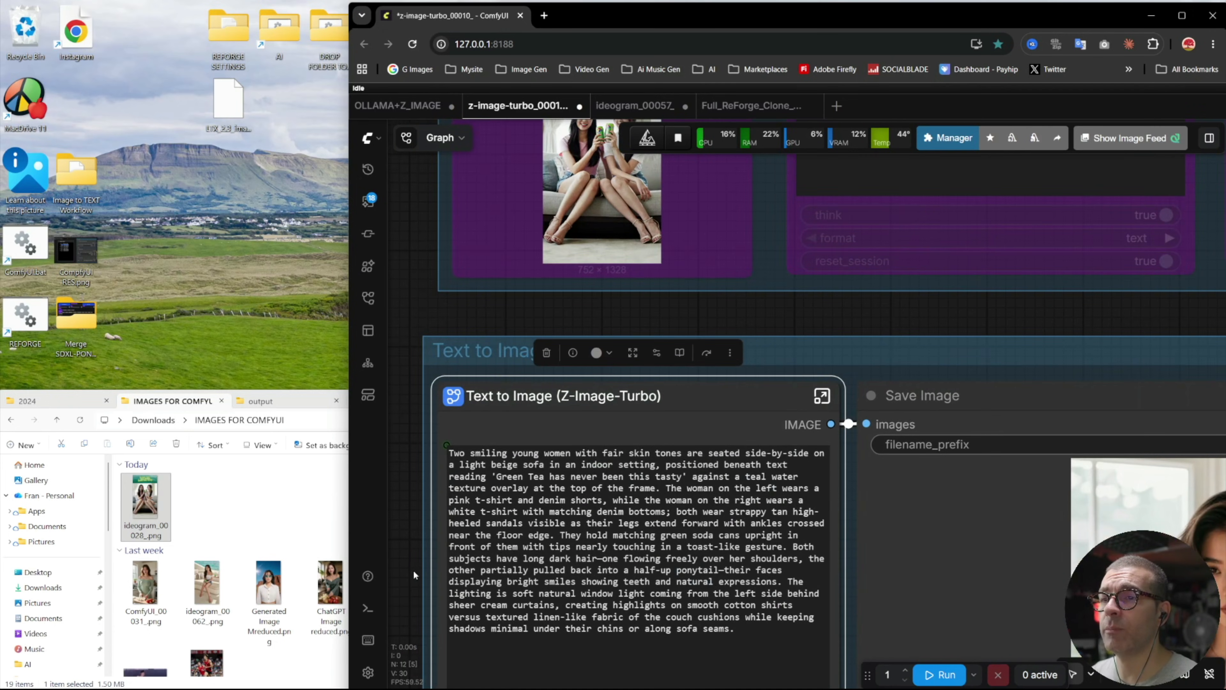
# - Run the Text to Image workflow with the description of the two women on the sofa
pyautogui.moveTo(414, 569); pyautogui.dragTo(400, 349)
pyautogui.scroll(-3, 846, 599)
pyautogui.moveTo(479, 597); pyautogui.dragTo(402, 550)
pyautogui.click(941, 675)
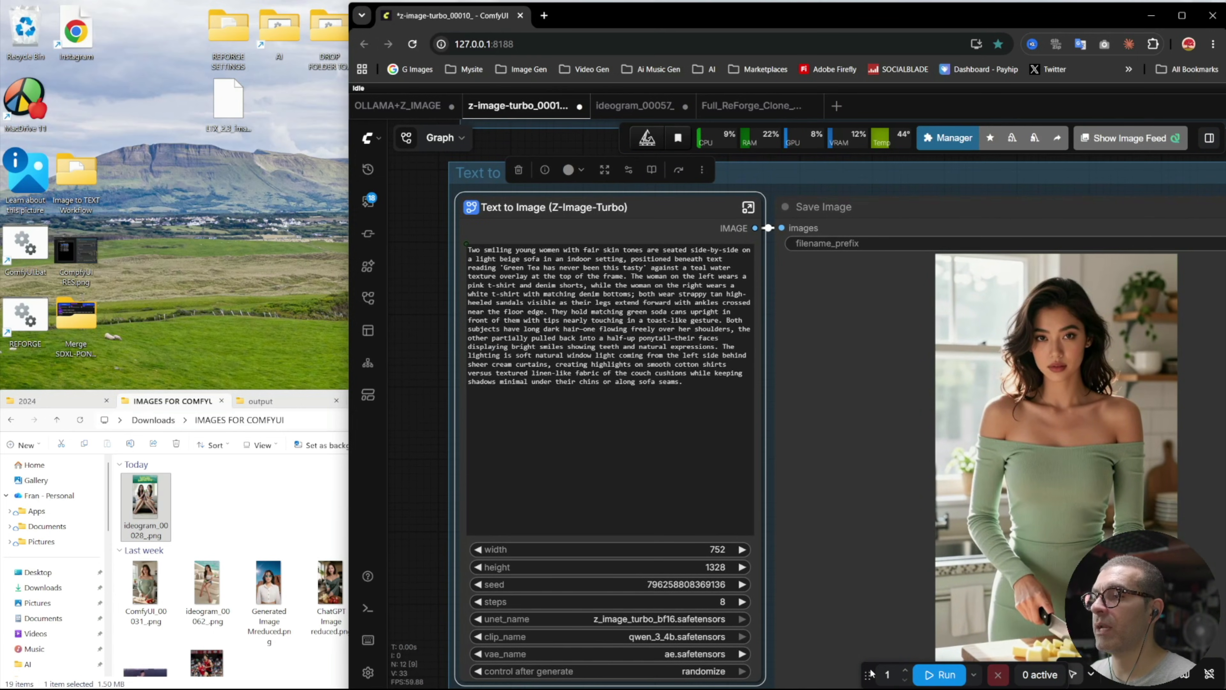
pyautogui.scroll(-2, 439, 578)
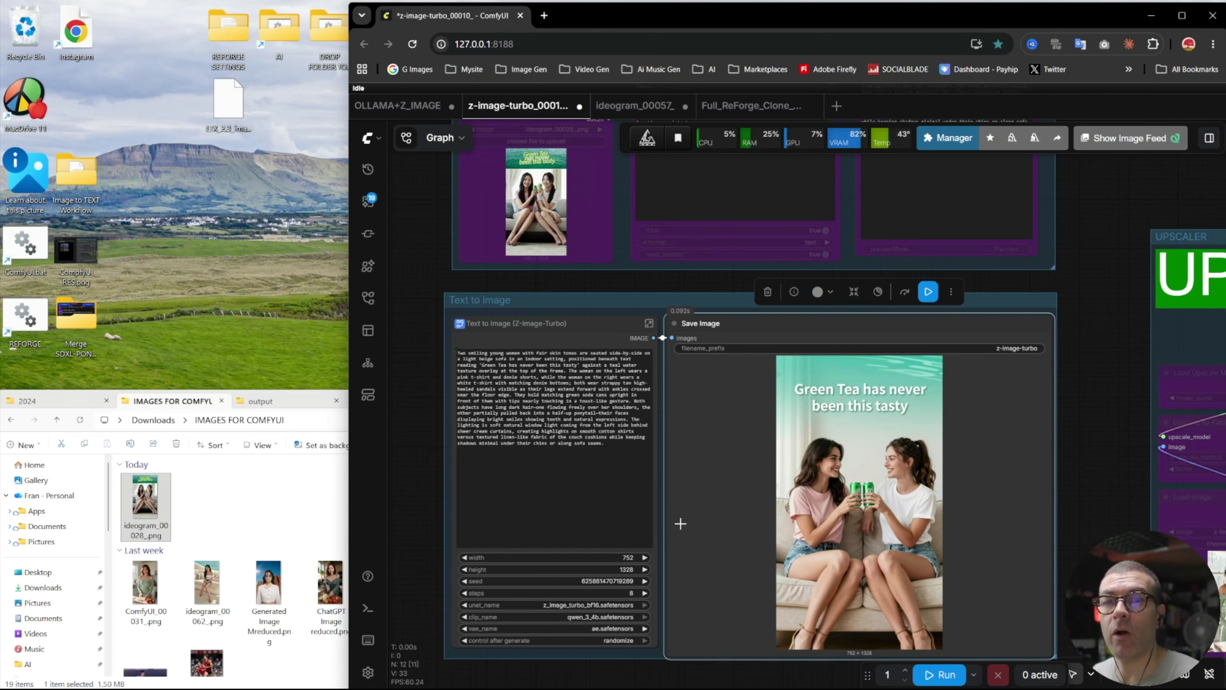
# - Preview the reference ideogram_00028_.png and the generated z-image-turbo_00022_.png from the output folder to compare them
pyautogui.click(167, 511)
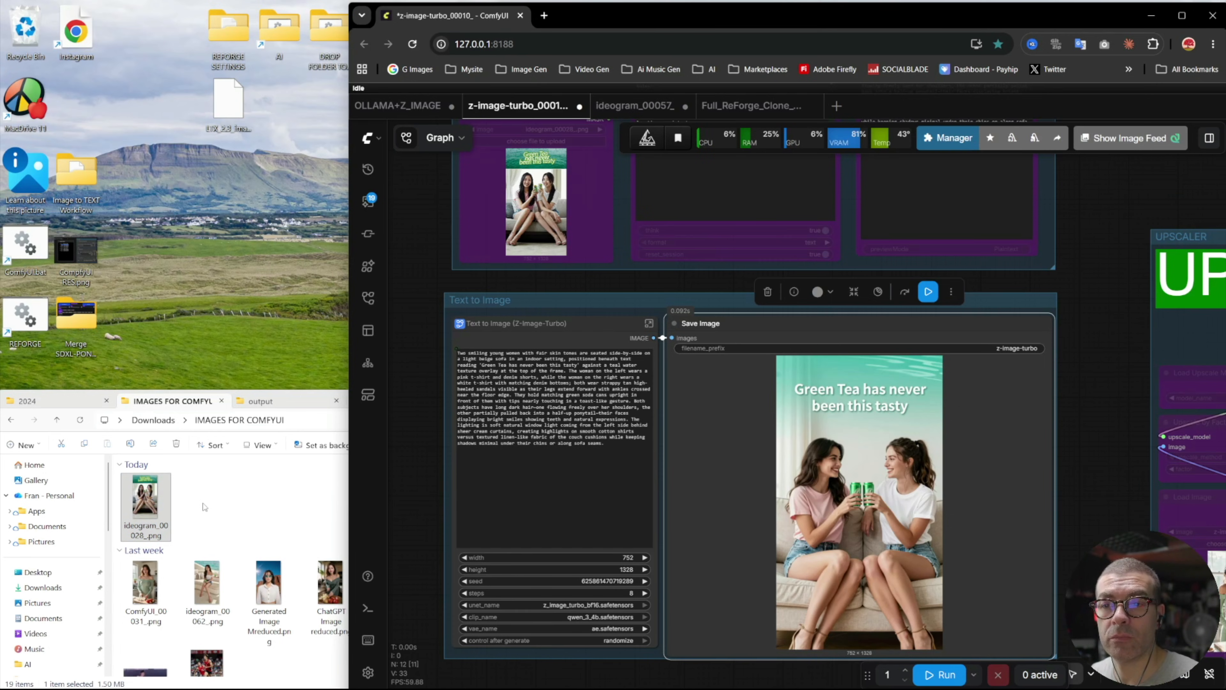
pyautogui.doubleClick(146, 503)
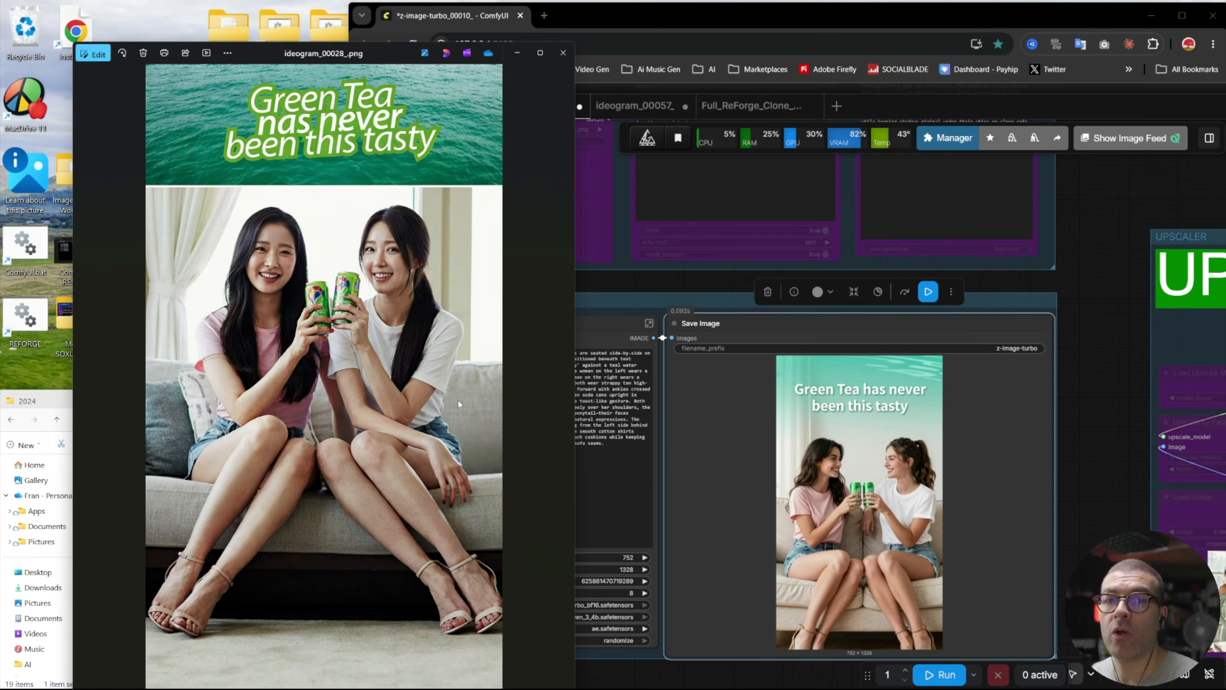
pyautogui.click(564, 53)
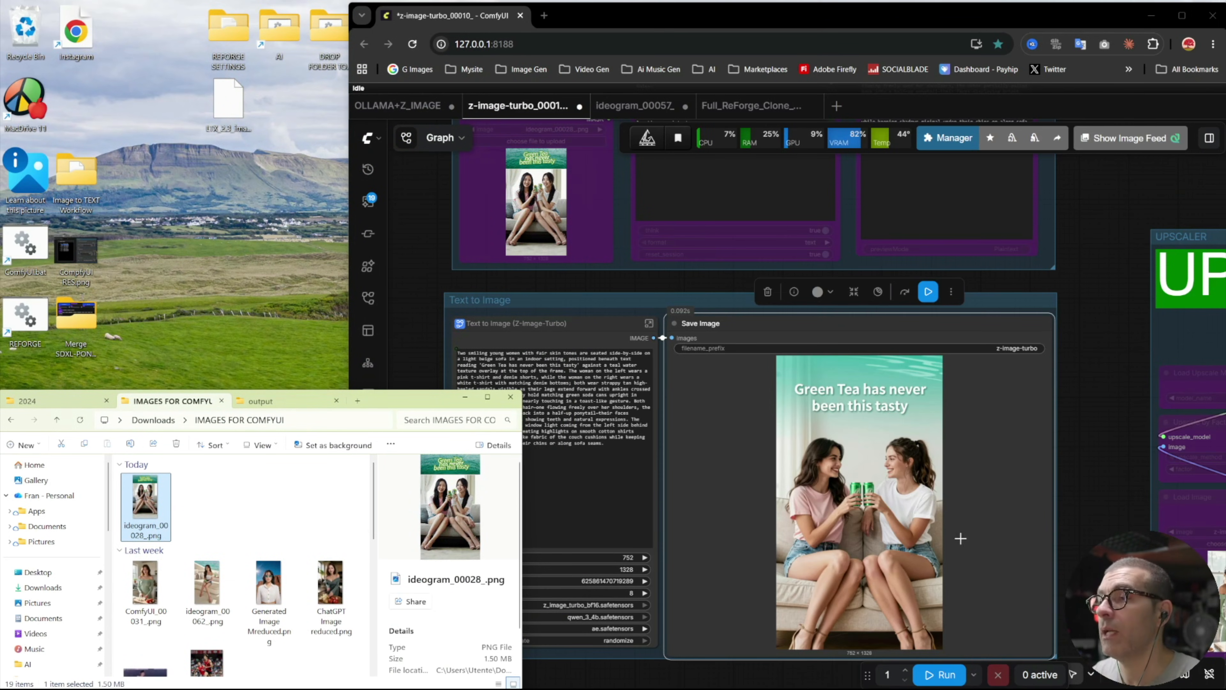
pyautogui.click(260, 400)
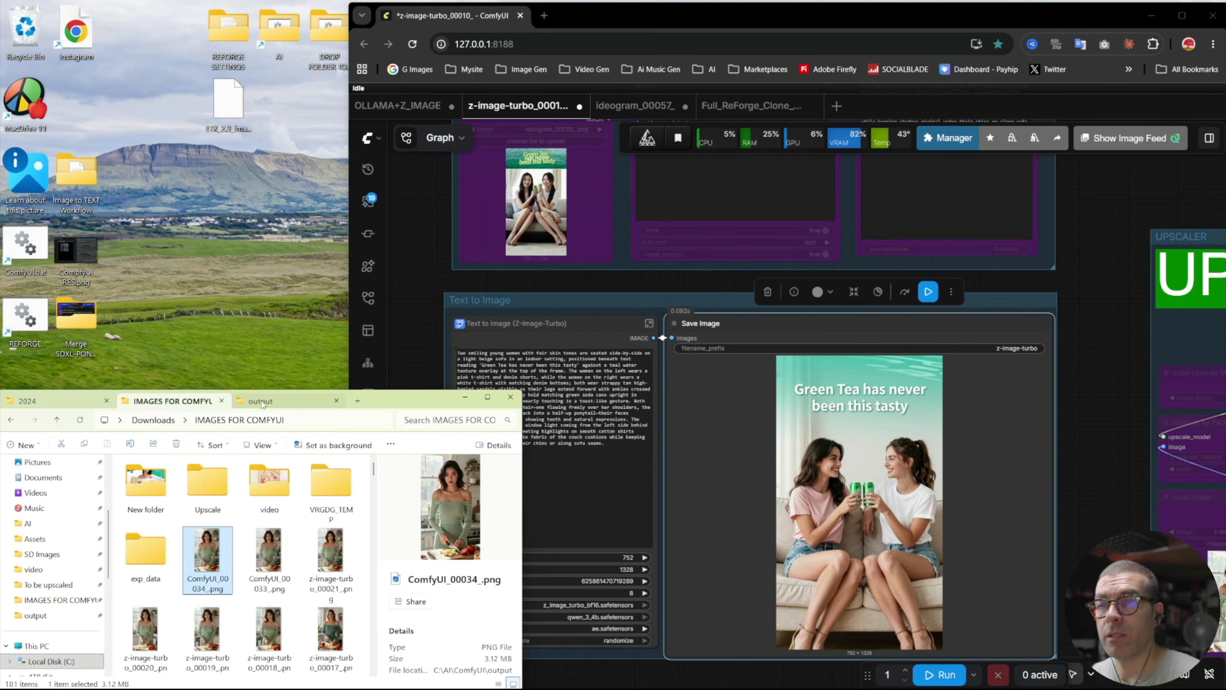
pyautogui.doubleClick(207, 551)
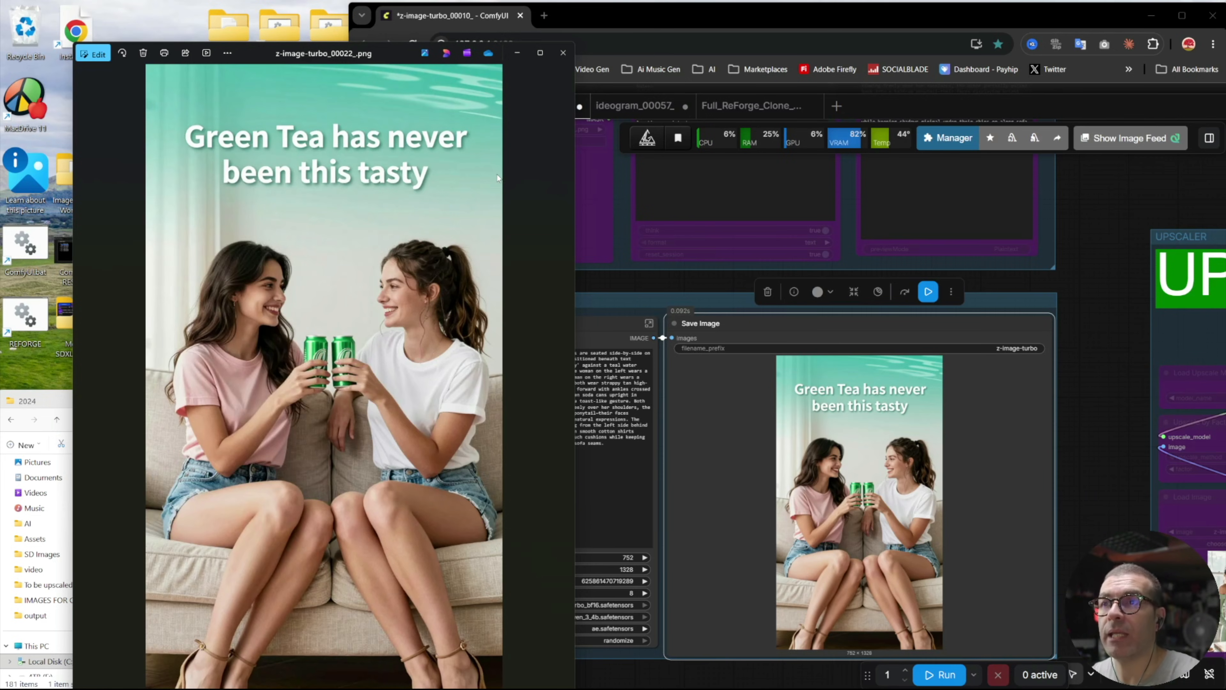
pyautogui.click(563, 56)
# - Add the line "Anime style advert." above the description in the Text to Image prompt, separated by a blank line
pyautogui.click(611, 453)
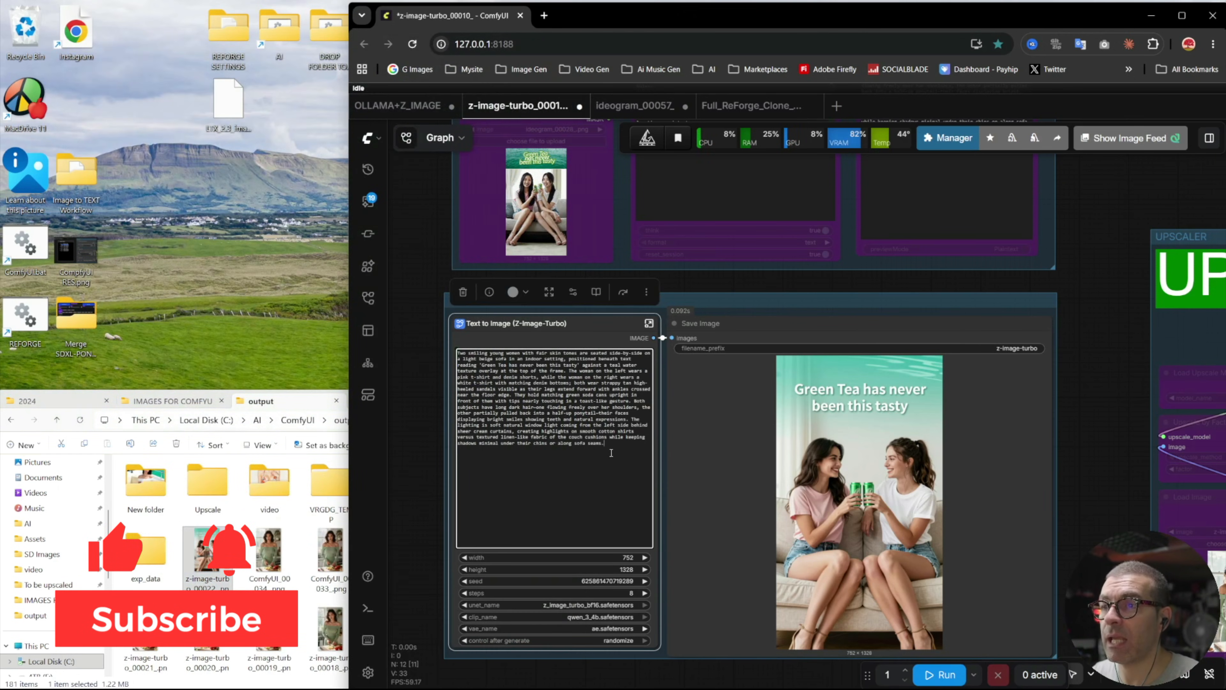
pyautogui.scroll(5, 481, 372)
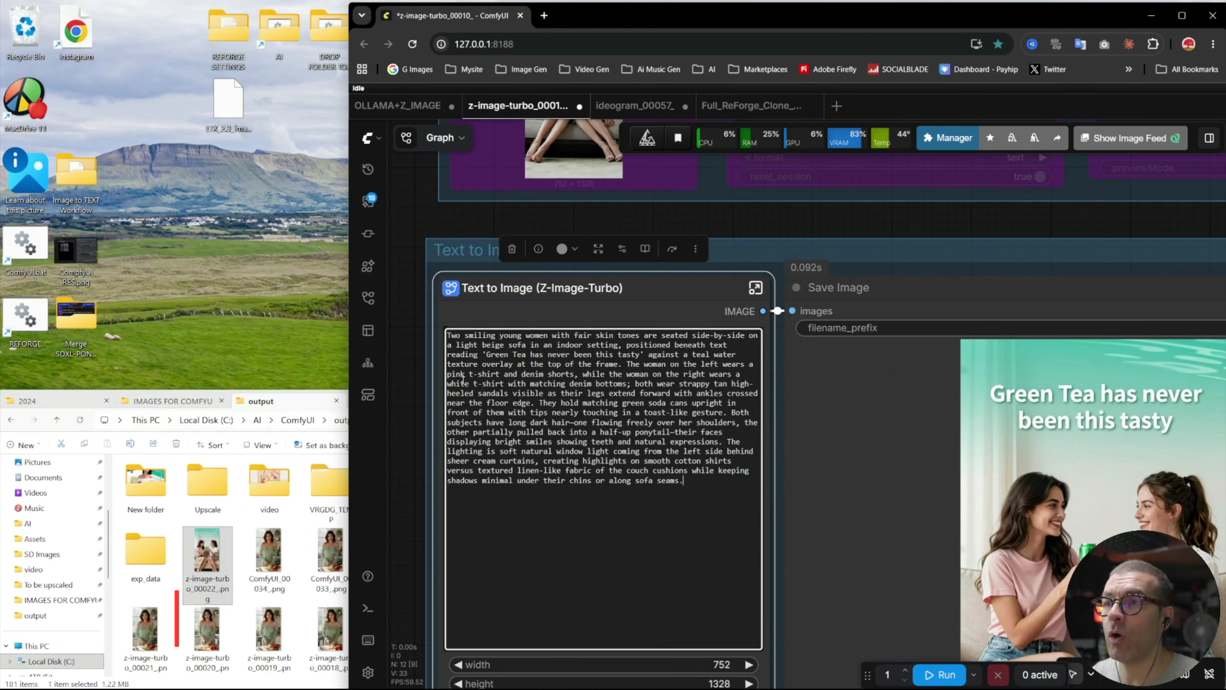
pyautogui.moveTo(420, 318); pyautogui.dragTo(436, 440)
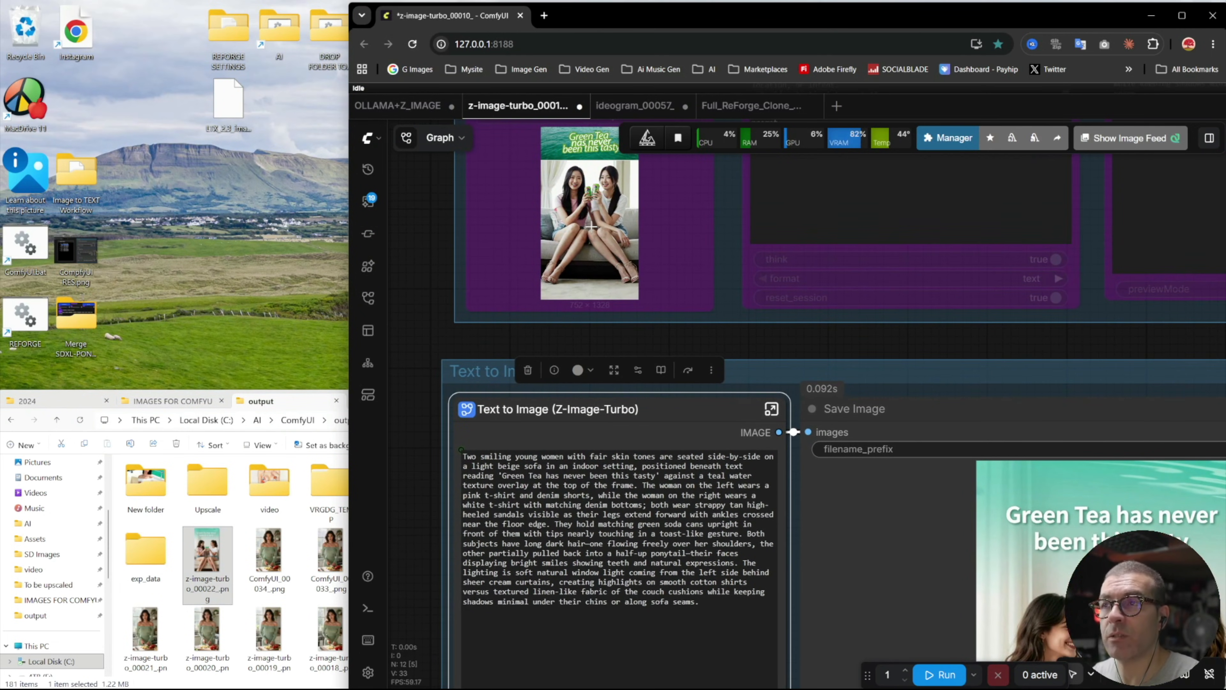
pyautogui.moveTo(398, 554); pyautogui.dragTo(390, 457)
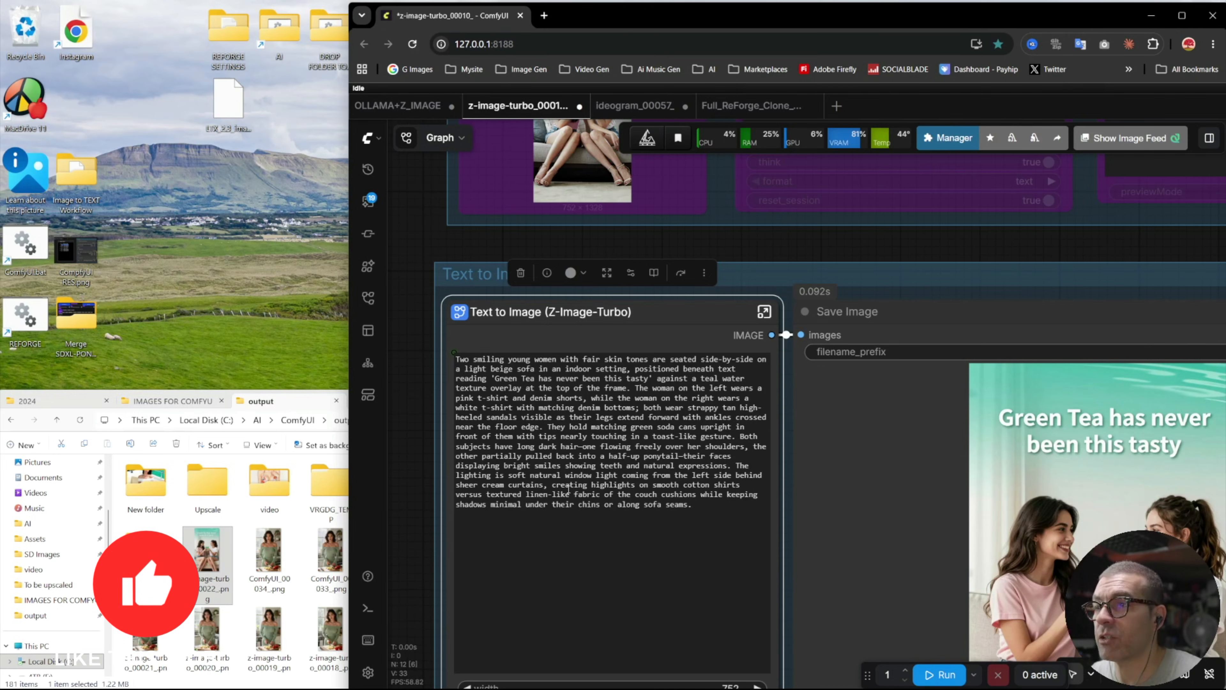
pyautogui.click(482, 395)
pyautogui.hotkey('ctrl', 'Home')
pyautogui.press('Return')
pyautogui.press('Return')
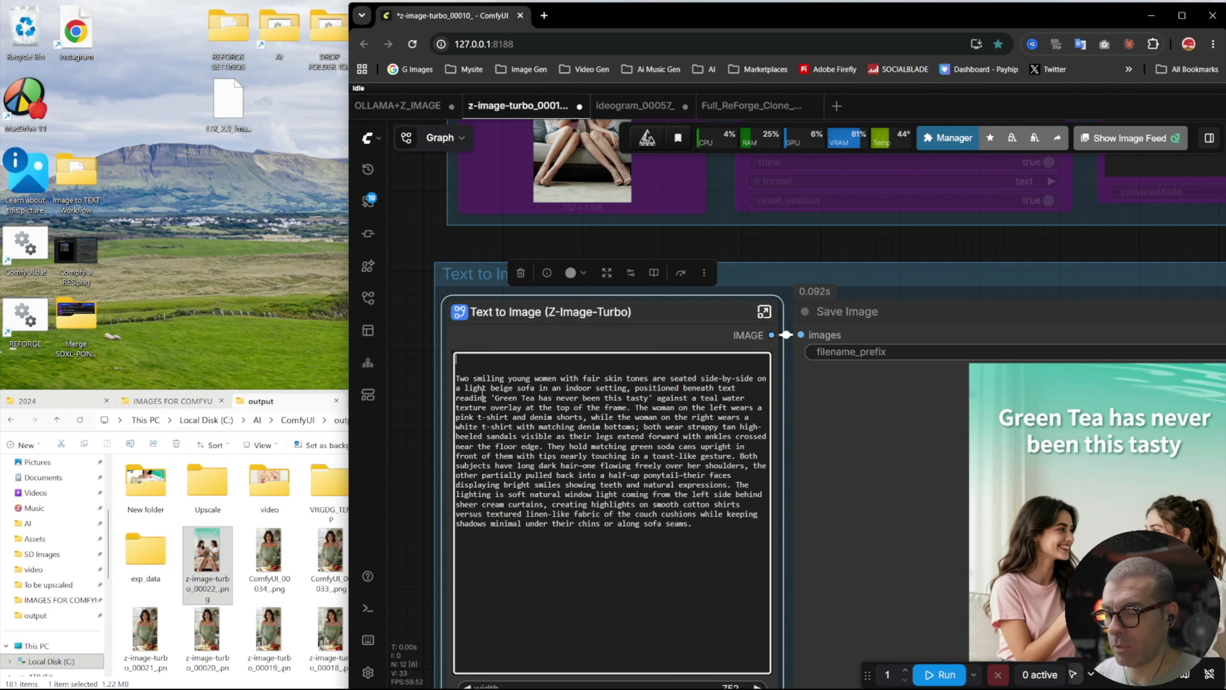
pyautogui.write('Anime style advert.')
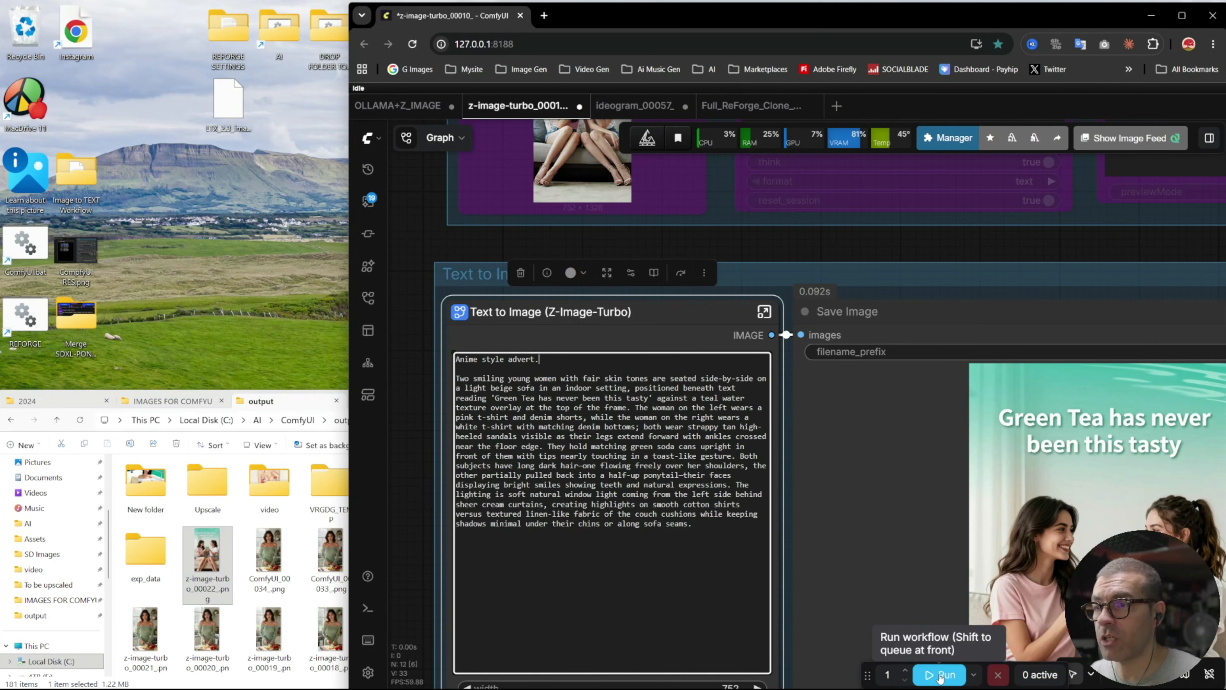
# - Run the workflow with the anime-style prompt and examine the generated green tea advert in the Save Image node
pyautogui.click(939, 675)
pyautogui.scroll(-4, 691, 549)
pyautogui.moveTo(482, 569); pyautogui.dragTo(369, 432)
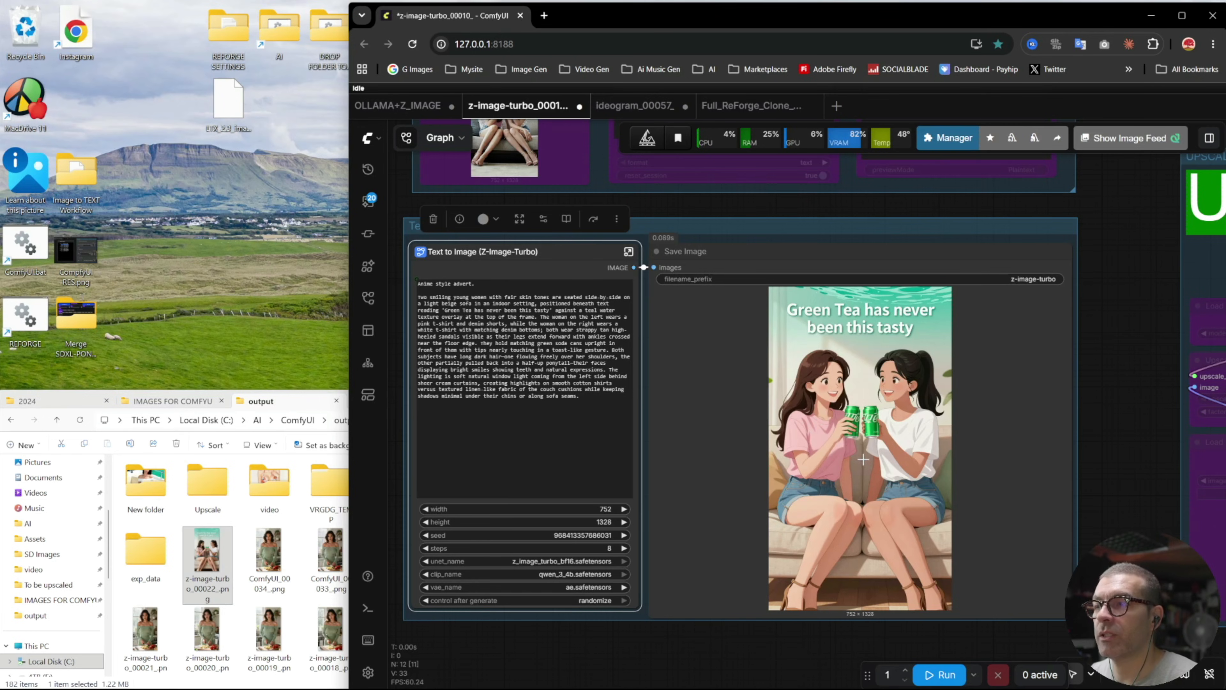
pyautogui.scroll(2, 880, 443)
pyautogui.scroll(3, 881, 439)
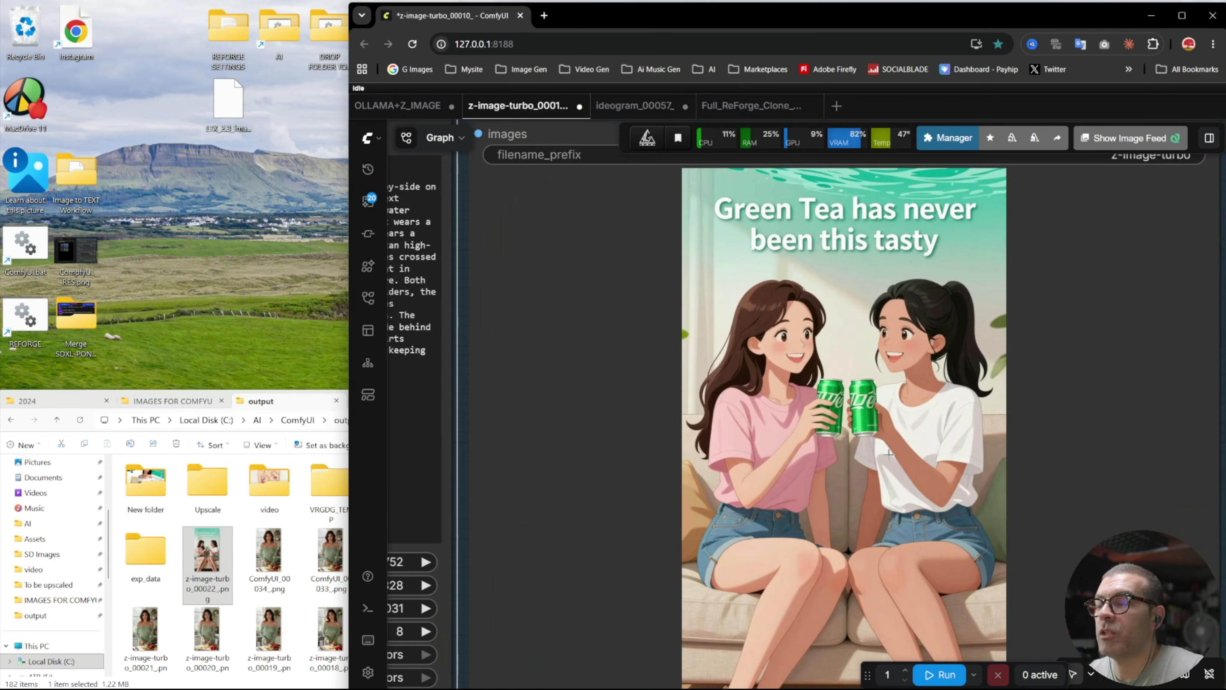
pyautogui.scroll(1, 857, 443)
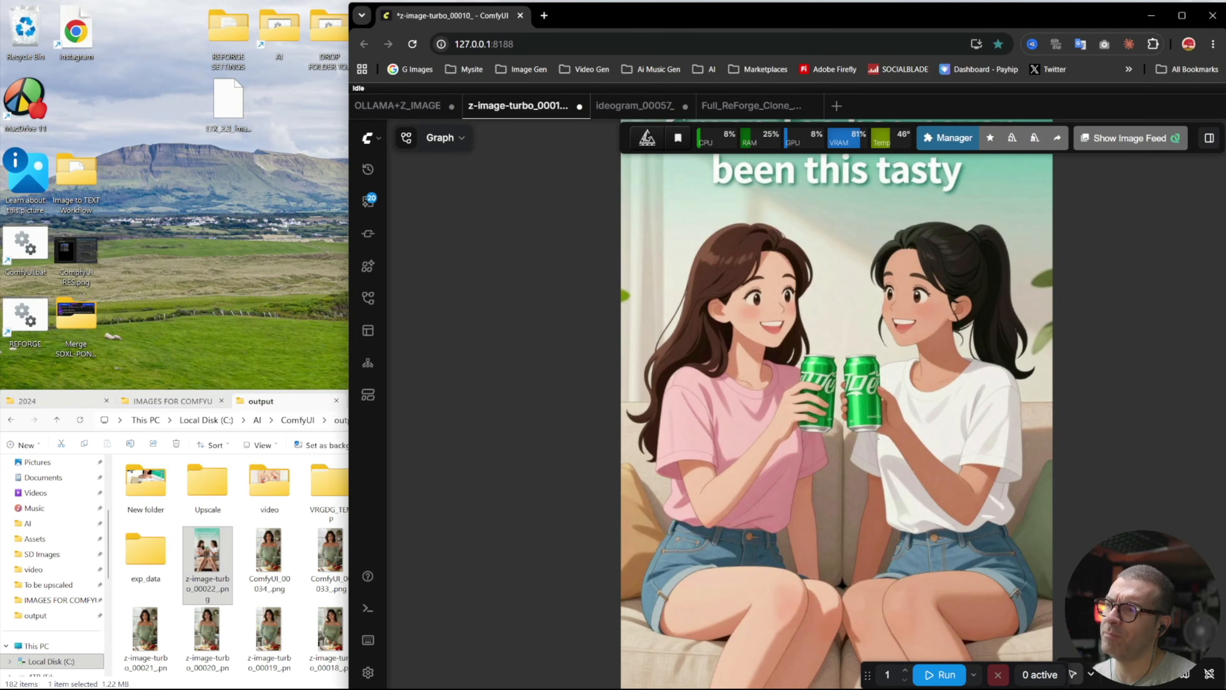
pyautogui.scroll(-3, 841, 475)
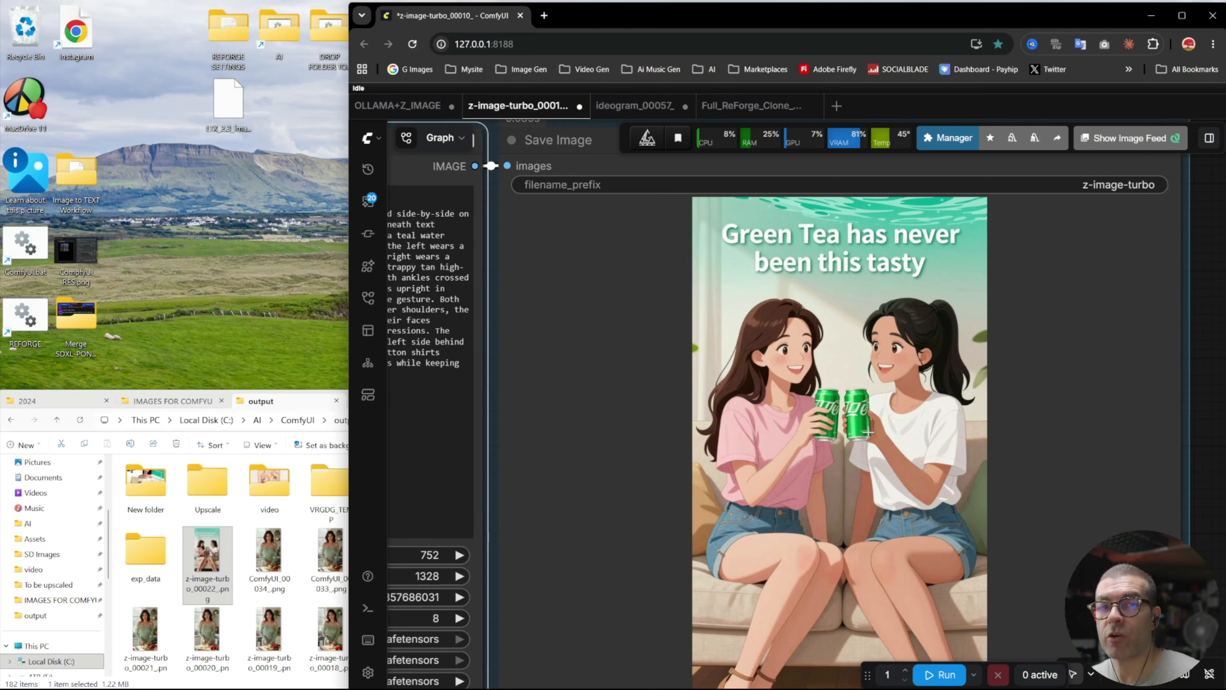
pyautogui.scroll(-1, 867, 432)
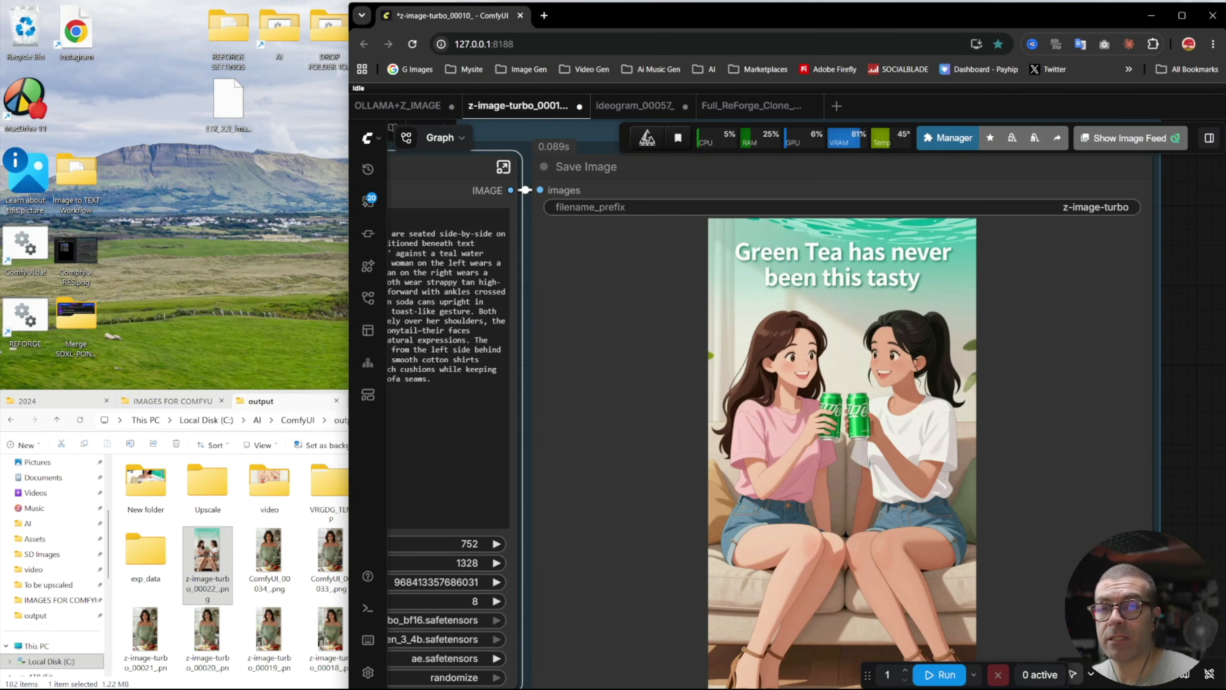
pyautogui.scroll(-2, 862, 456)
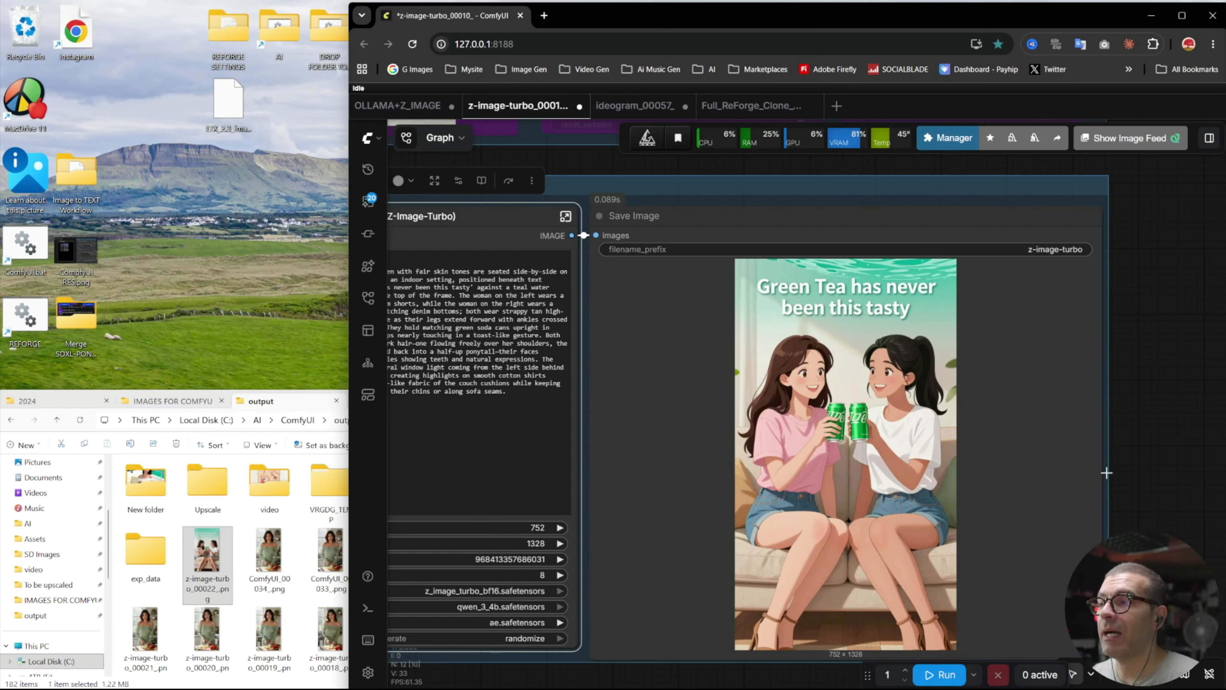
# - Generate another variation of the advert with the same prompt and inspect it up close
pyautogui.moveTo(1107, 472); pyautogui.dragTo(1111, 420)
pyautogui.click(938, 676)
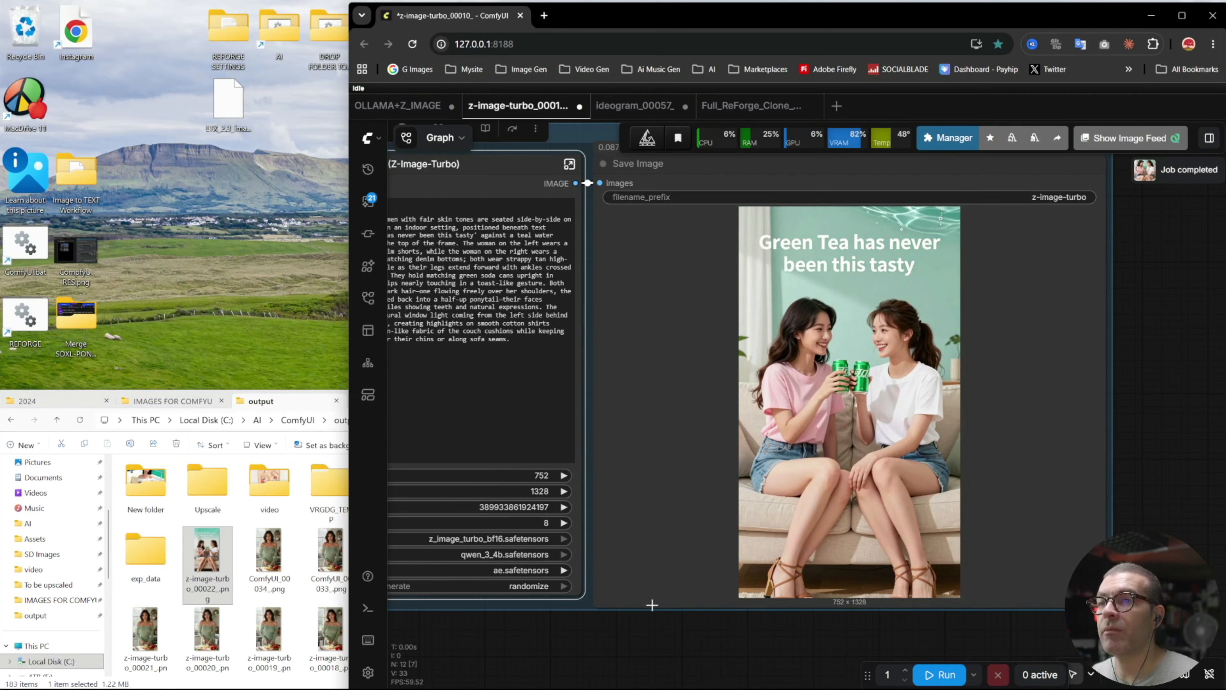
pyautogui.scroll(3, 815, 401)
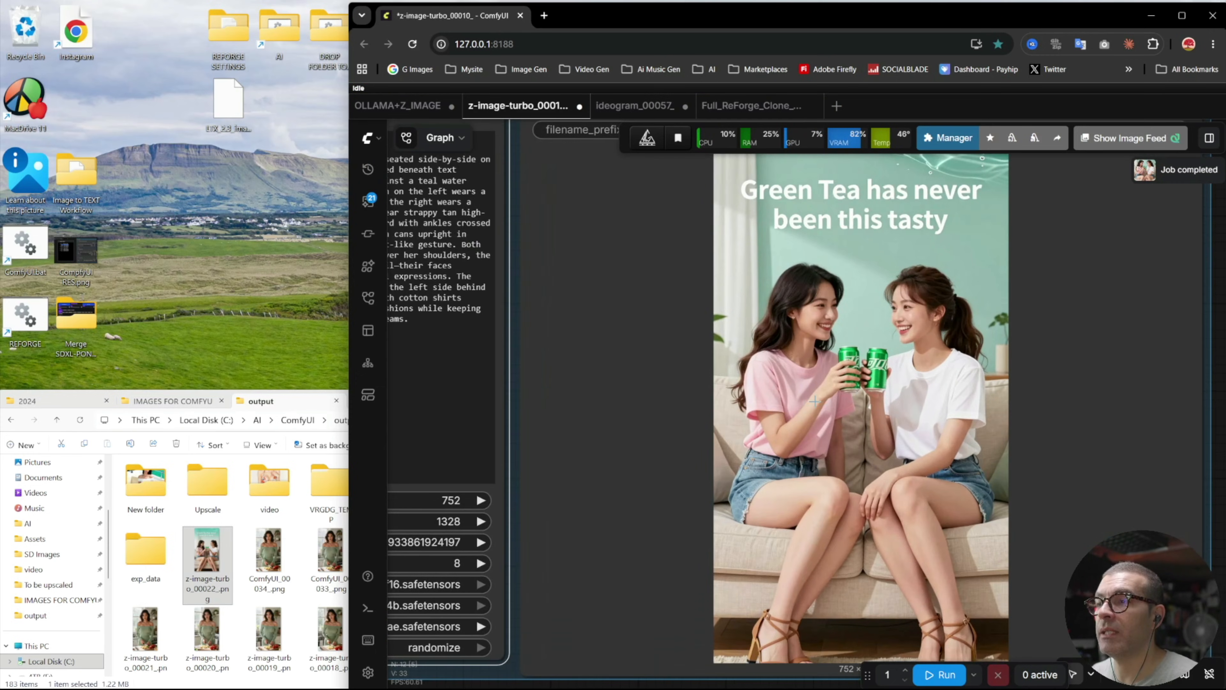
pyautogui.scroll(-3, 785, 427)
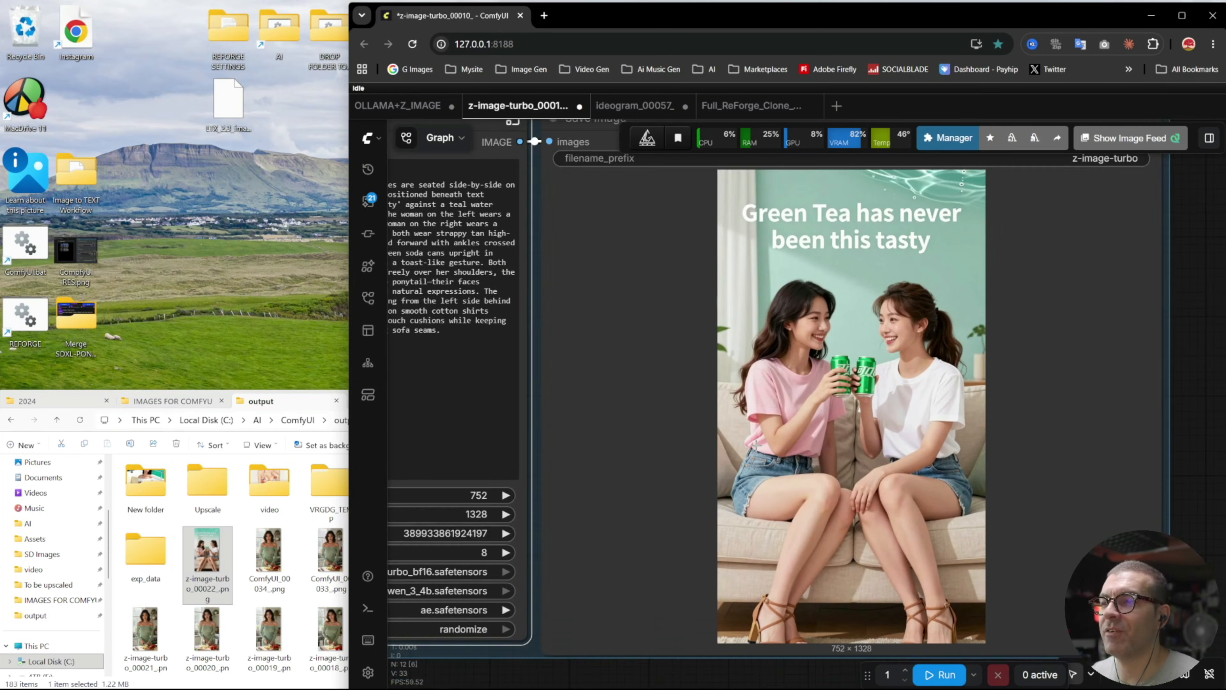
pyautogui.moveTo(638, 643); pyautogui.dragTo(780, 683)
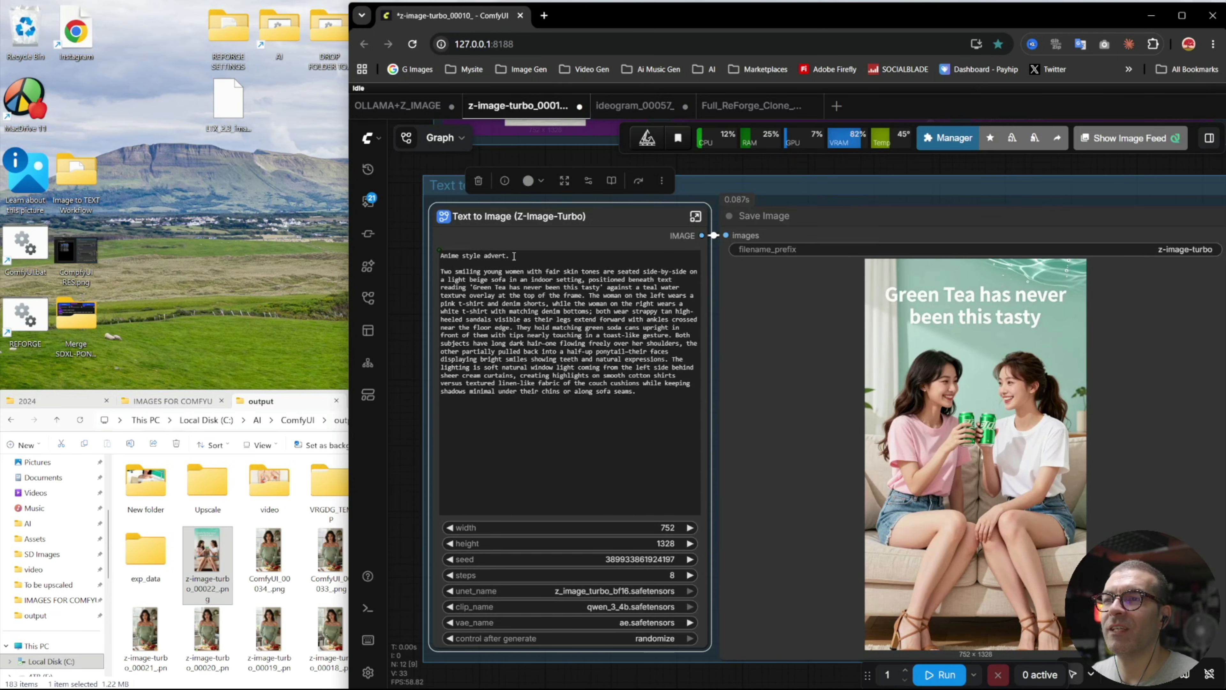
# - Queue two more runs of the anime-style advert and check the latest image's characters and soda cans
pyautogui.click(940, 674)
pyautogui.moveTo(715, 665); pyautogui.dragTo(688, 646)
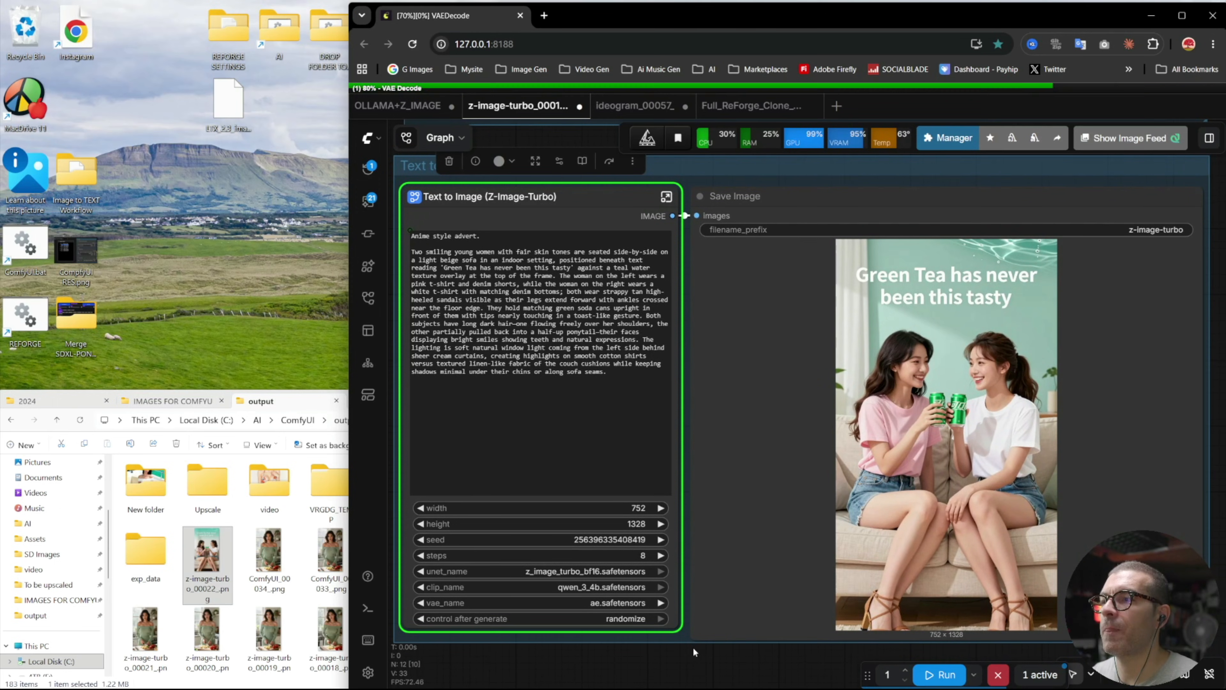
pyautogui.hotkey('ctrl', 'Return')
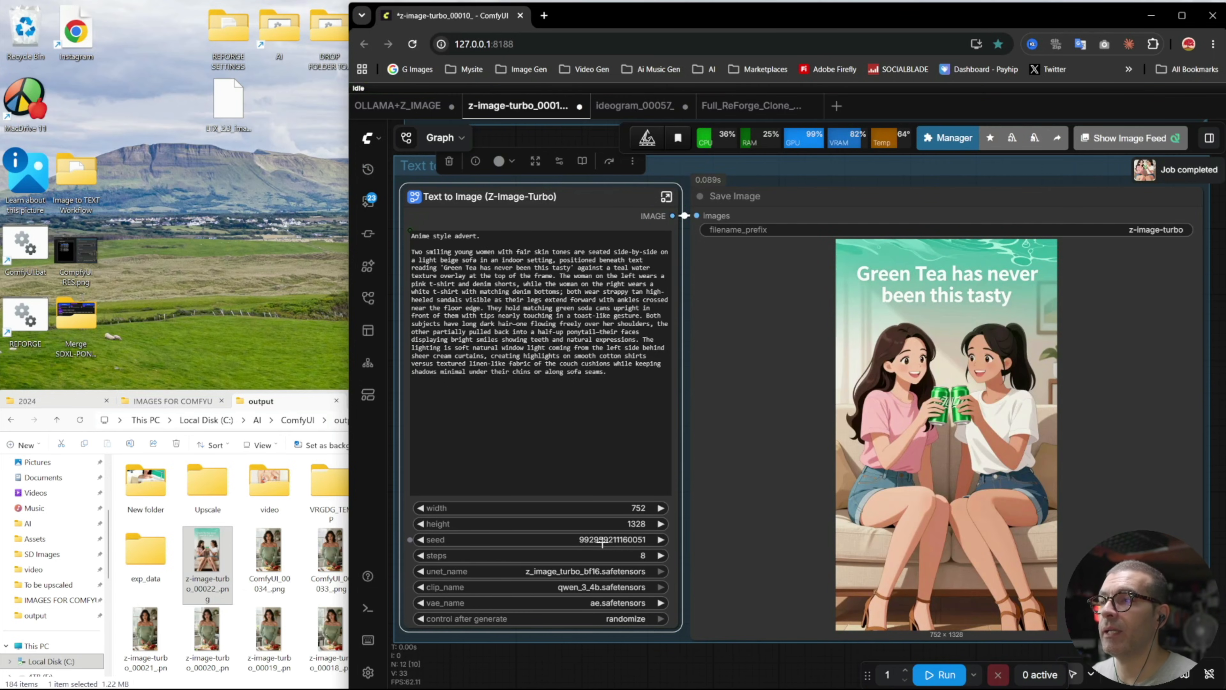
pyautogui.moveTo(809, 656); pyautogui.dragTo(682, 658)
pyautogui.scroll(6, 857, 419)
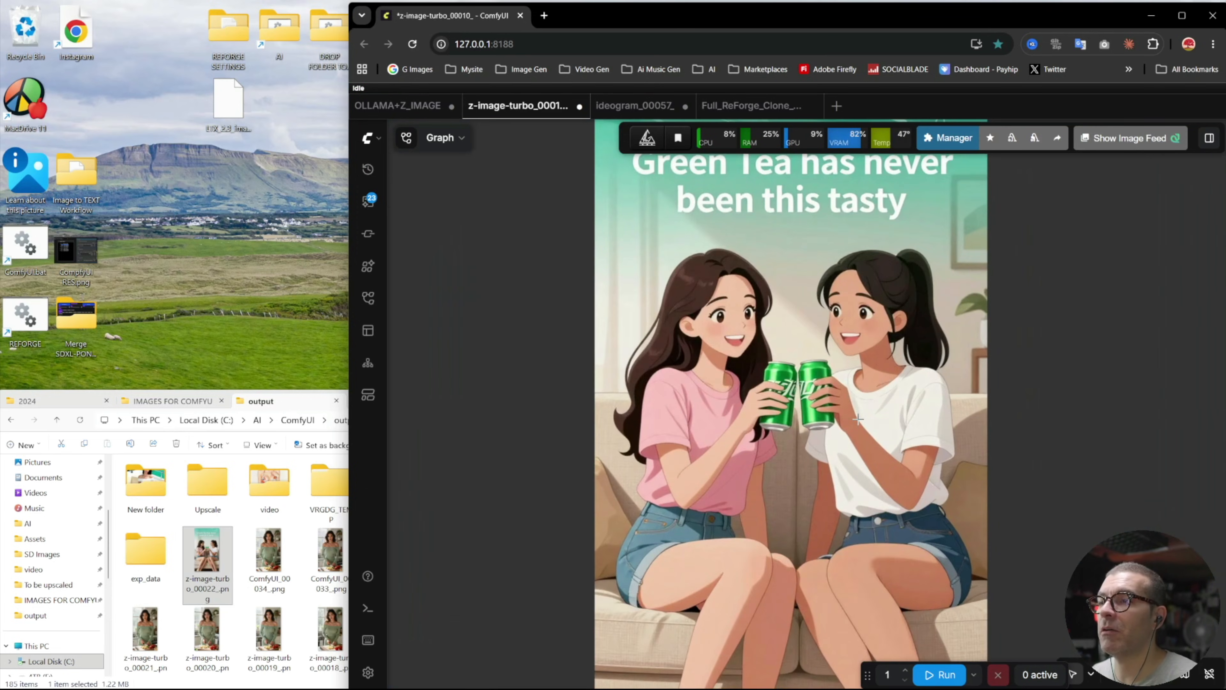
pyautogui.scroll(-3, 932, 427)
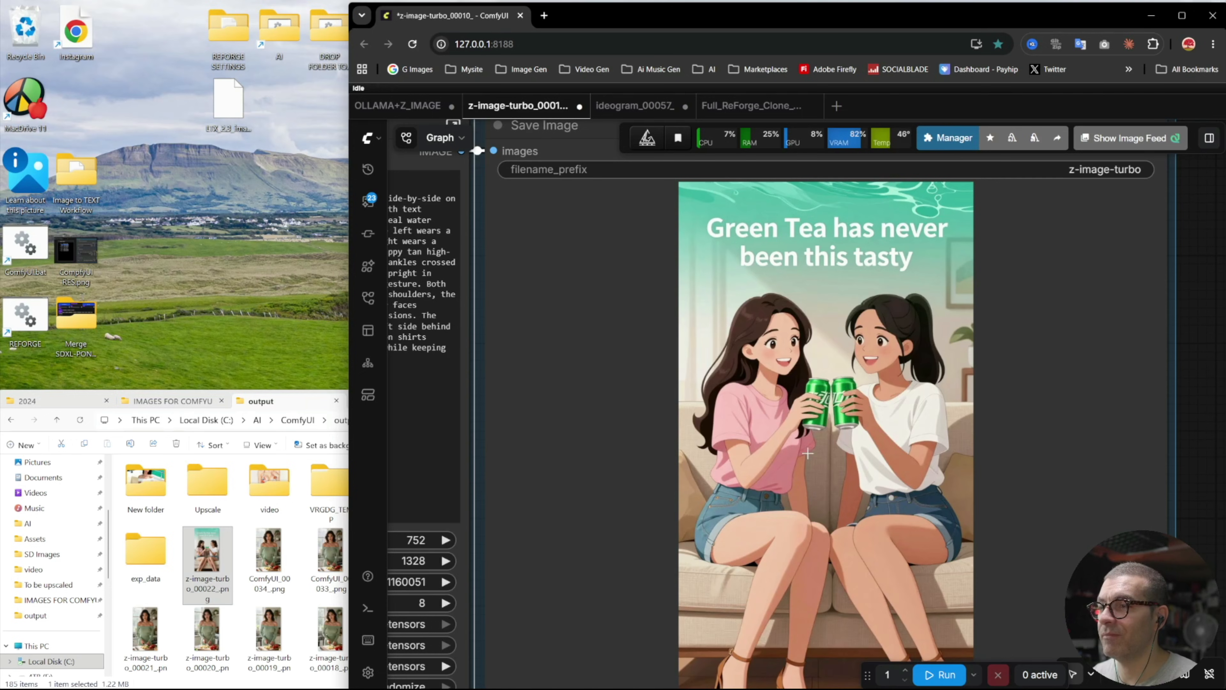
pyautogui.scroll(-3, 584, 560)
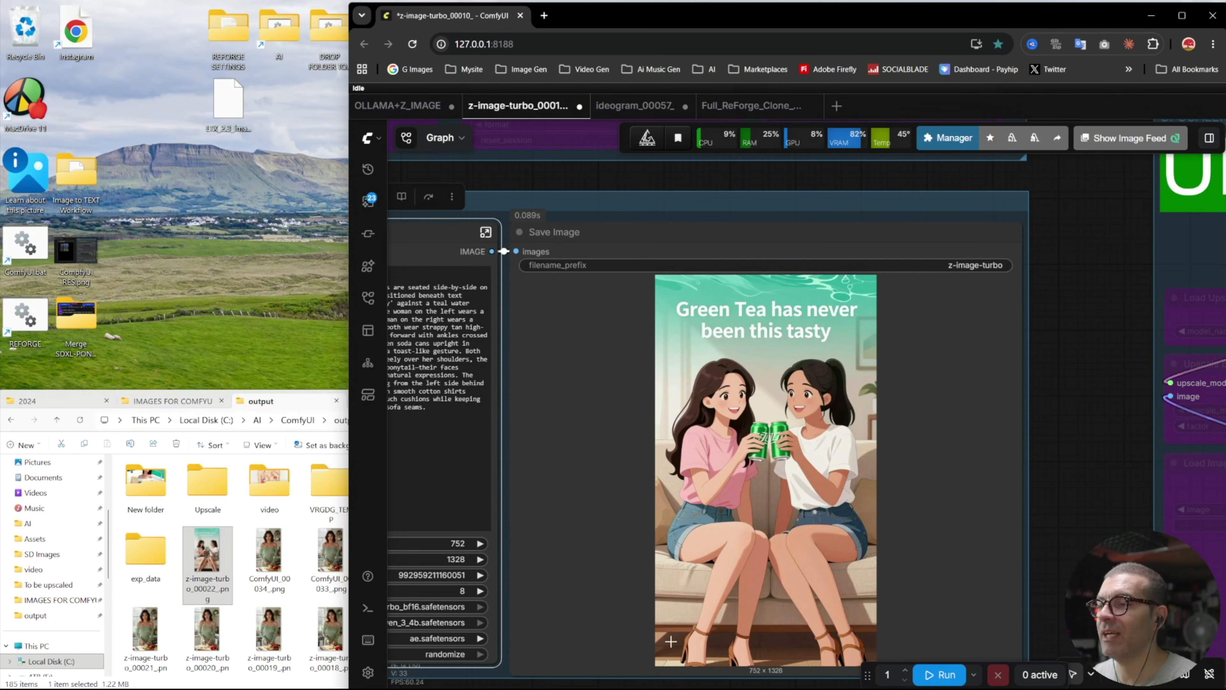
pyautogui.moveTo(622, 675); pyautogui.dragTo(669, 649)
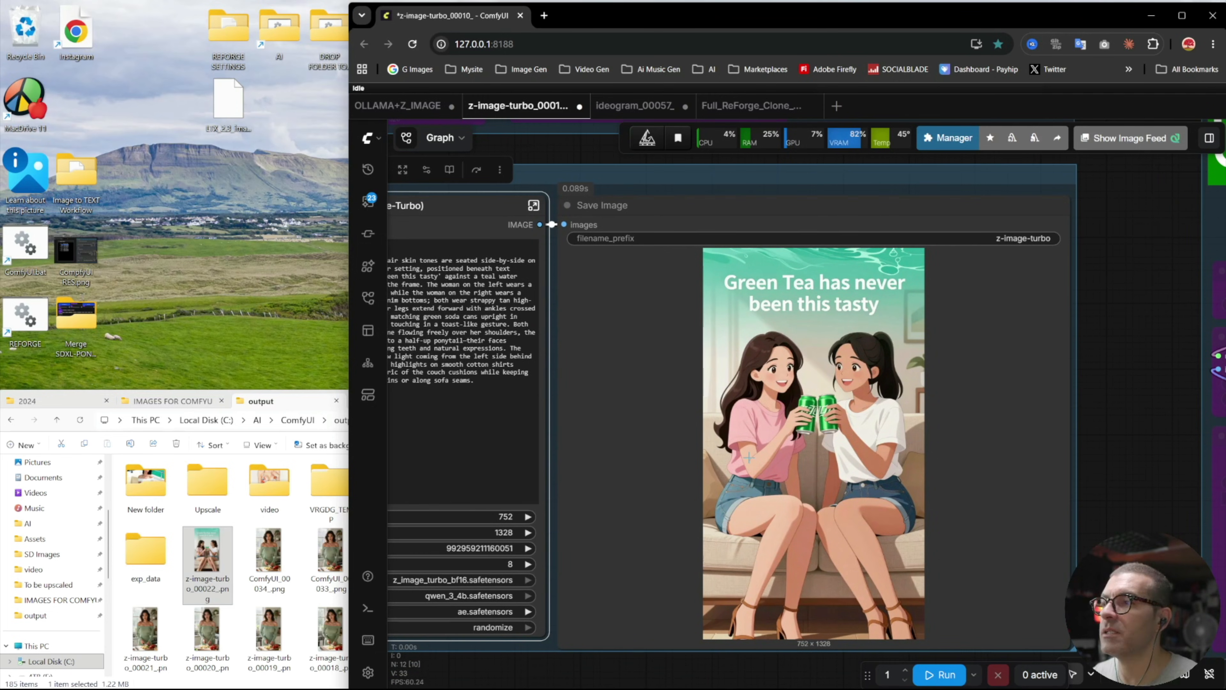
pyautogui.scroll(-1, 746, 458)
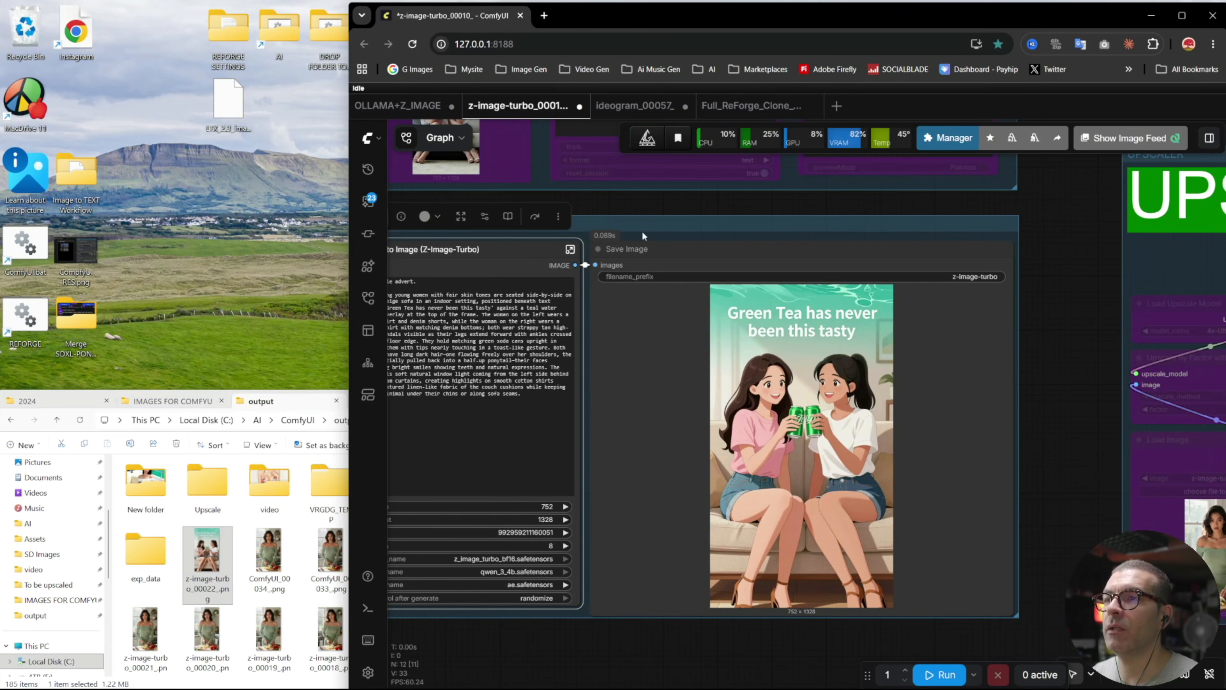
# - Bypass the Text to Image group's nodes and enable the UPSCALER group with z-image-turbo_00026_.png loaded in its Load Image node
pyautogui.click(660, 220)
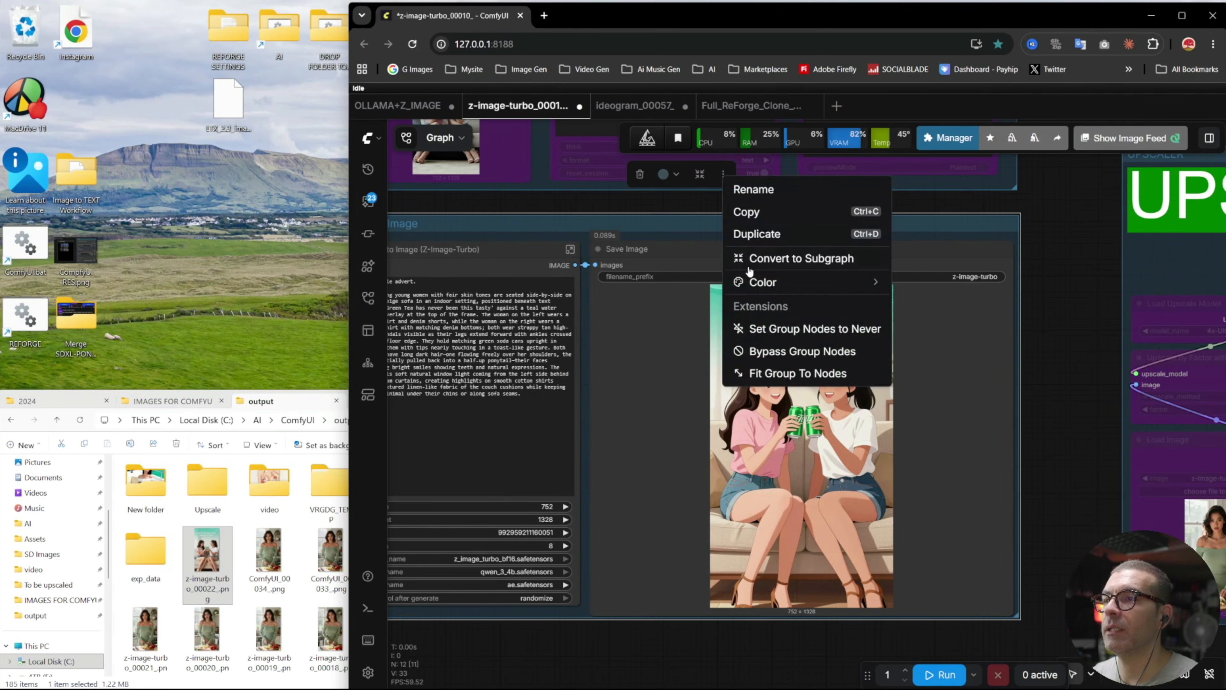
pyautogui.click(773, 351)
pyautogui.moveTo(1052, 317); pyautogui.dragTo(499, 354)
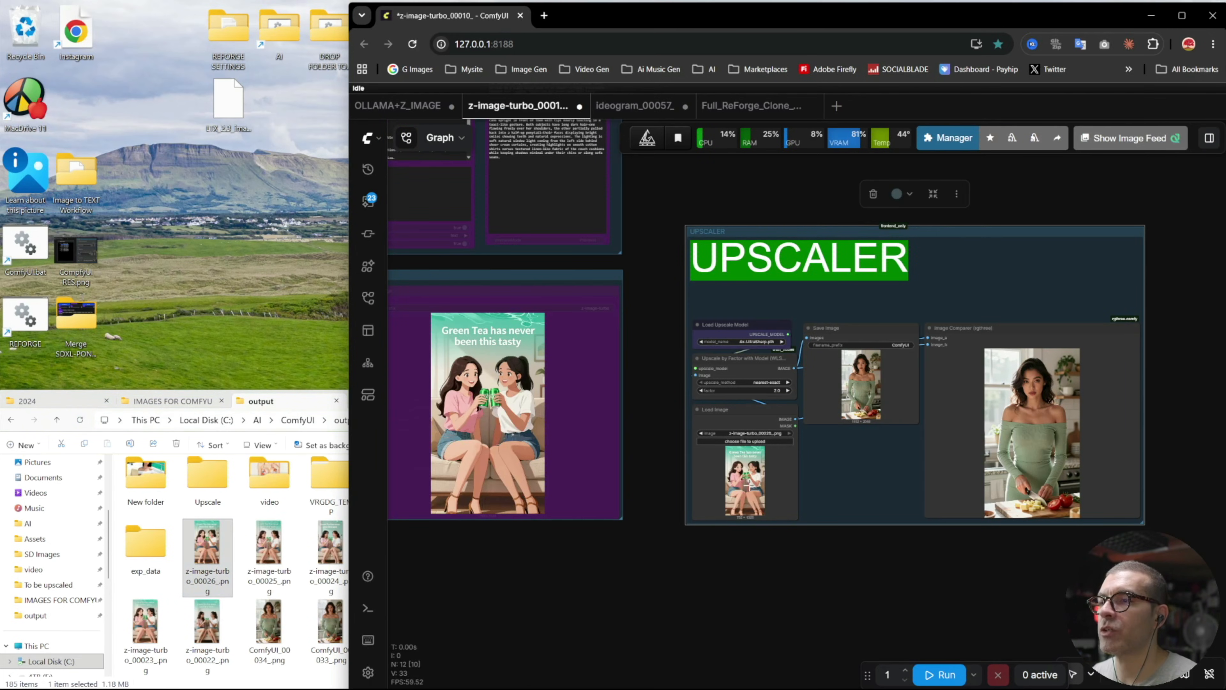
# - Run the 4x-UltraSharp upscale at factor 2.0 and examine the original against the result in the Image Comparer
pyautogui.scroll(1, 904, 579)
pyautogui.moveTo(905, 582); pyautogui.dragTo(784, 602)
pyautogui.click(944, 678)
pyautogui.scroll(3, 826, 586)
pyautogui.scroll(1, 784, 601)
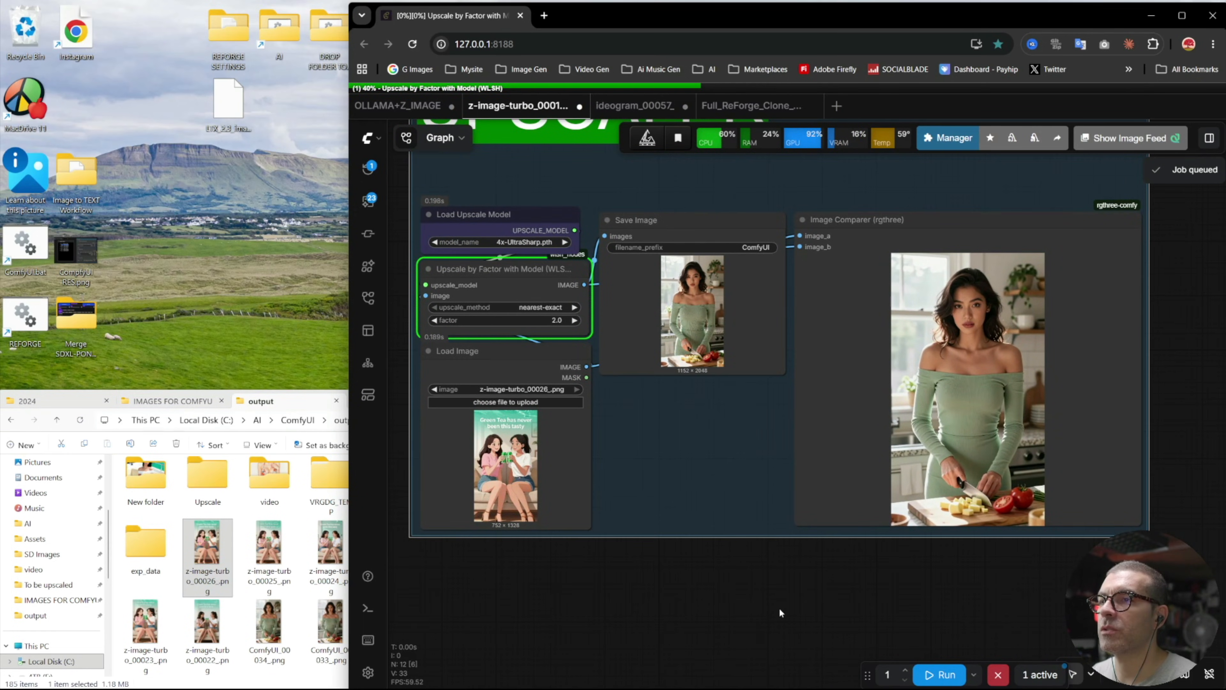
pyautogui.scroll(7, 981, 435)
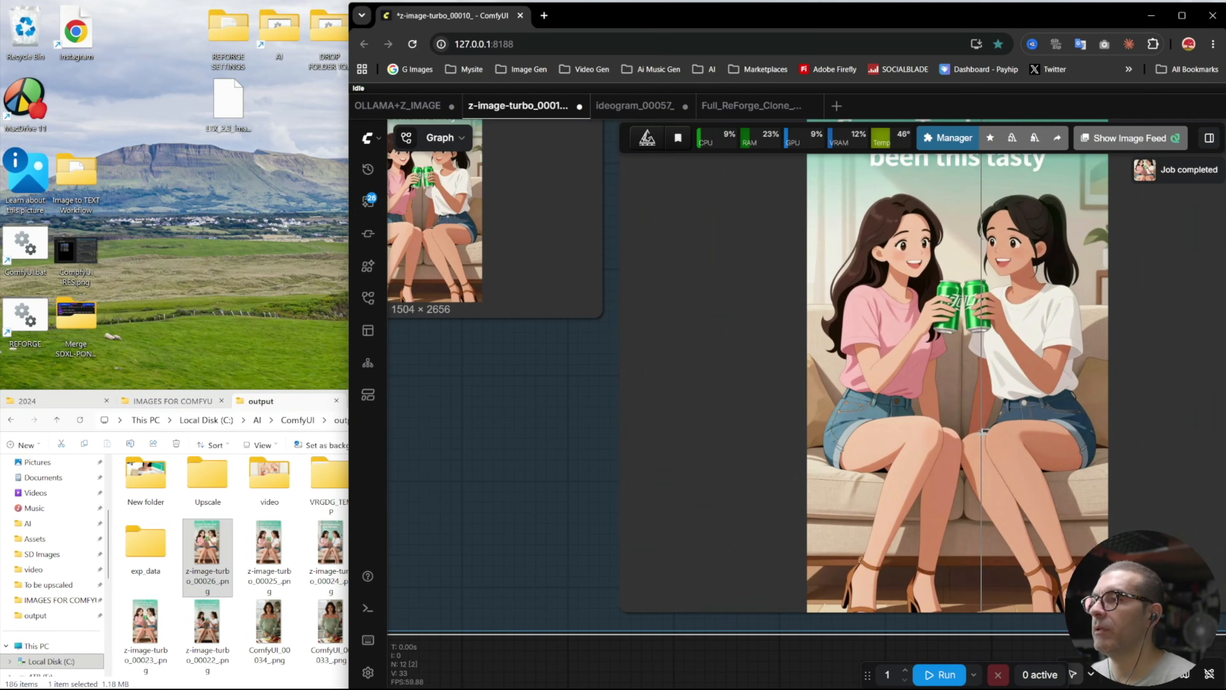
pyautogui.moveTo(695, 658); pyautogui.dragTo(603, 689)
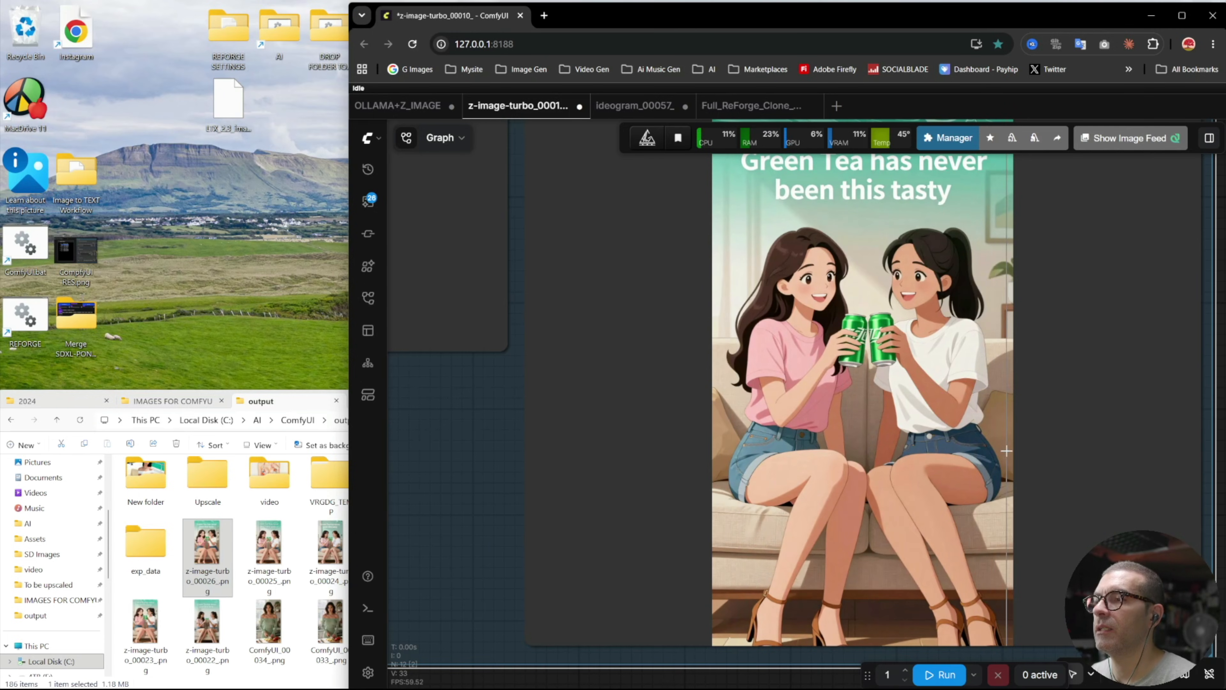
# - Bypass all nodes in the UPSCALER group
pyautogui.scroll(-8, 868, 451)
pyautogui.moveTo(644, 561); pyautogui.dragTo(690, 614)
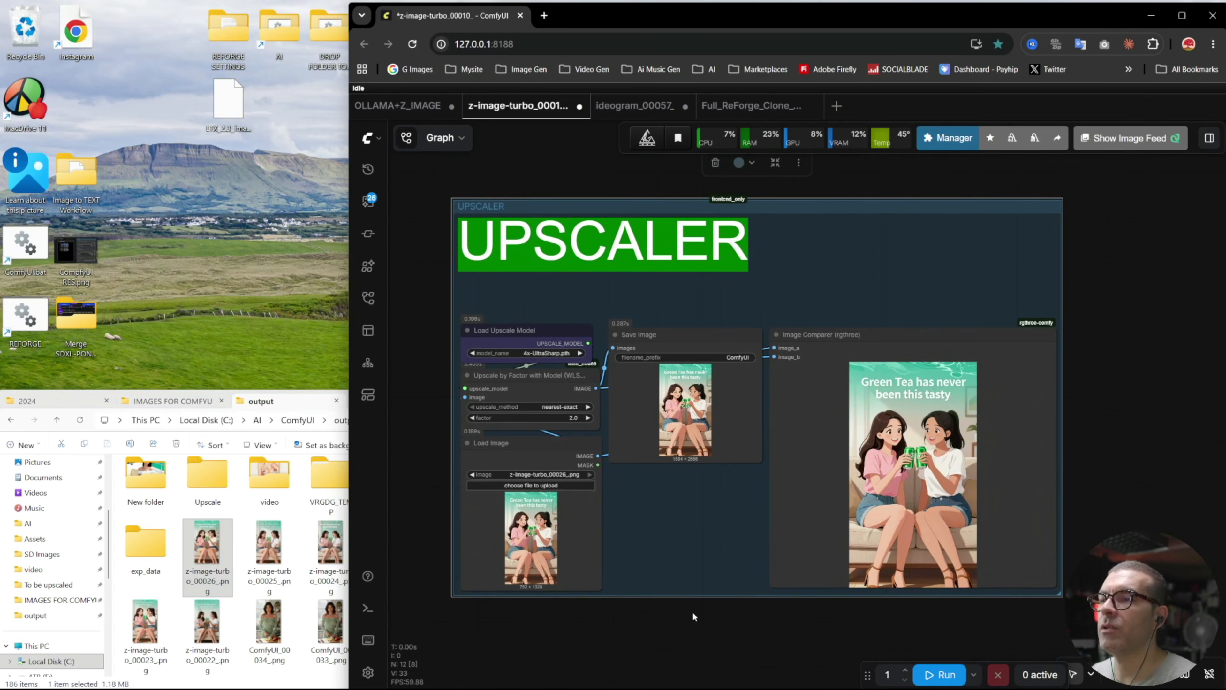
pyautogui.moveTo(762, 202); pyautogui.dragTo(774, 266)
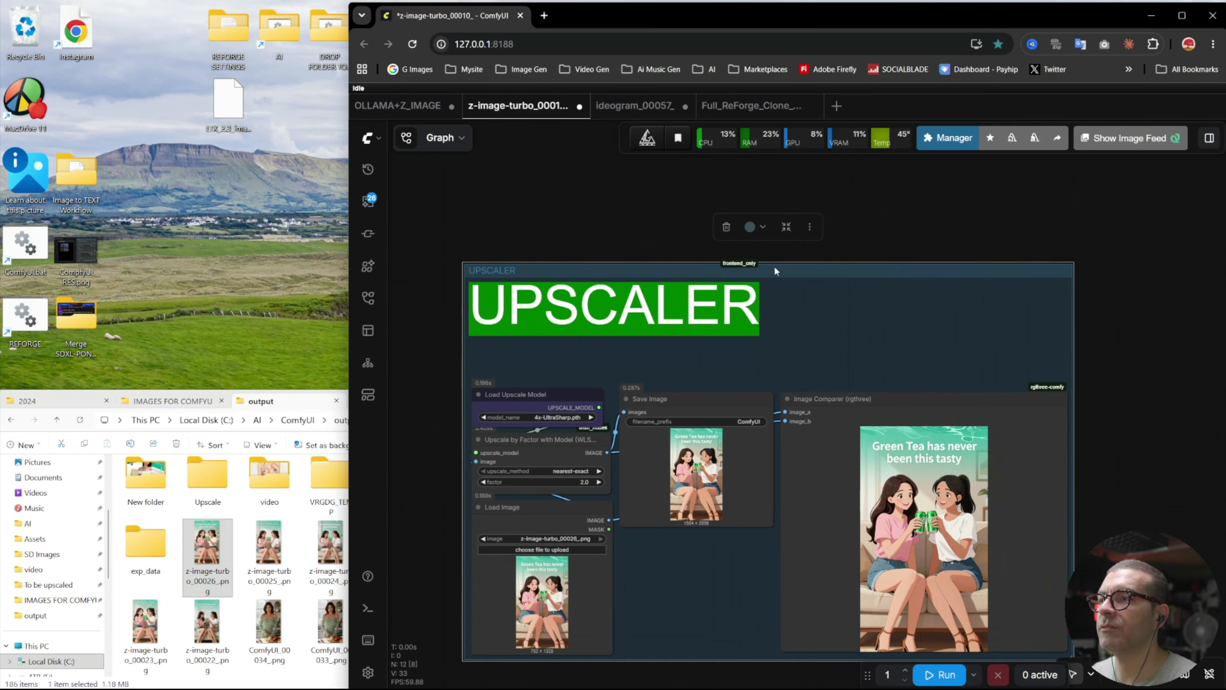
pyautogui.click(810, 227)
pyautogui.click(895, 403)
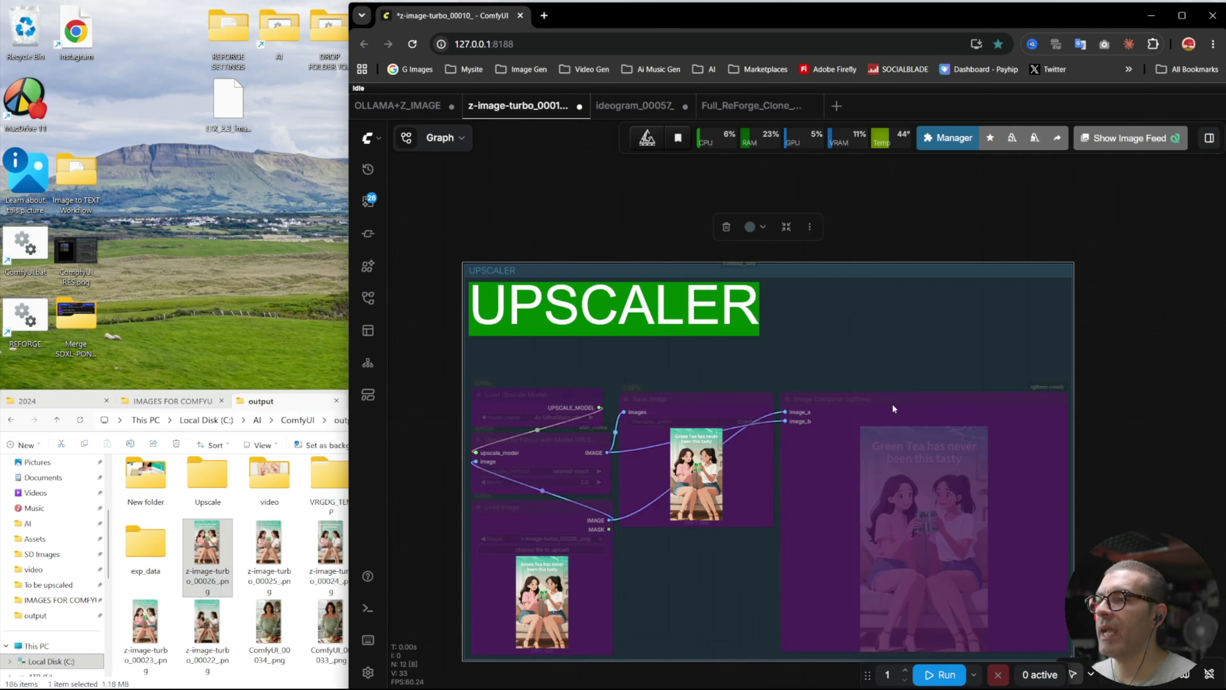
# - Re-enable the nodes of the Ollama group by setting its group nodes to Always
pyautogui.moveTo(502, 404); pyautogui.dragTo(948, 399)
pyautogui.moveTo(645, 306); pyautogui.dragTo(879, 384)
pyautogui.moveTo(455, 411); pyautogui.dragTo(400, 511)
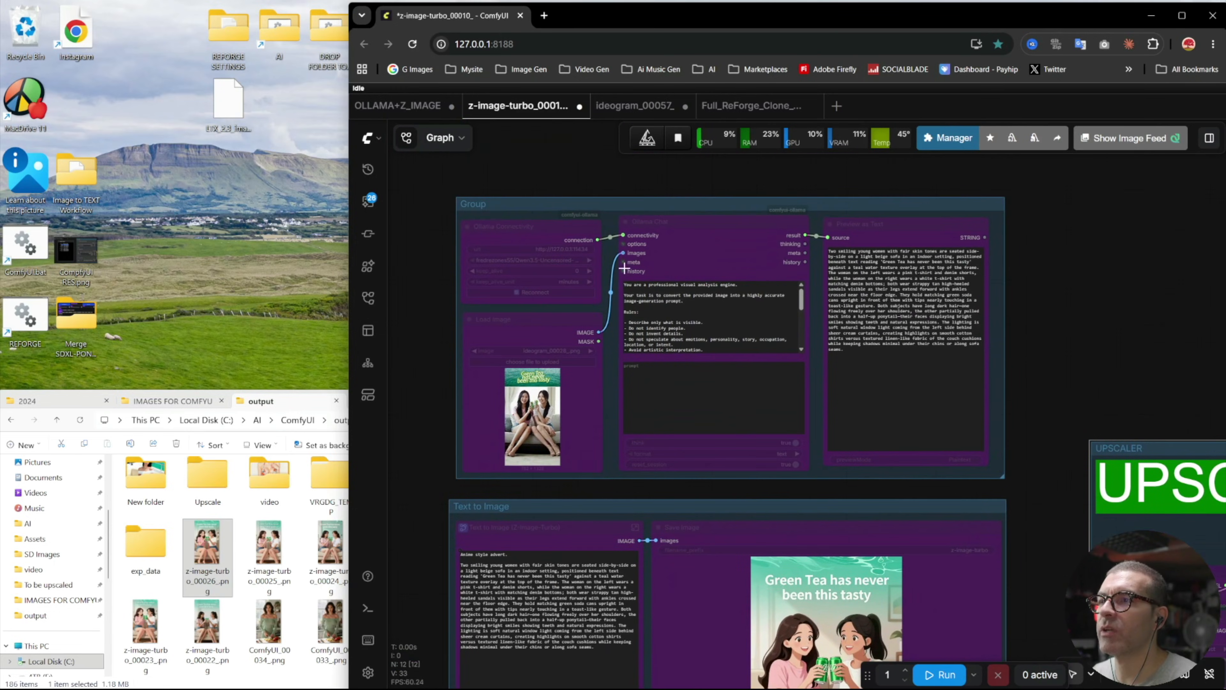
pyautogui.click(696, 200)
pyautogui.click(772, 160)
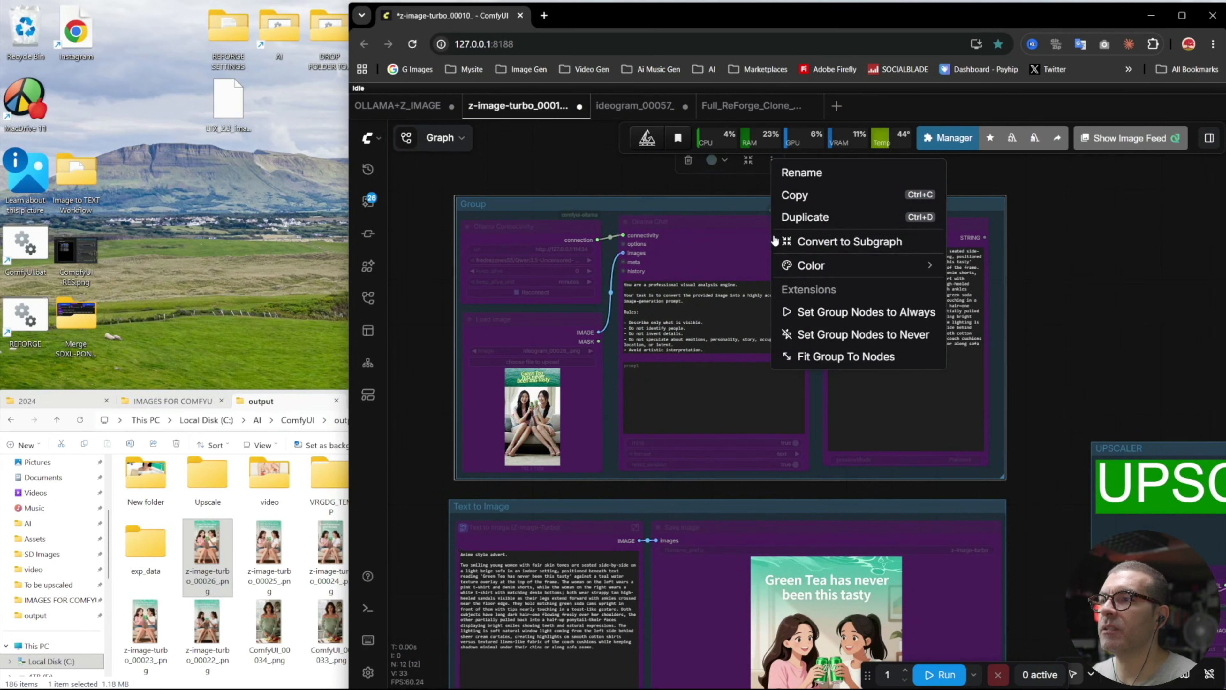
pyautogui.click(821, 312)
pyautogui.moveTo(415, 454); pyautogui.dragTo(440, 456)
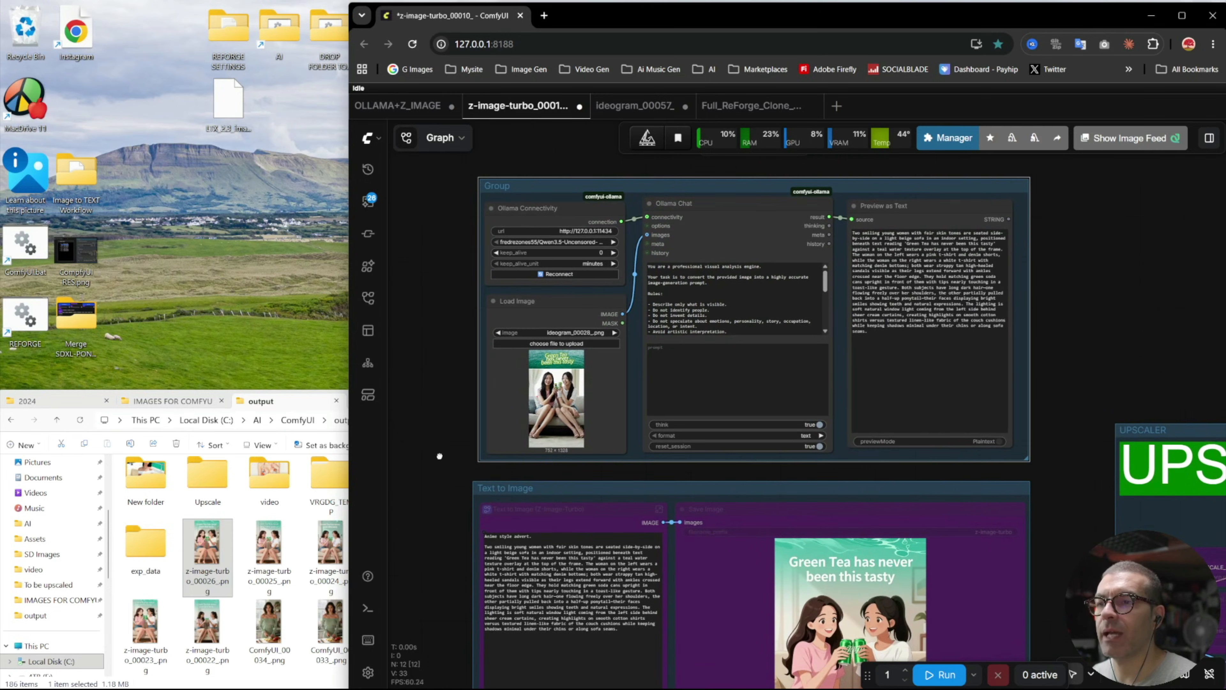
pyautogui.moveTo(416, 501); pyautogui.dragTo(466, 535)
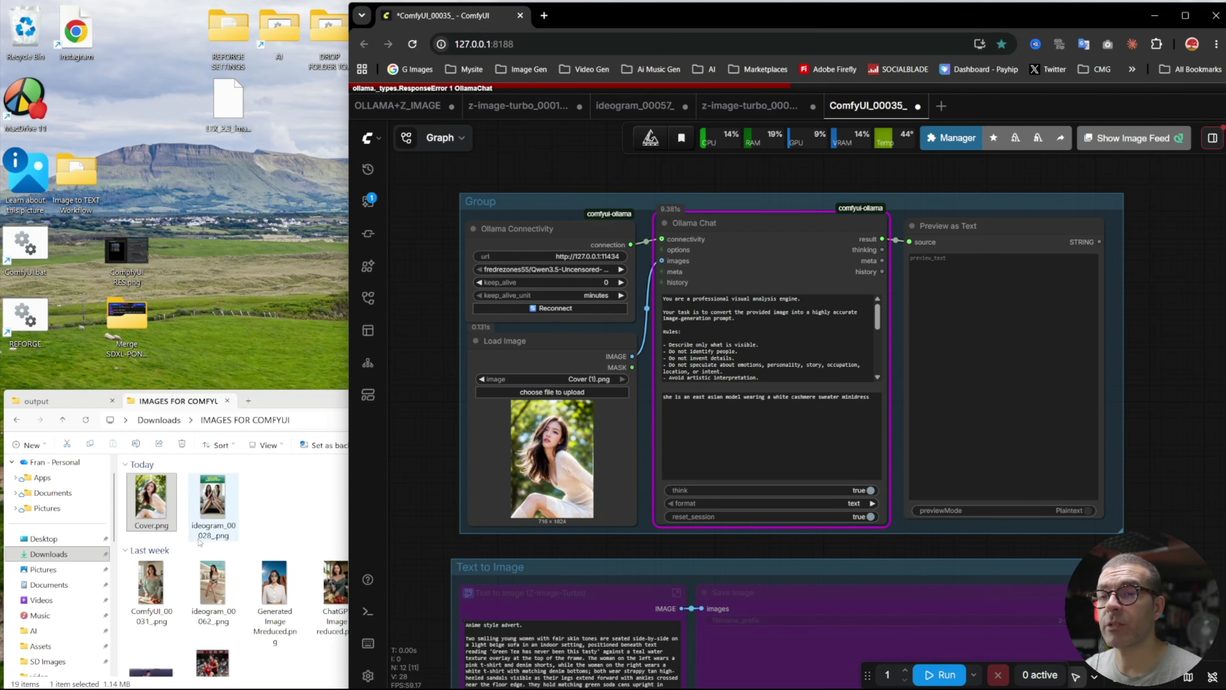
# - View the reference image Cover.png from the IMAGES FOR COMFYUI folder at full size
pyautogui.click(172, 509)
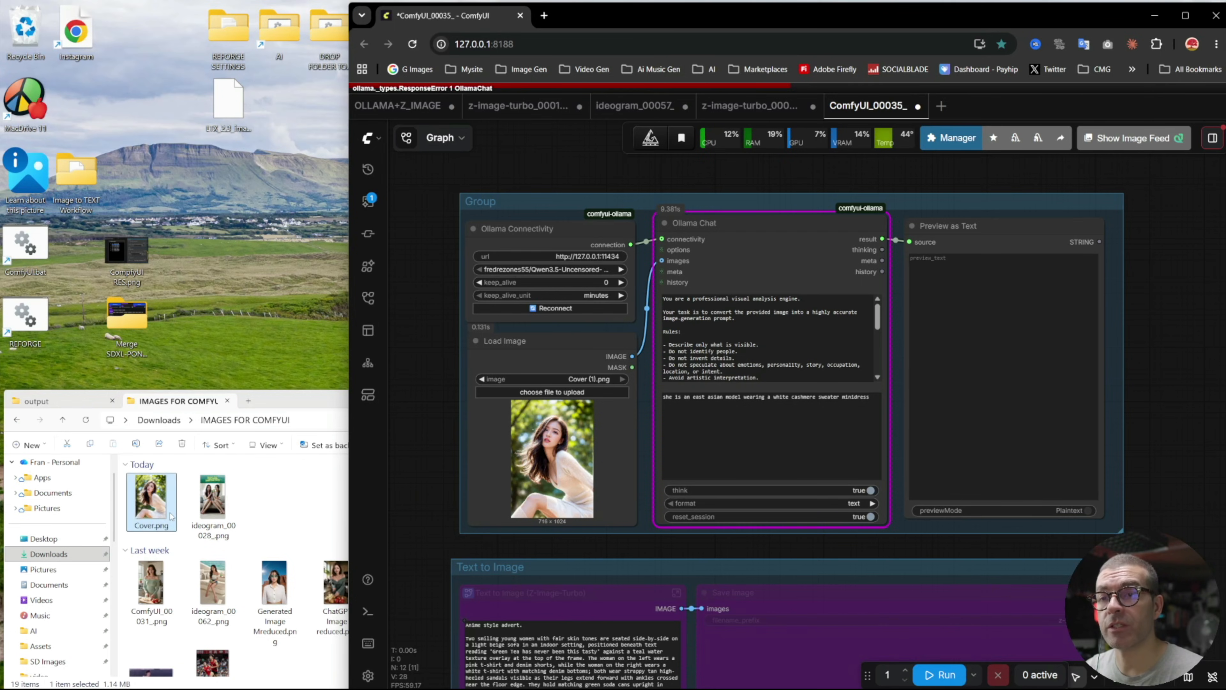
pyautogui.doubleClick(150, 505)
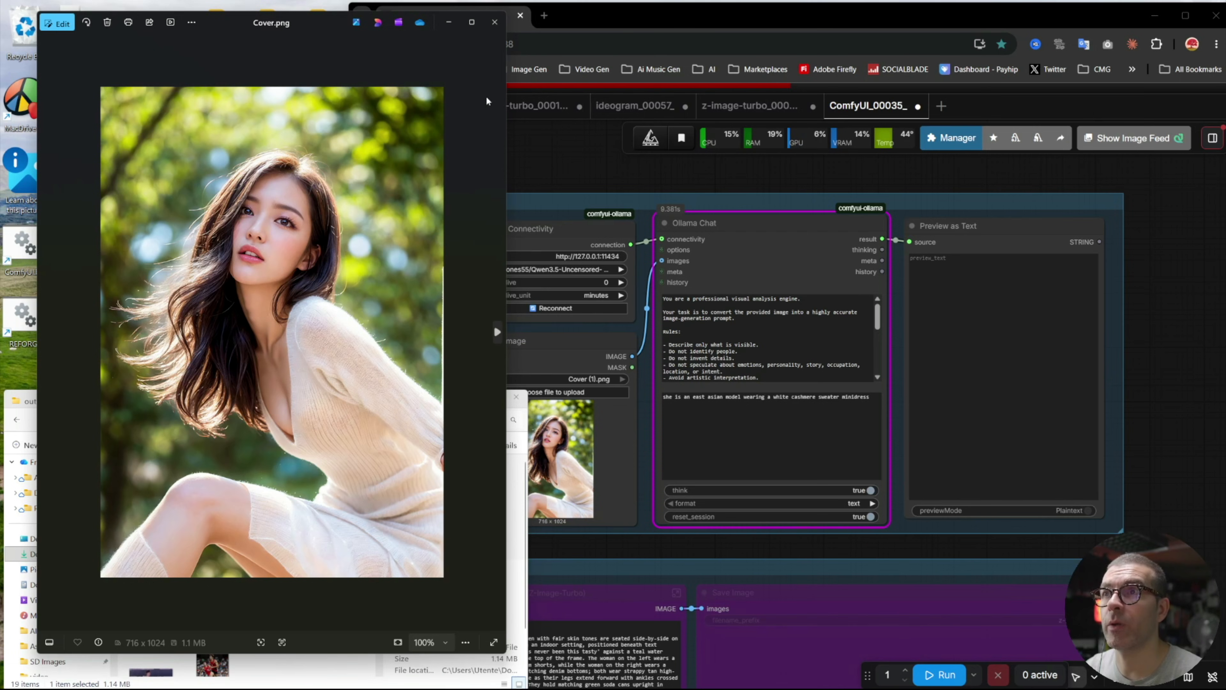
pyautogui.click(495, 21)
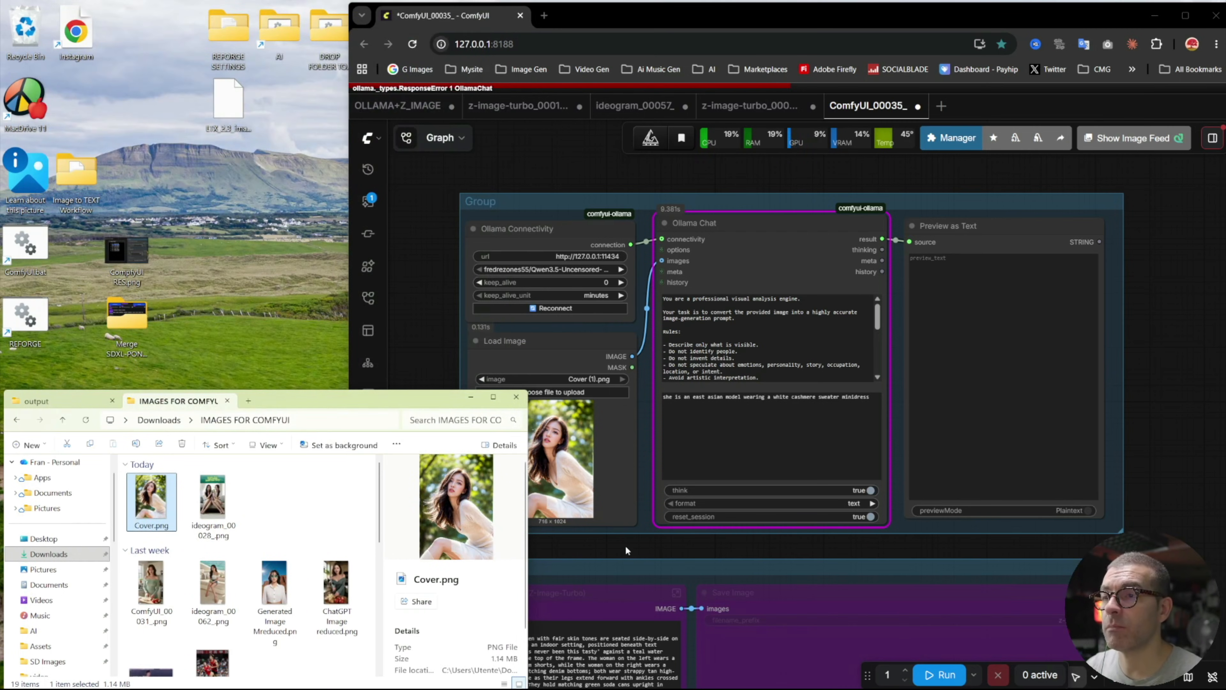
pyautogui.click(635, 516)
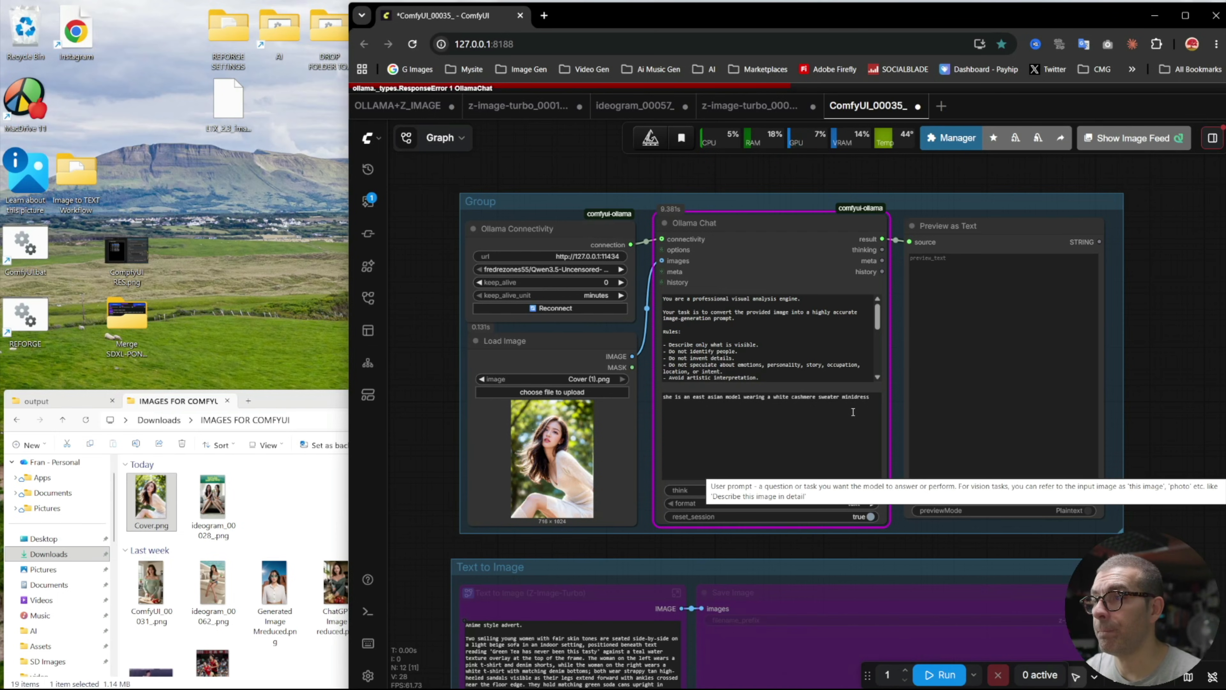
# - Run Ollama Chat on Cover (1).png and copy the generated description into the Text to Image (Z-Image-Turbo) prompt
pyautogui.click(940, 674)
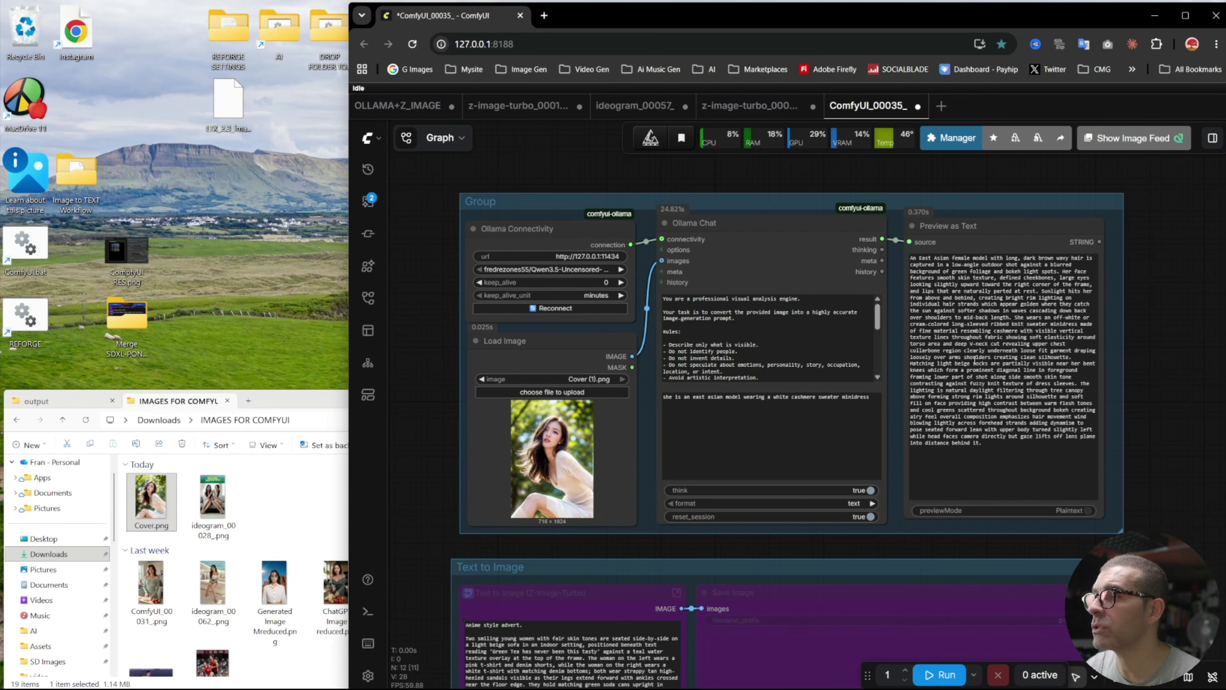
pyautogui.moveTo(985, 445); pyautogui.dragTo(912, 264)
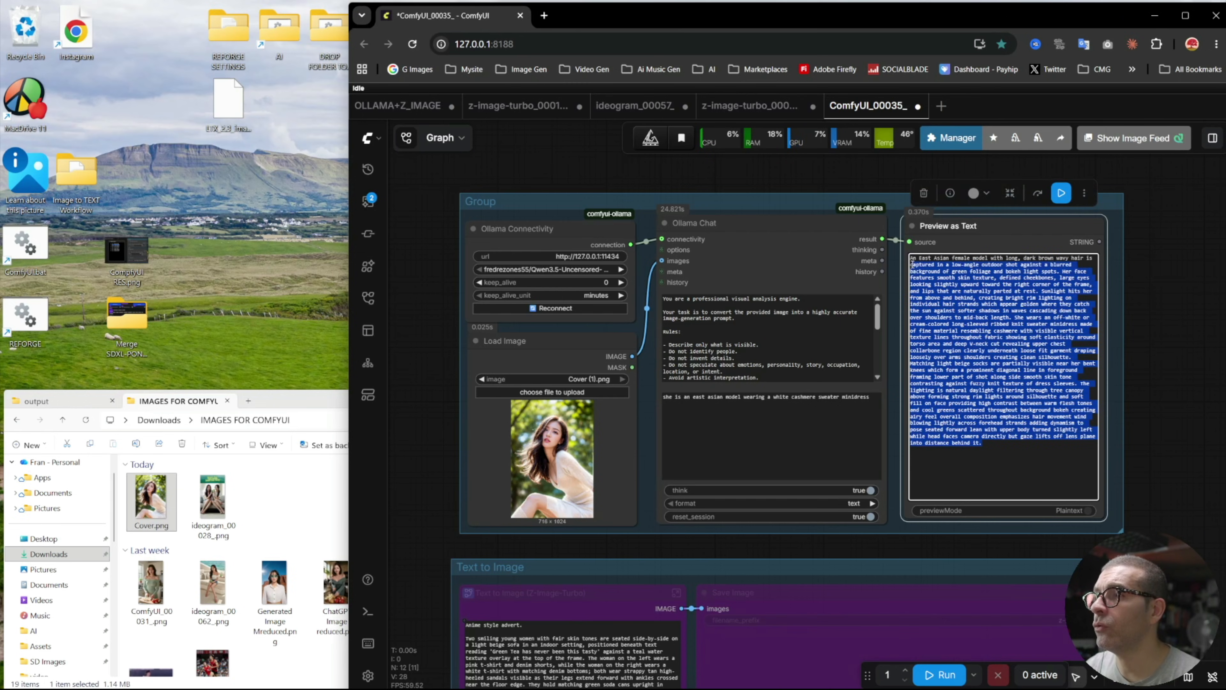
pyautogui.rightClick(946, 285)
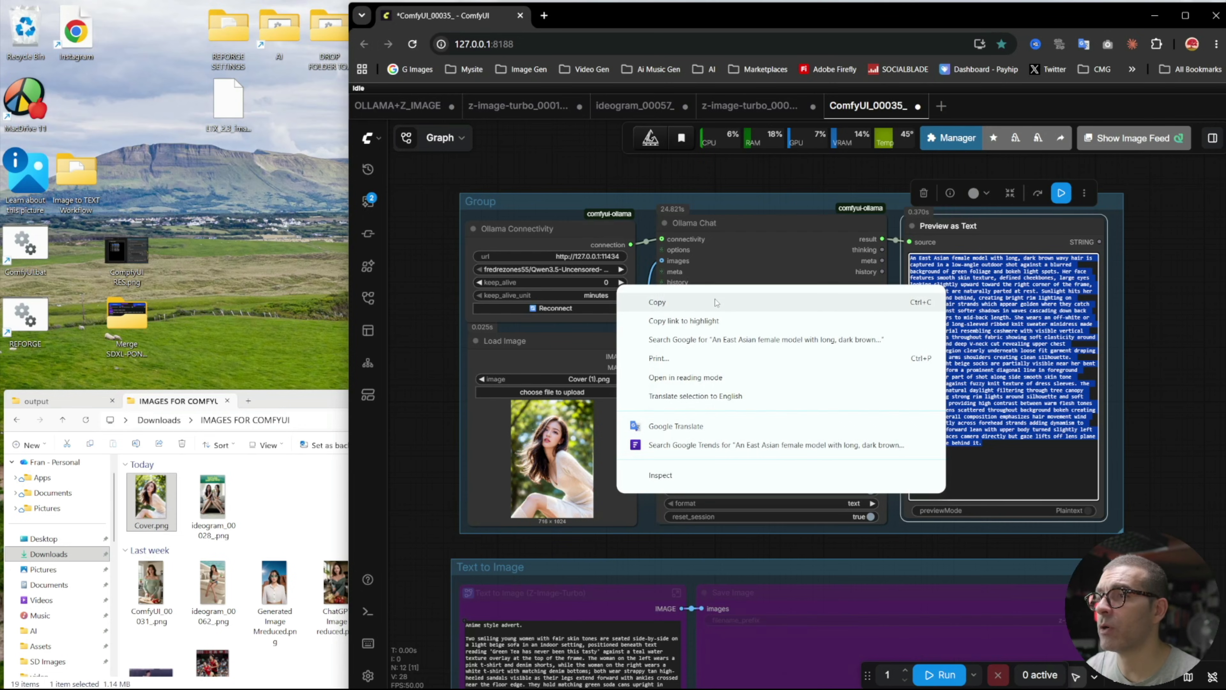
pyautogui.click(717, 303)
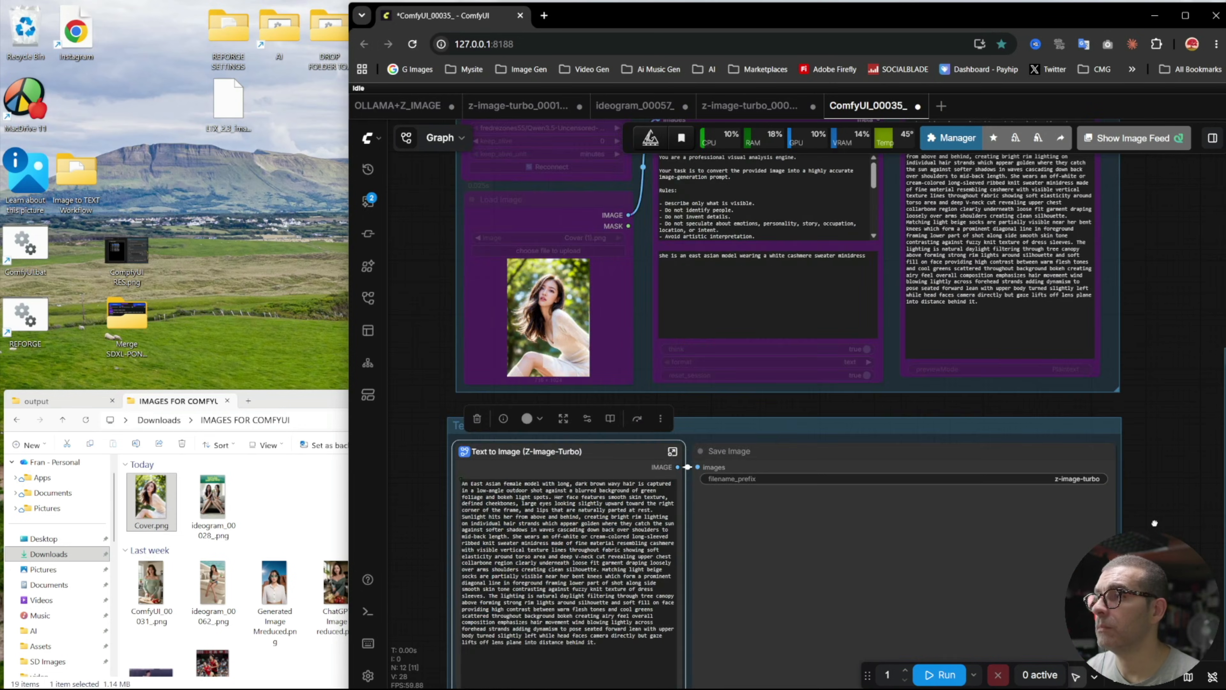
# - Set the Text to Image size to 720 by 1024 to suit the reference and generate several variations
pyautogui.moveTo(1154, 522); pyautogui.dragTo(1153, 321)
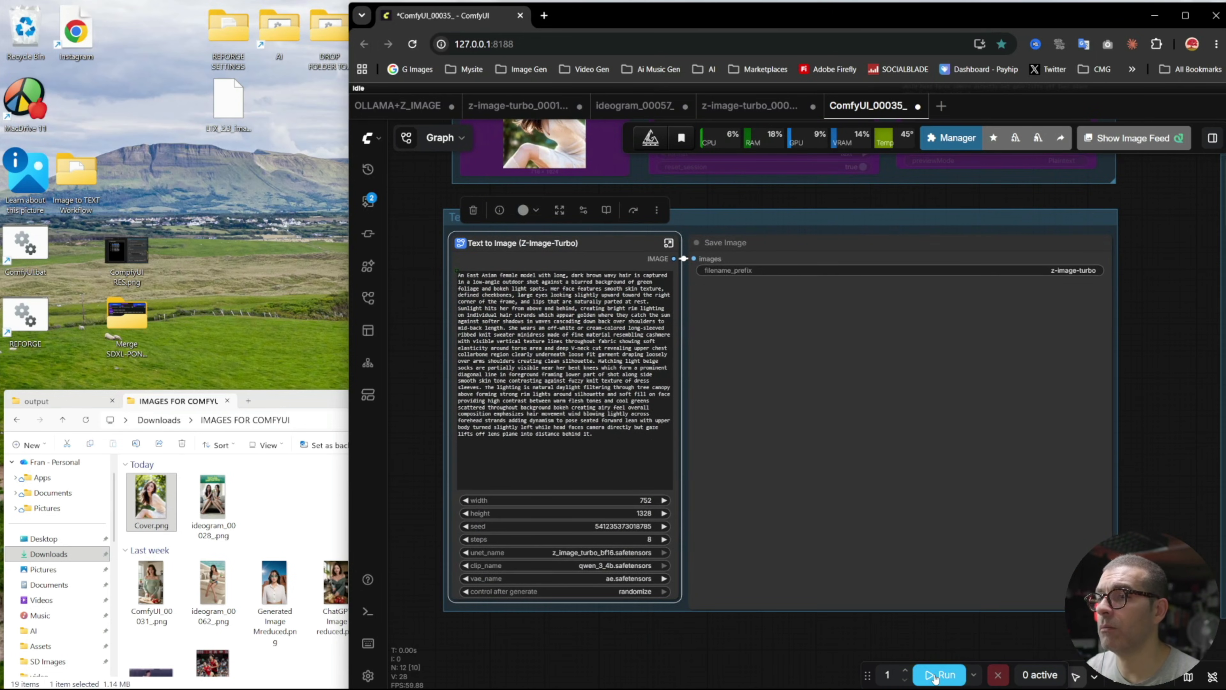
pyautogui.moveTo(435, 237); pyautogui.dragTo(450, 375)
pyautogui.scroll(4, 558, 297)
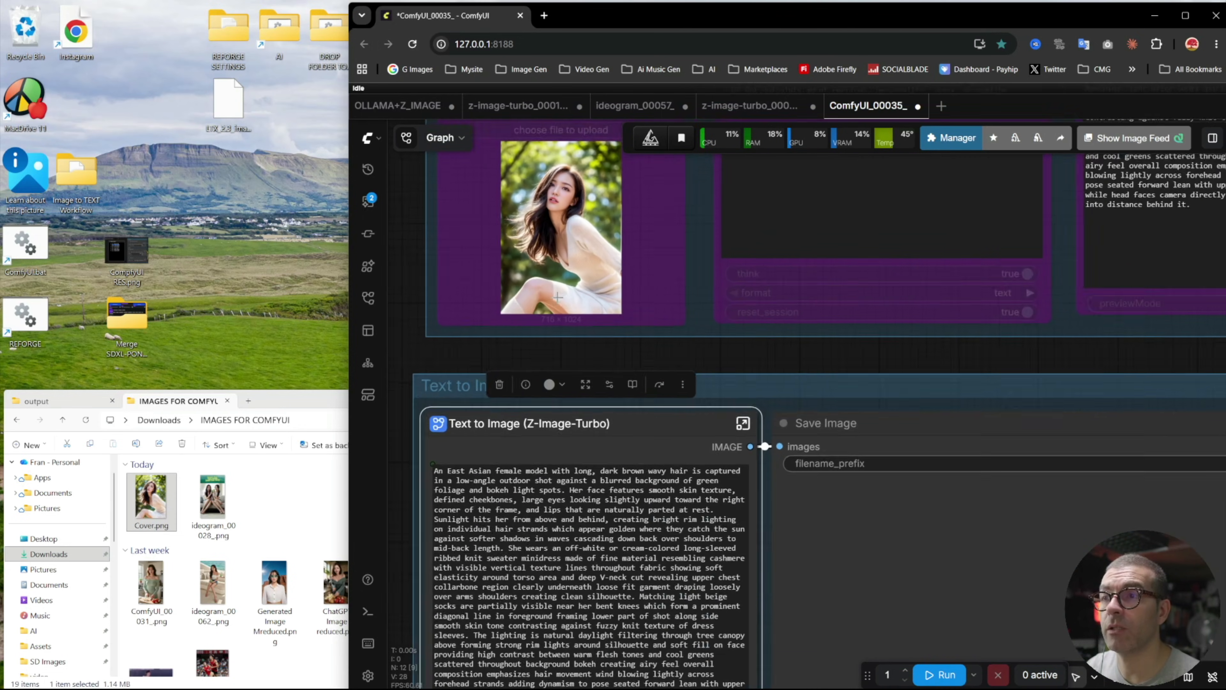
pyautogui.scroll(3, 557, 339)
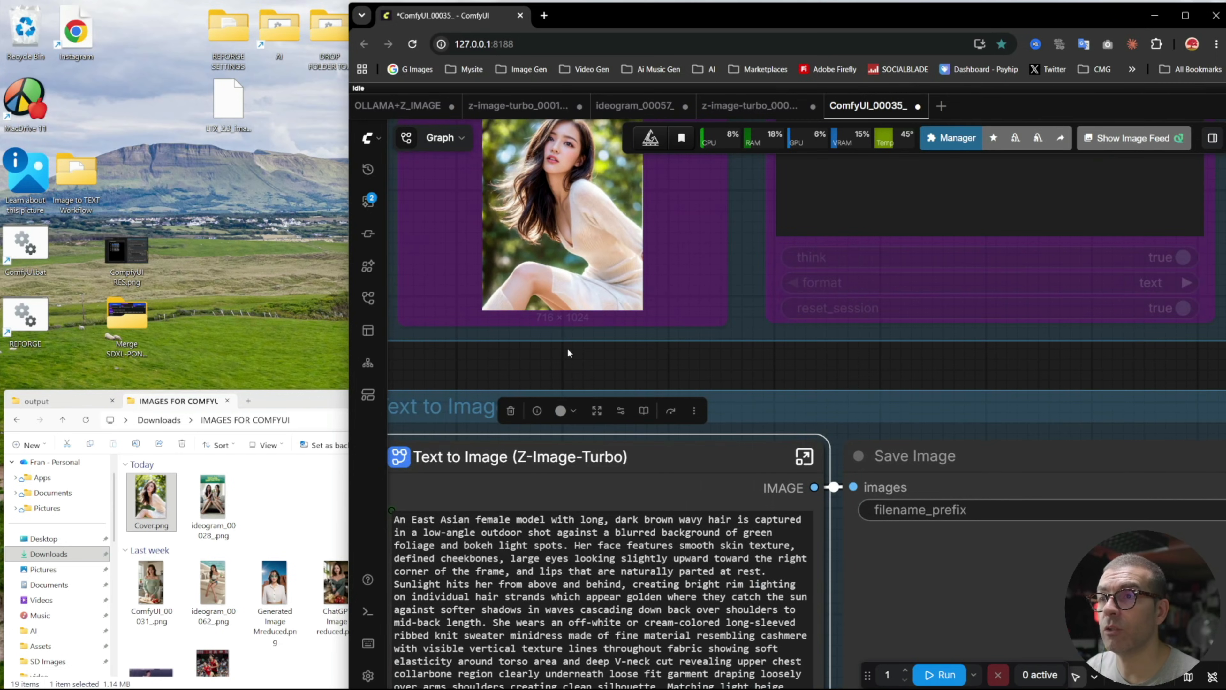
pyautogui.scroll(-4, 567, 348)
pyautogui.moveTo(611, 348); pyautogui.dragTo(627, 231)
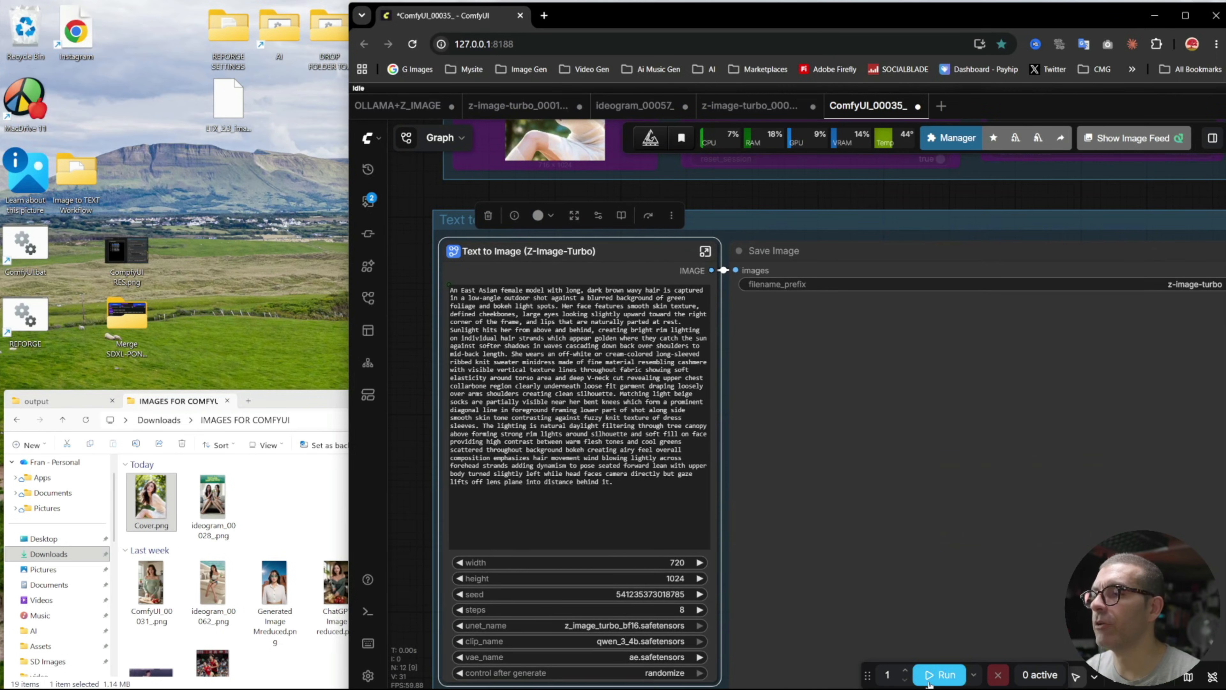
pyautogui.click(939, 674)
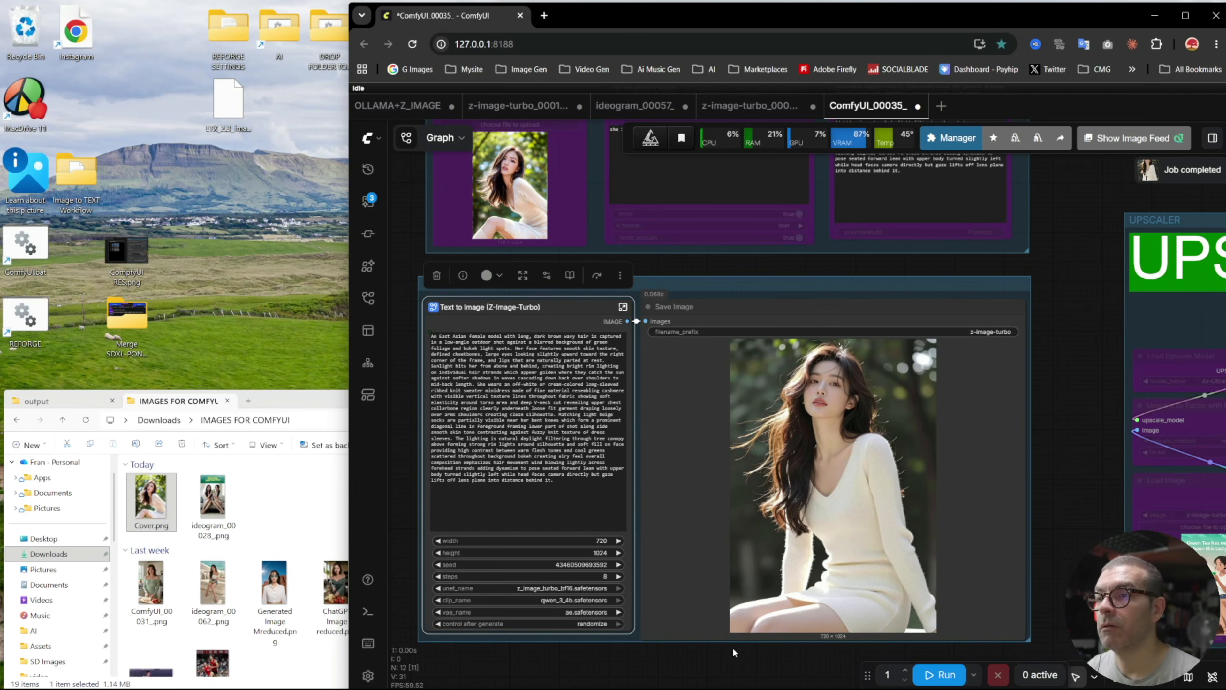
pyautogui.click(939, 675)
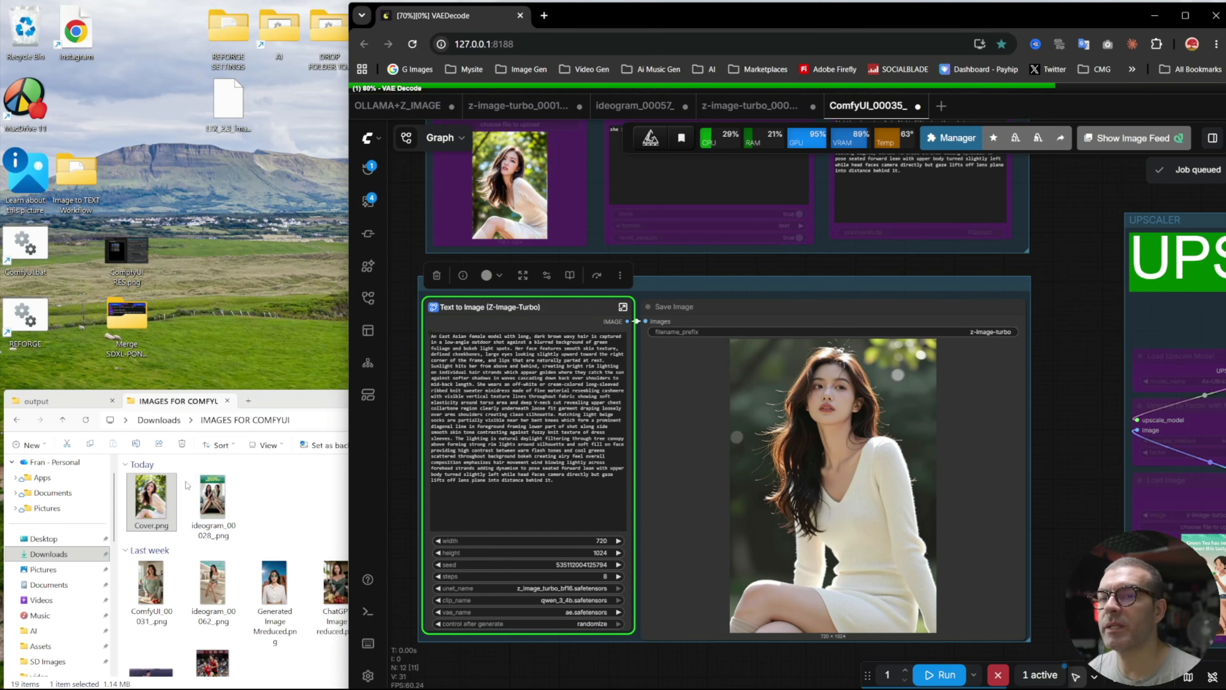
# - Review the new portraits in the output folder and view z-image-turbo_00034_.png at full size
pyautogui.click(88, 406)
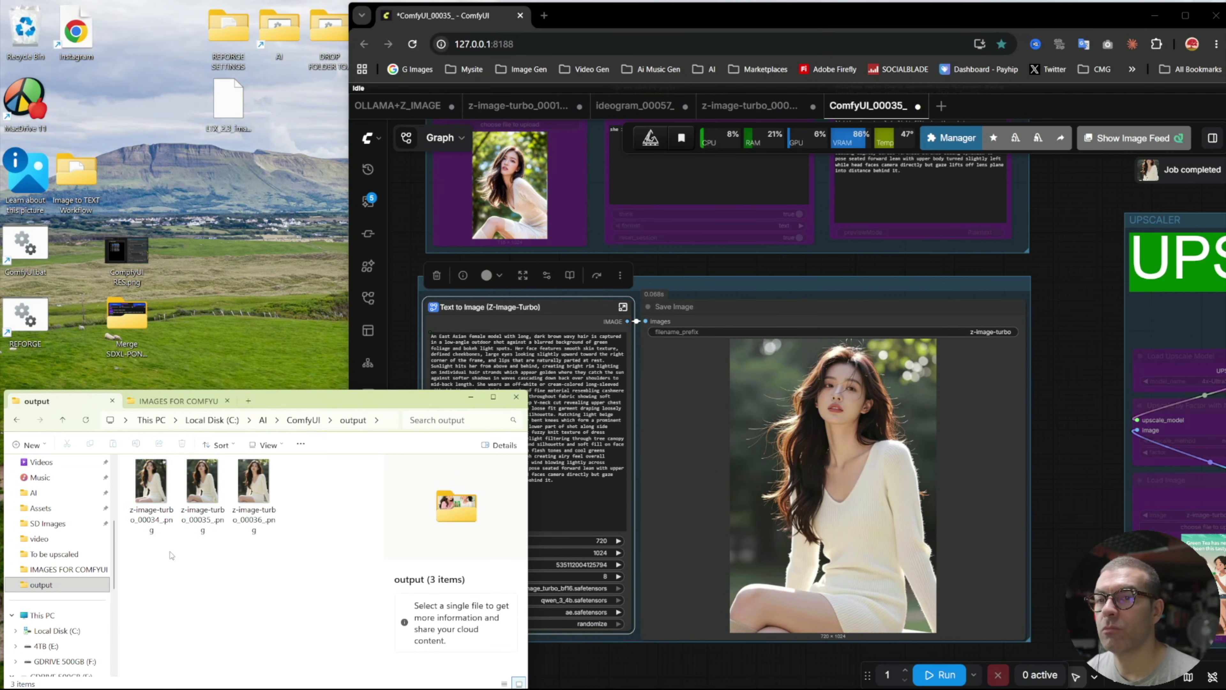
pyautogui.click(207, 486)
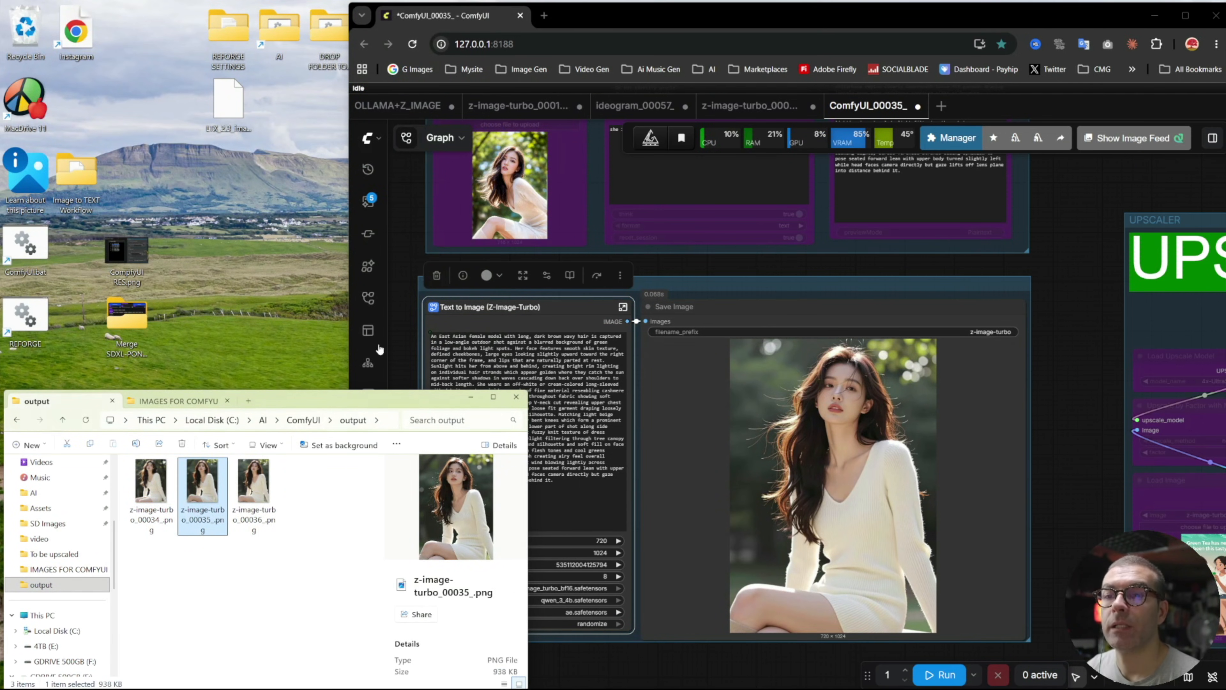
pyautogui.click(156, 485)
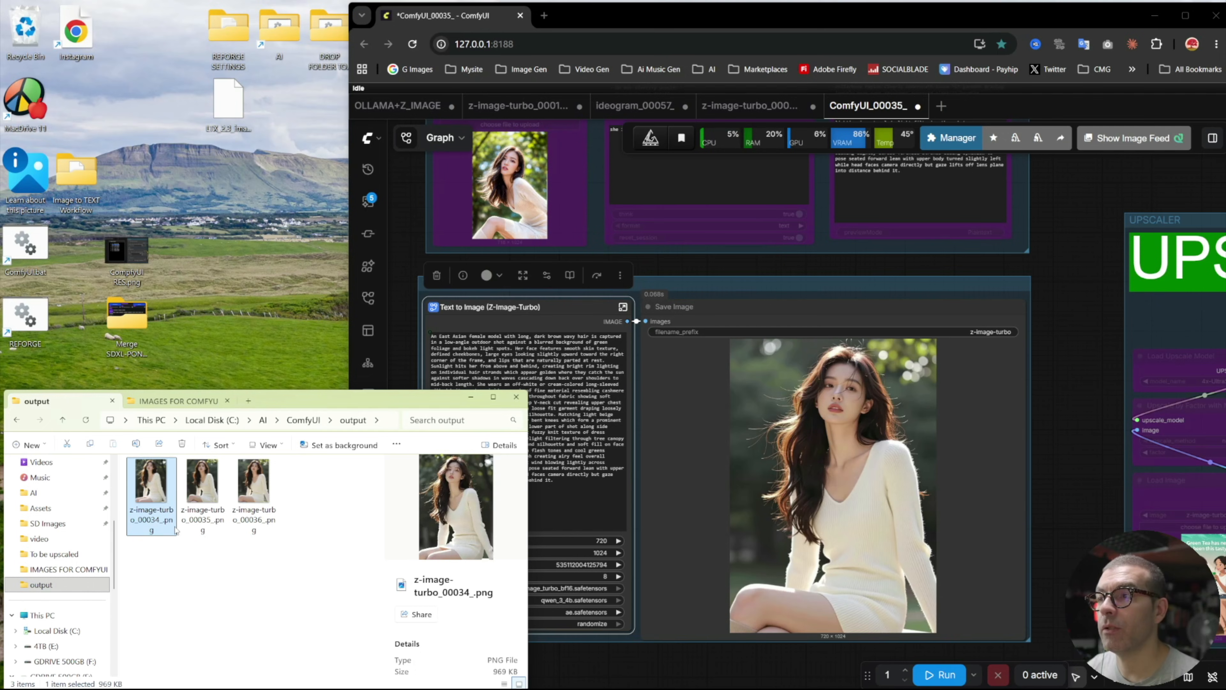
pyautogui.doubleClick(175, 529)
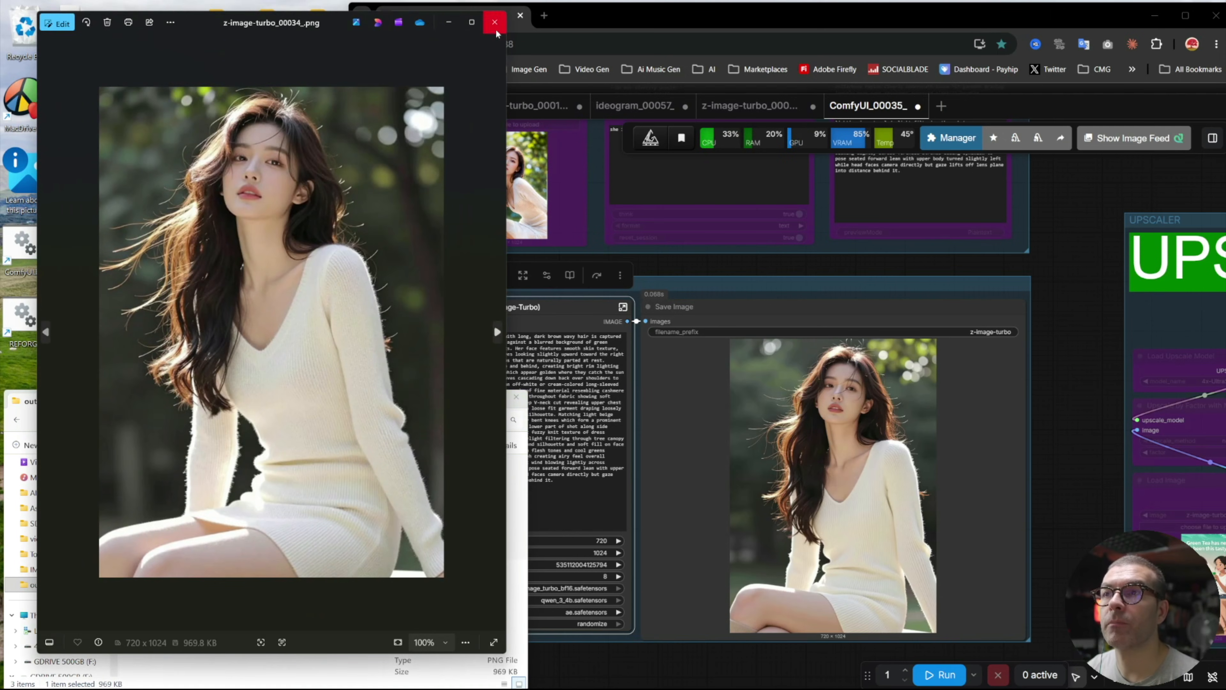
pyautogui.click(495, 22)
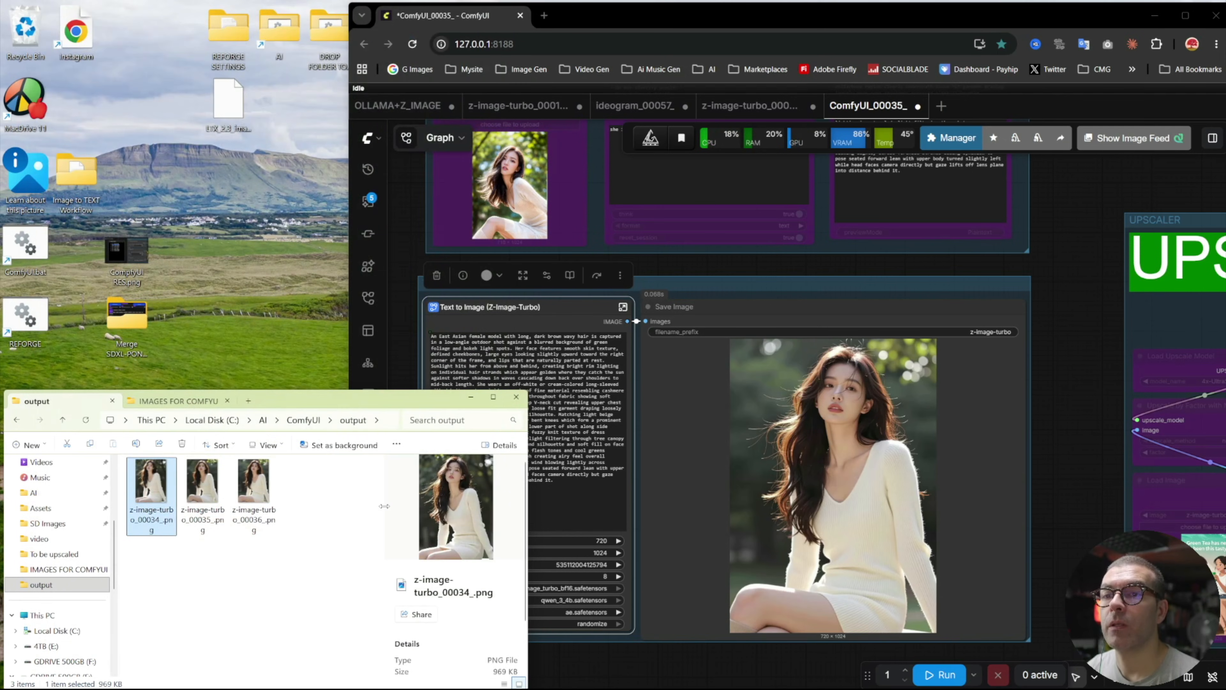
# - Upscale z-image-turbo_00034_.png in the UPSCALER group and examine the result up close in the Image Comparer
pyautogui.click(723, 280)
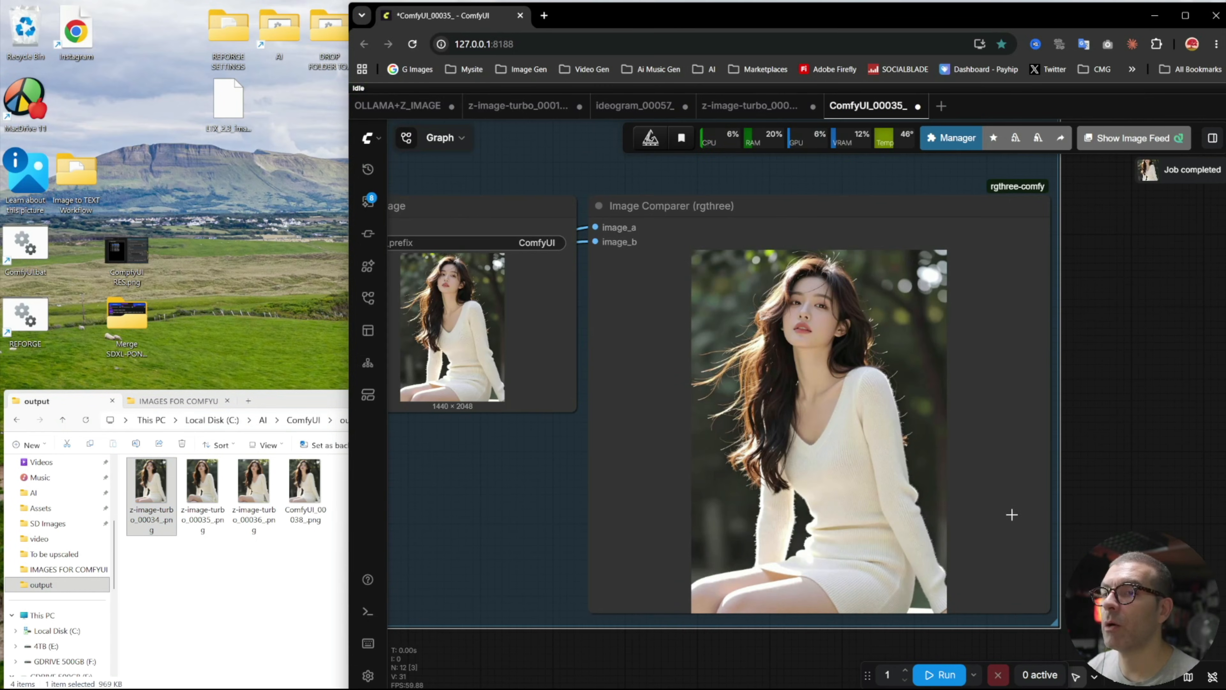
pyautogui.scroll(3, 1001, 484)
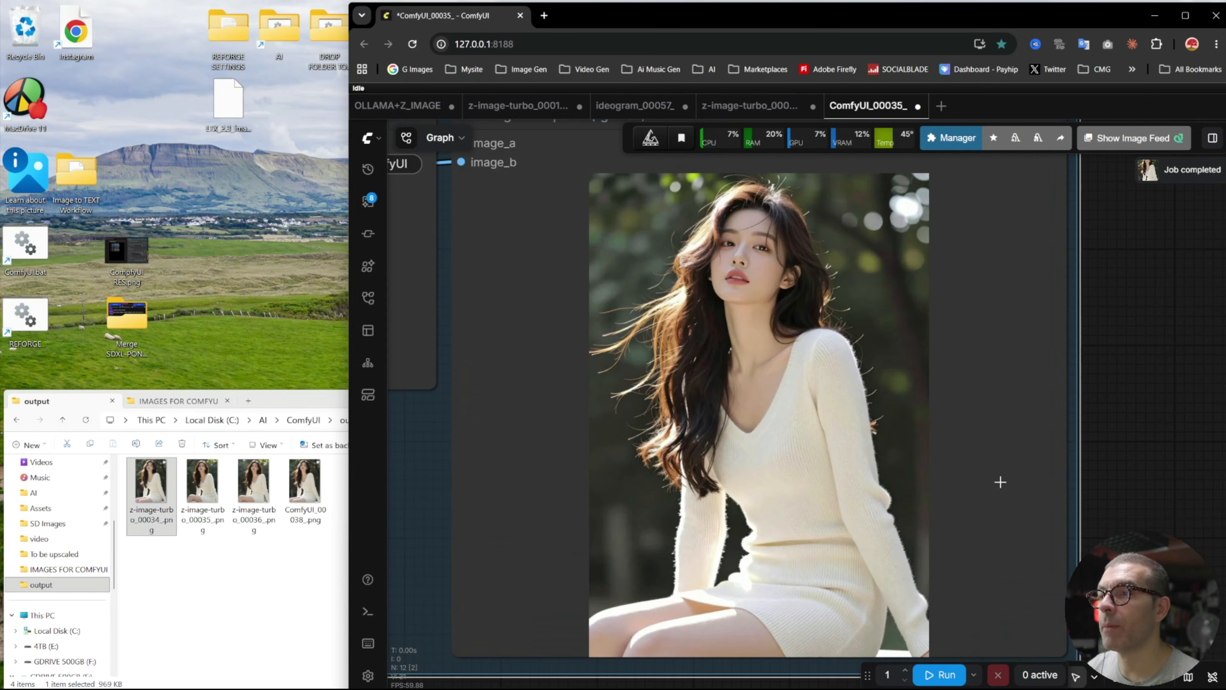
pyautogui.moveTo(1124, 501); pyautogui.dragTo(1179, 500)
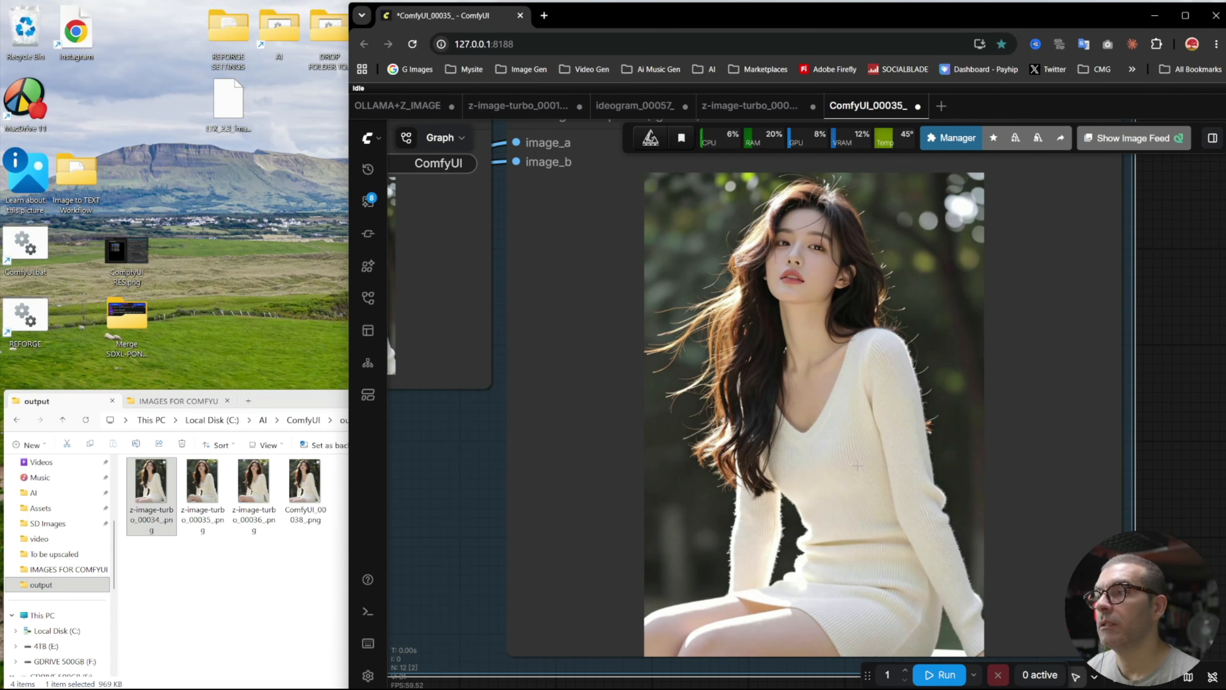
# - View z-image-turbo_00034_.png against its upscale, and open Cover.png beside the upscaled ComfyUI_00038_.png for comparison
pyautogui.click(166, 495)
pyautogui.doubleClick(165, 495)
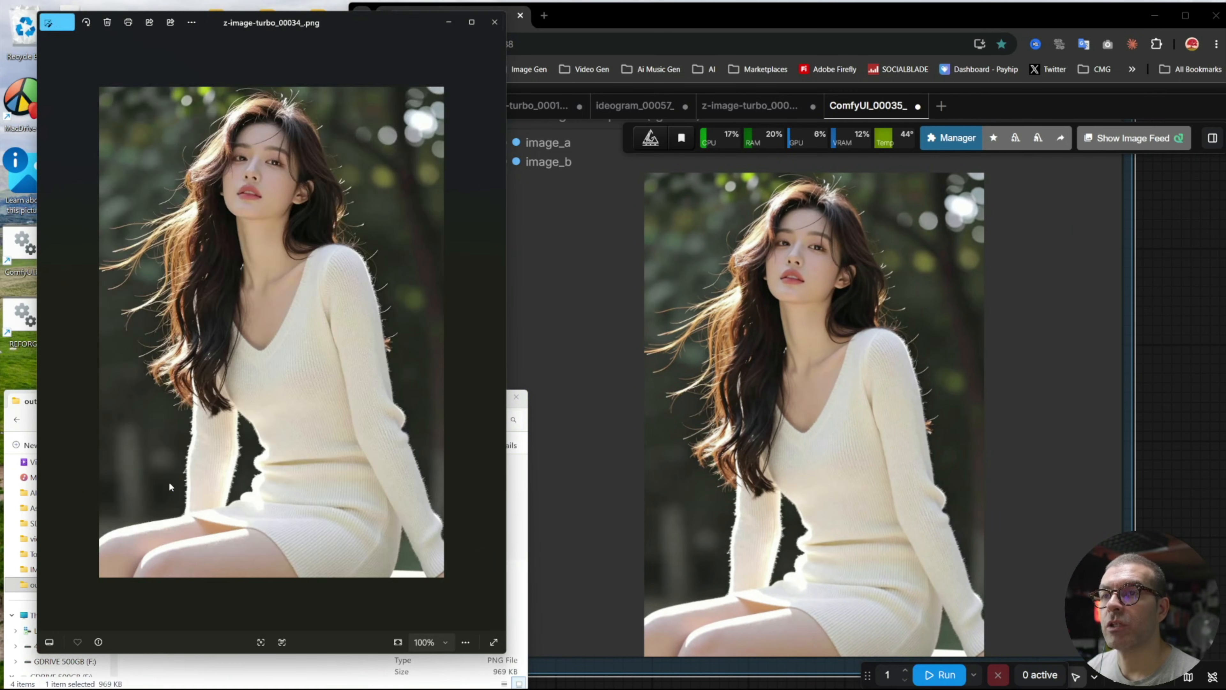
pyautogui.click(494, 22)
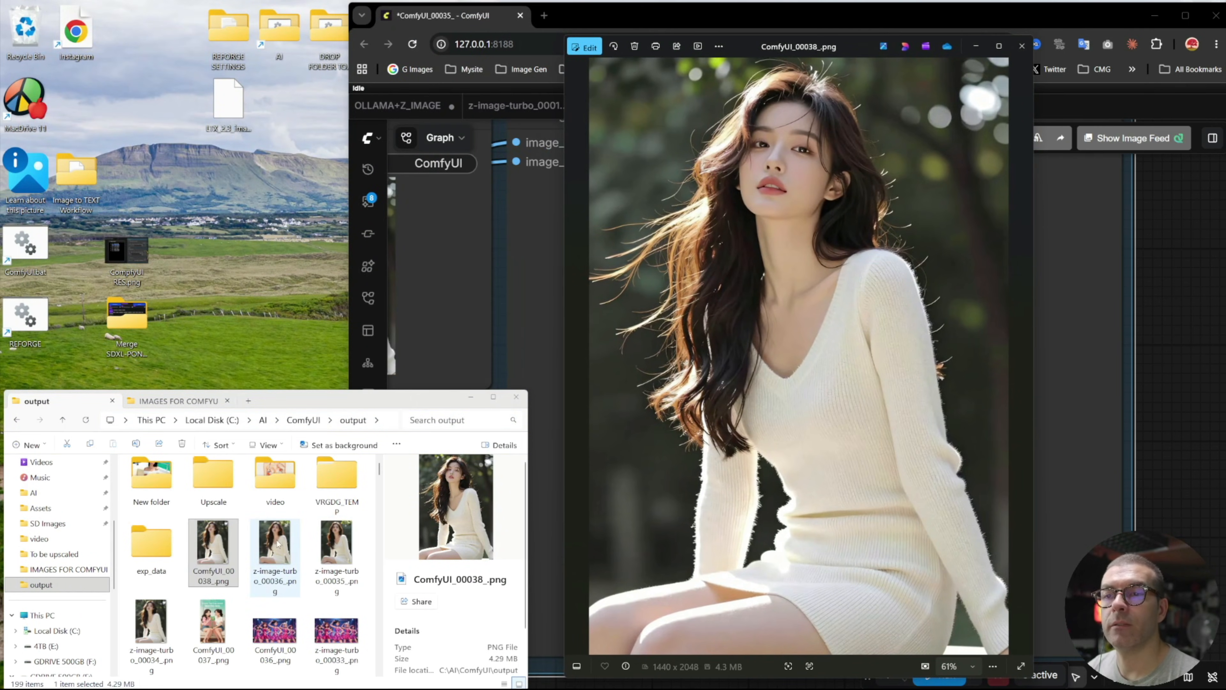
pyautogui.click(162, 402)
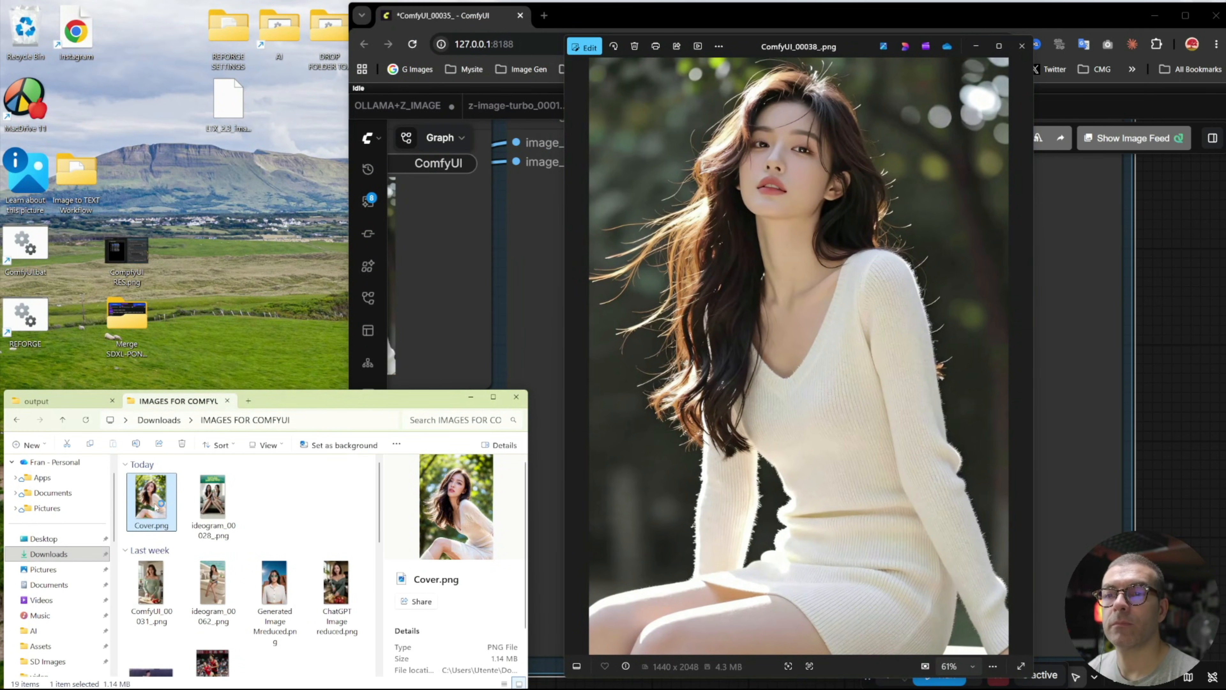
pyautogui.doubleClick(155, 503)
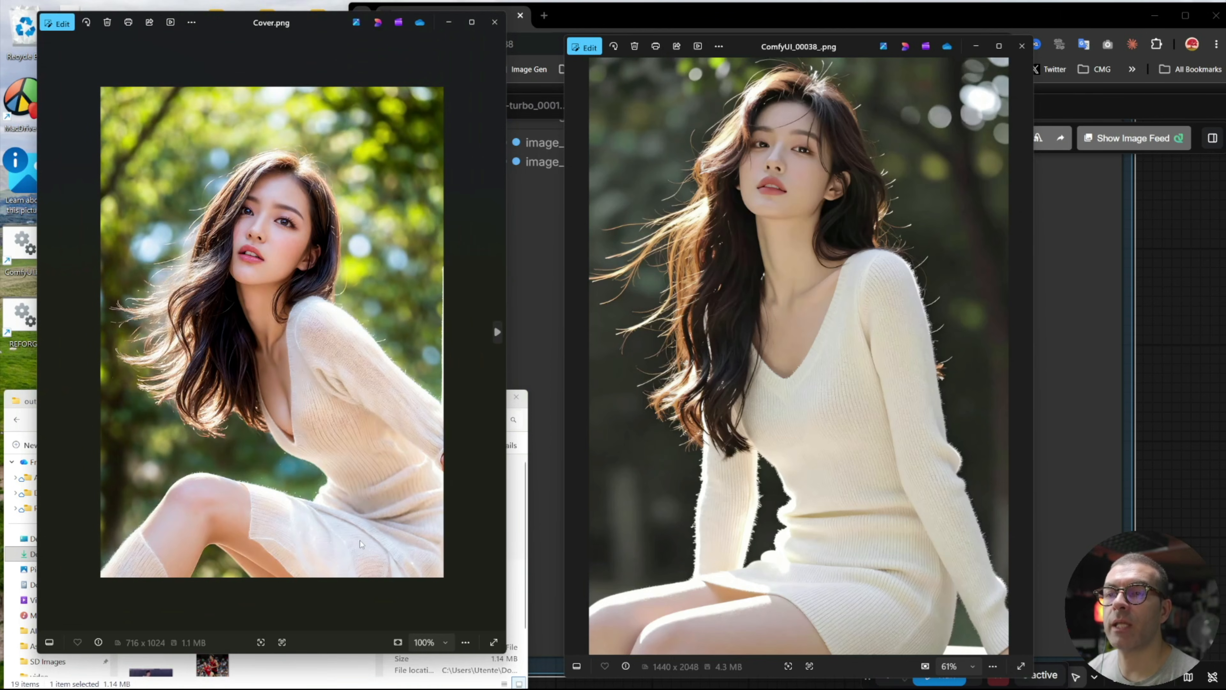